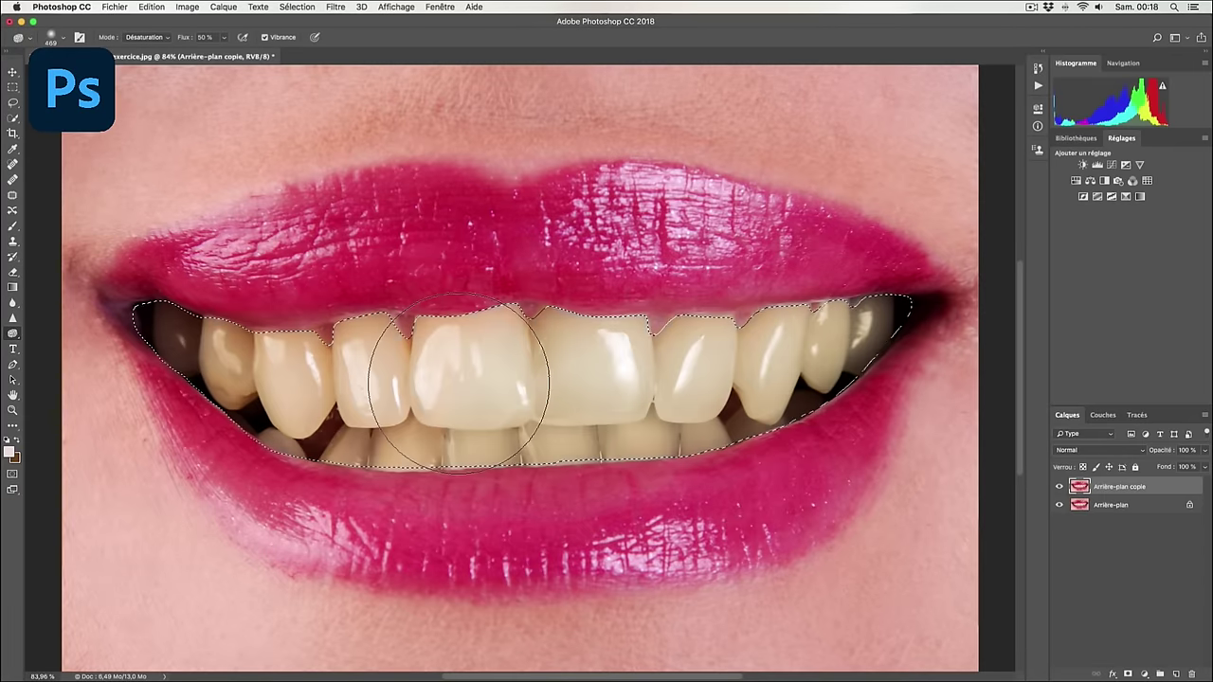
# Step: Desaturate the selected yellow teeth with the Sponge tool in Desaturate mode at 50% flow
pyautogui.moveTo(446, 379); pyautogui.dragTo(663, 369)
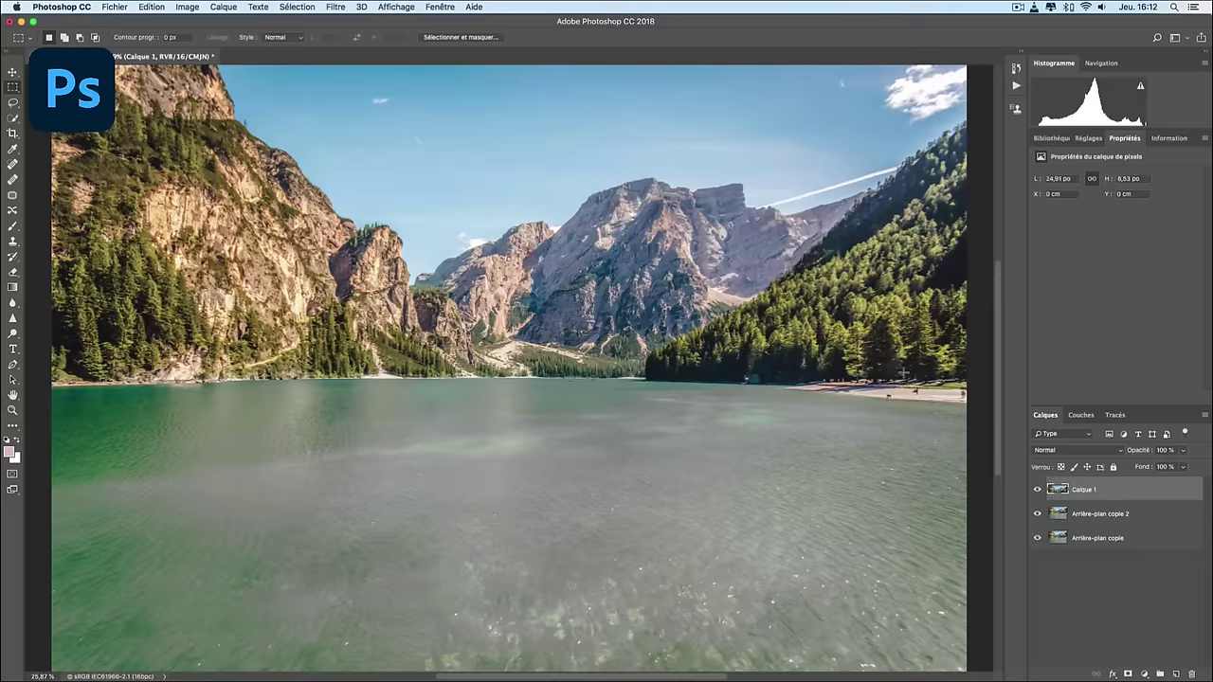
# Step: Flip the copied mountain layer vertically beneath the shoreline as a lake reflection and add a layer mask to it
pyautogui.rightClick(555, 218)
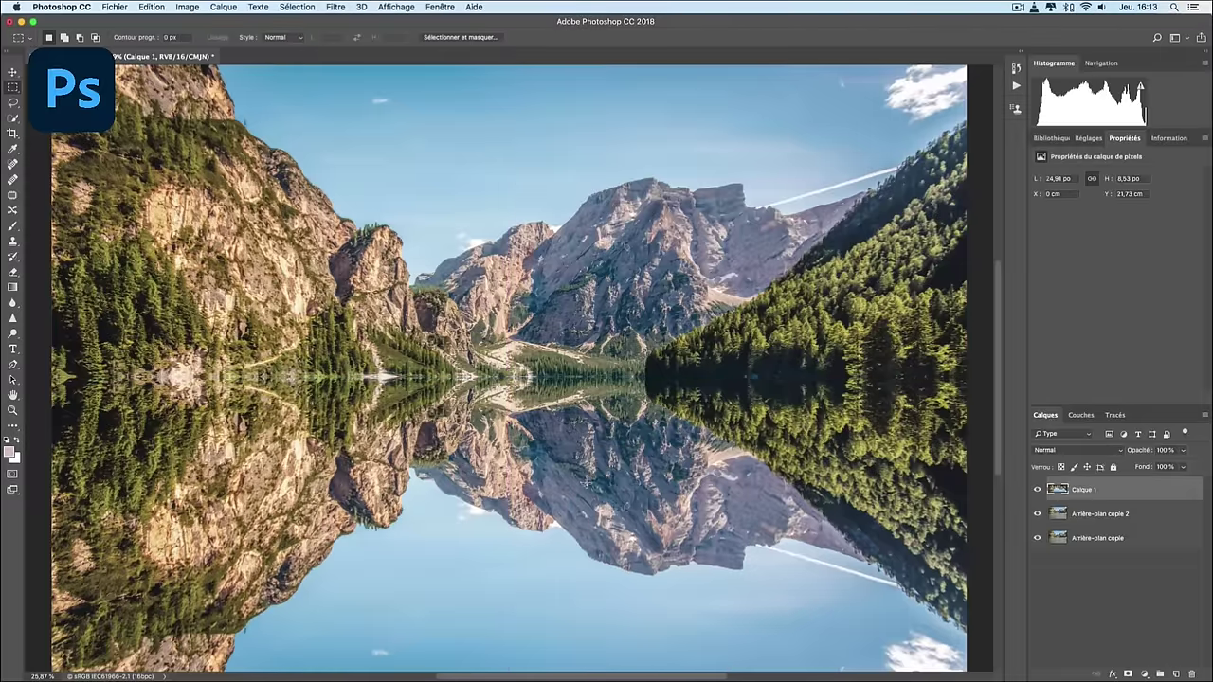
pyautogui.click(1128, 673)
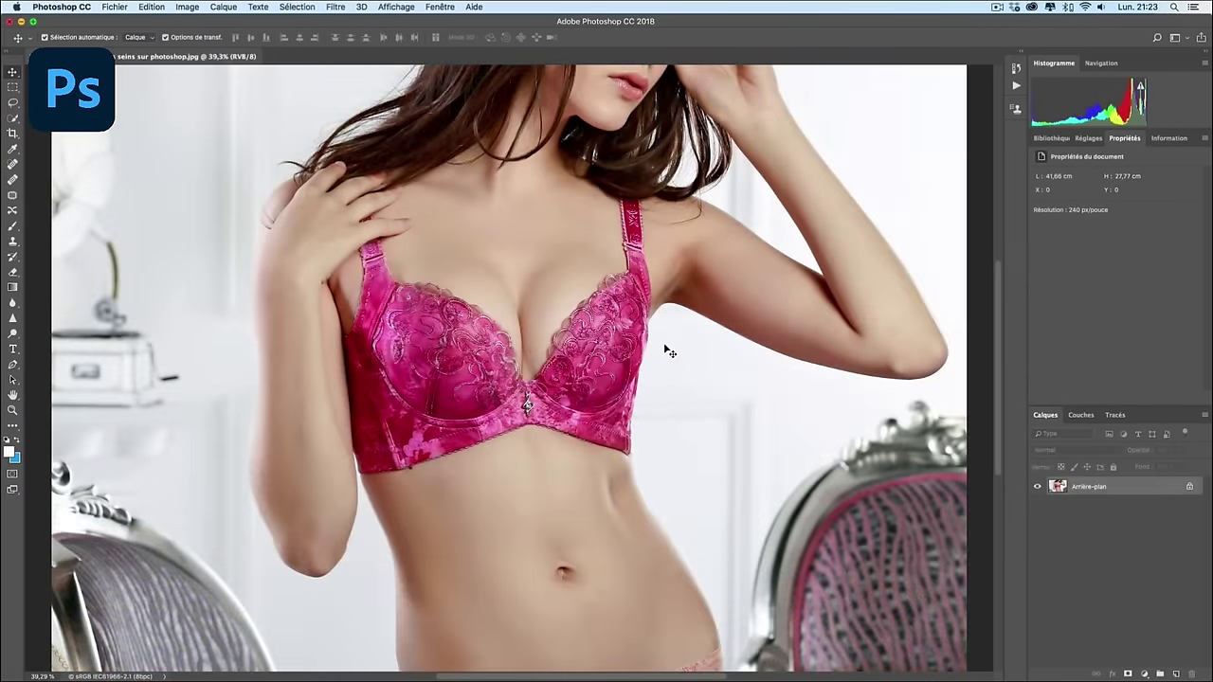
# Step: Open the portrait in the Liquify filter and freeze-mask the arms, shoulders and upper chest with a 637-size brush
pyautogui.click(336, 6)
pyautogui.click(514, 174)
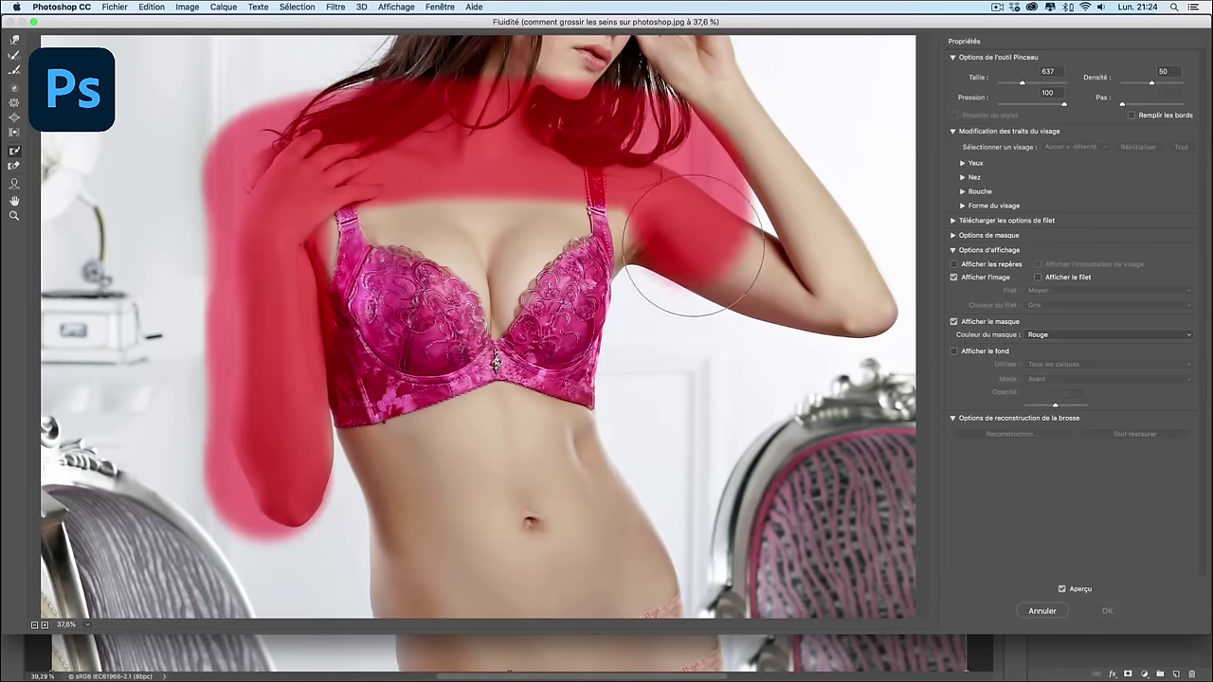
pyautogui.moveTo(427, 473); pyautogui.dragTo(794, 298)
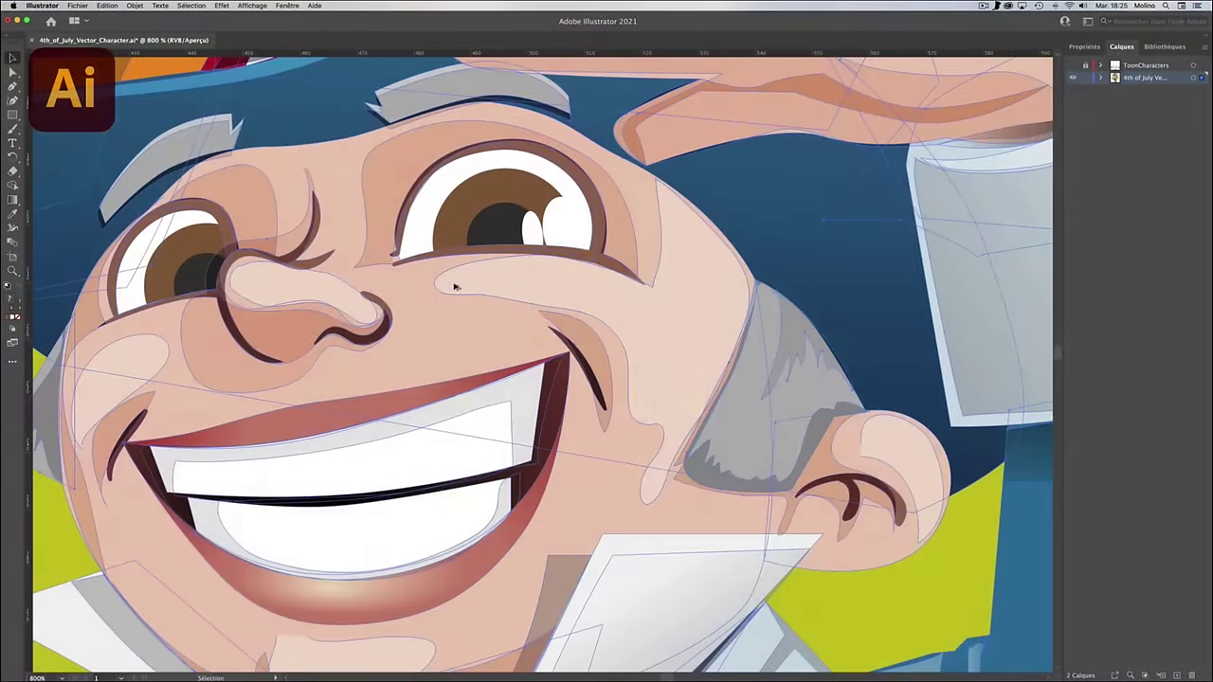
# Step: Switch to Illustrator and select the larger eye's brown iris circle inside the character layer's nested groups
pyautogui.scroll(3, 634, 379)
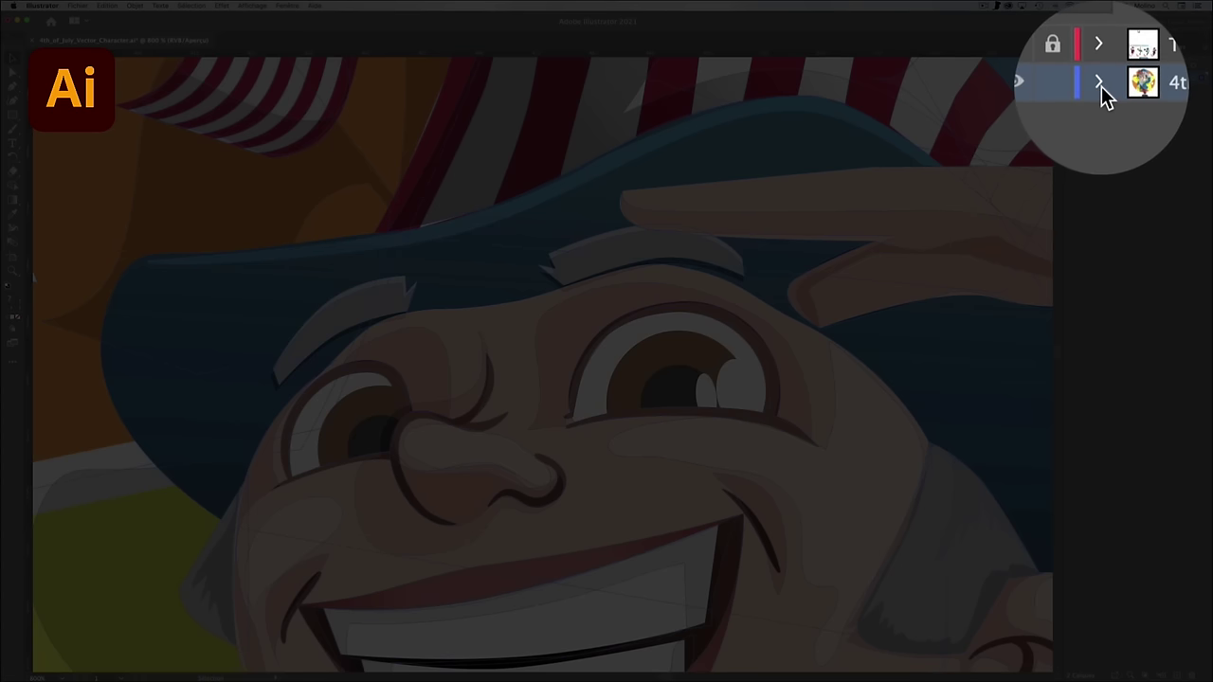
pyautogui.click(1101, 80)
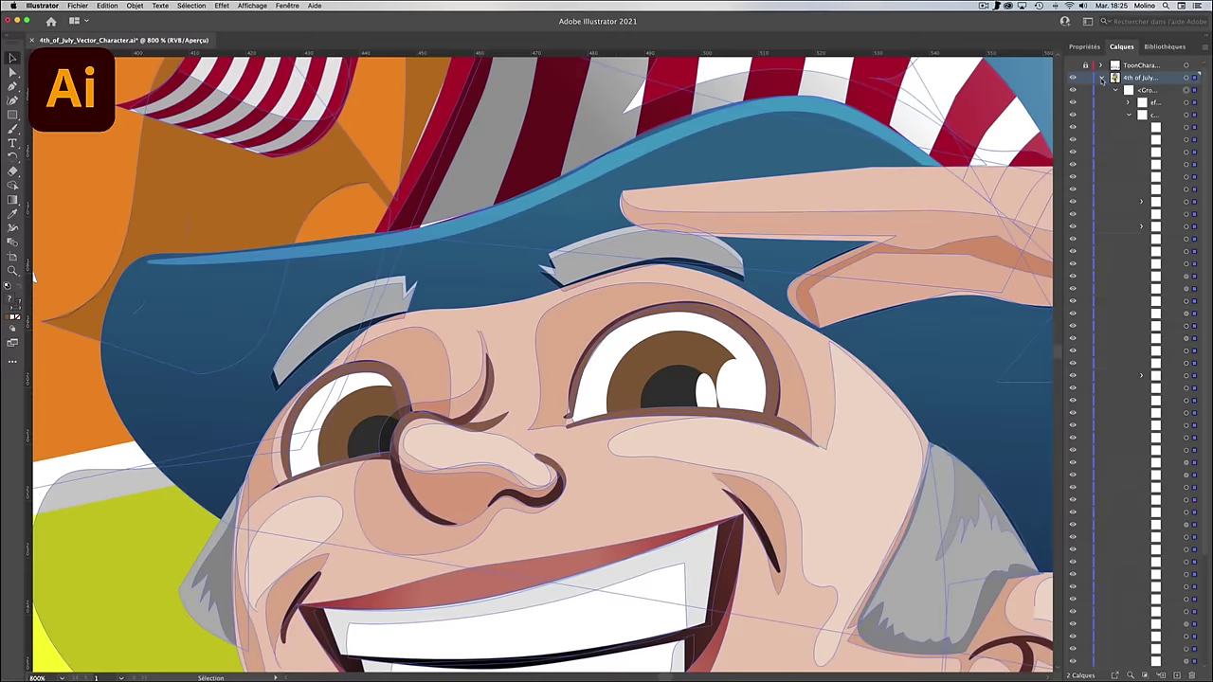
pyautogui.scroll(-1, 1139, 155)
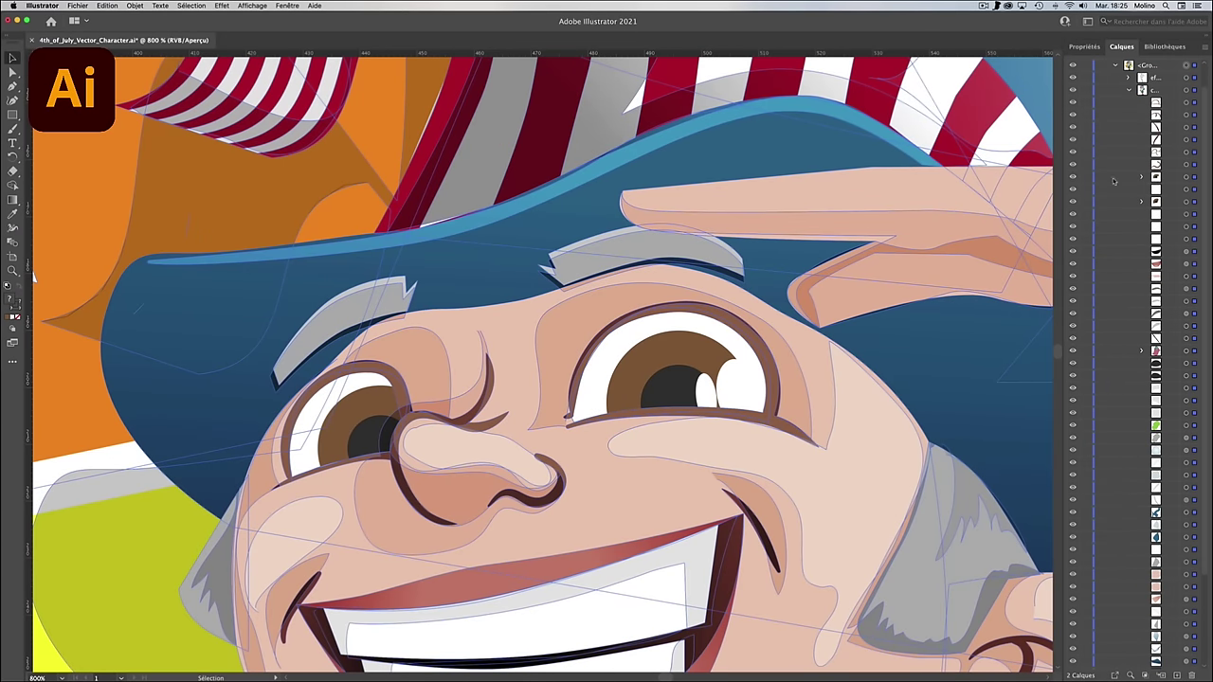
pyautogui.click(1143, 178)
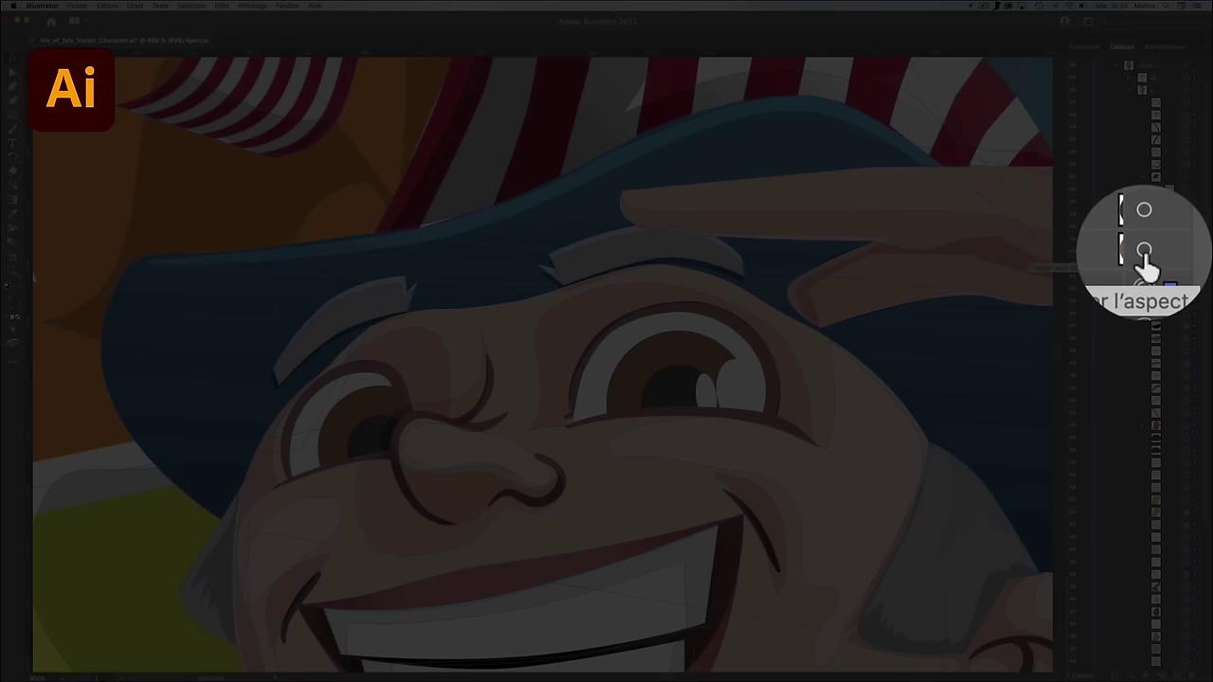
pyautogui.click(1185, 251)
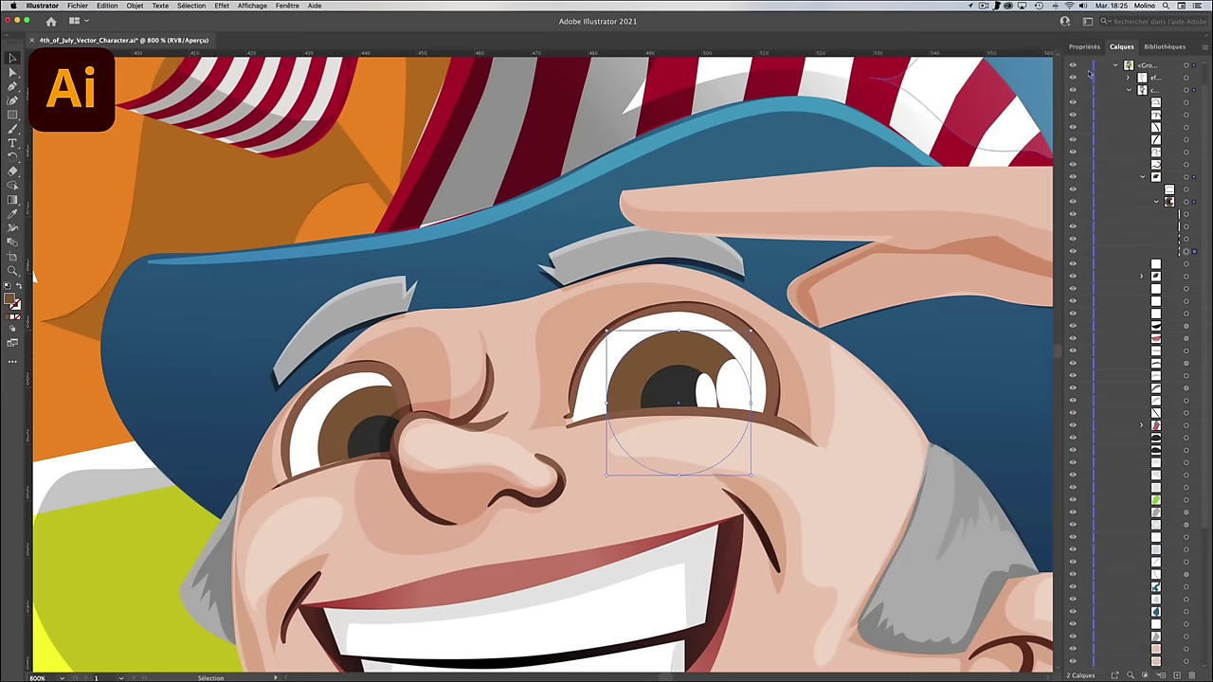
# Step: Enlarge the larger eye's iris to about 26 px and fill it with the bright cyan swatch
pyautogui.click(1084, 46)
pyautogui.moveTo(751, 329); pyautogui.dragTo(756, 325)
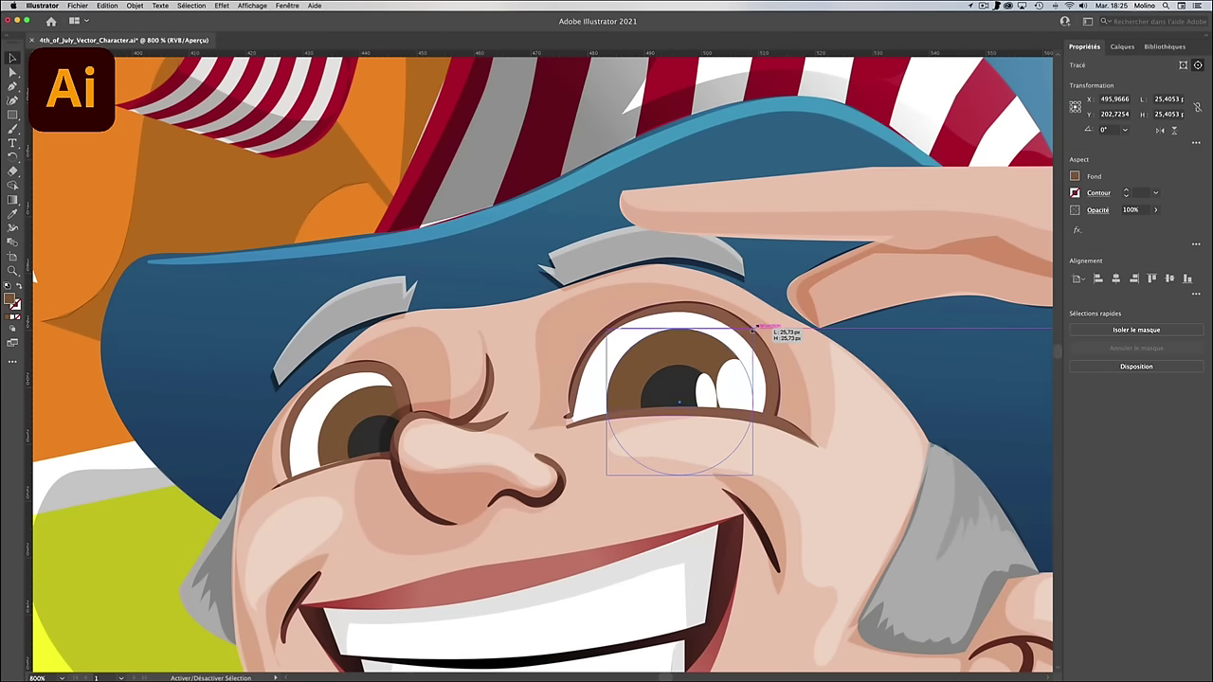
pyautogui.click(1075, 177)
pyautogui.click(1004, 224)
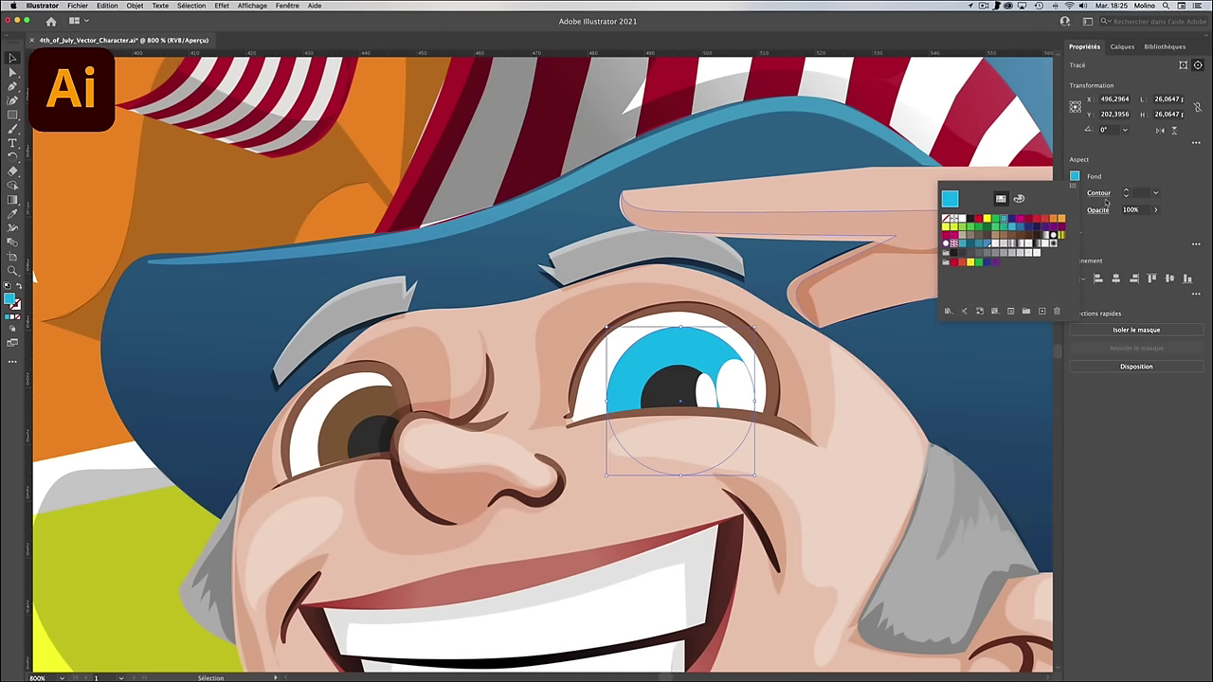
# Step: Select the smaller eye's iris circle, enlarge it to about 22.7 px and fill it with bright cyan
pyautogui.click(1122, 47)
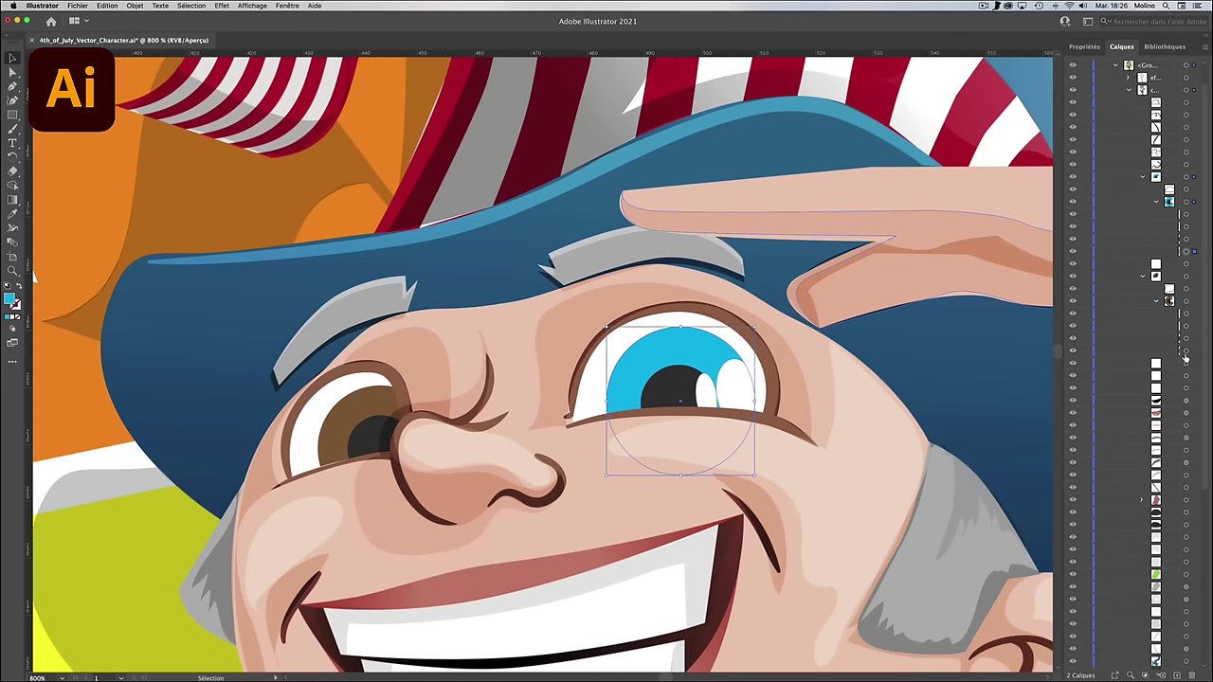
pyautogui.click(1185, 351)
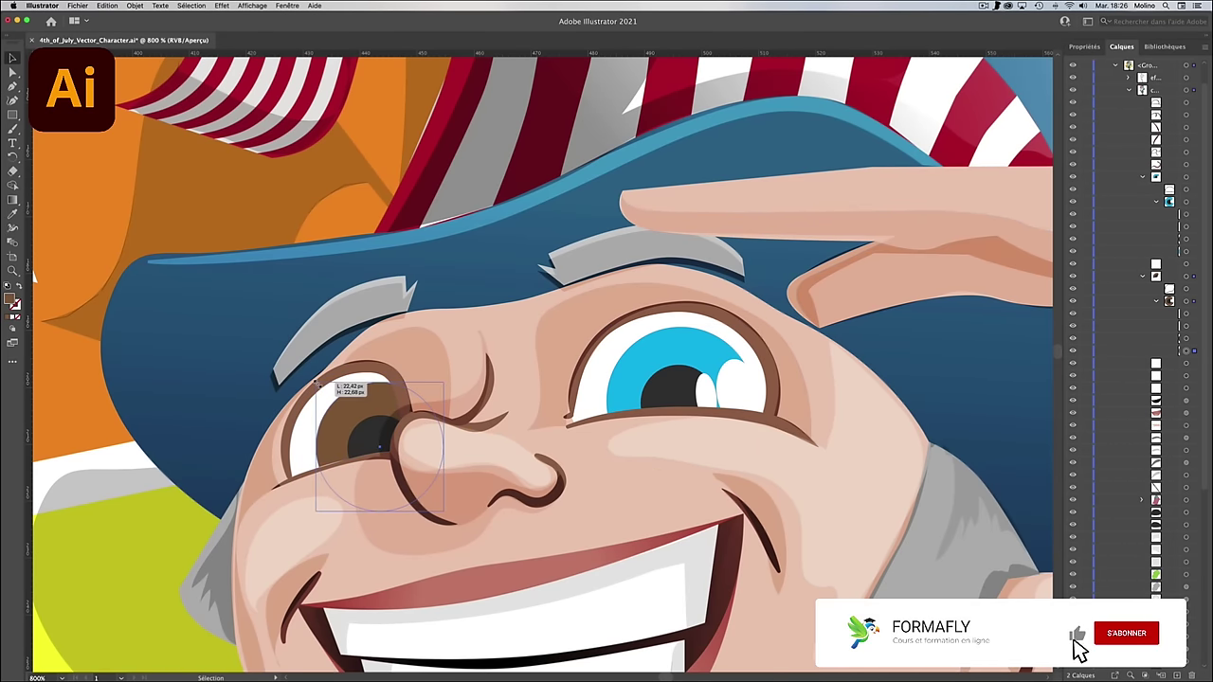
pyautogui.click(1082, 47)
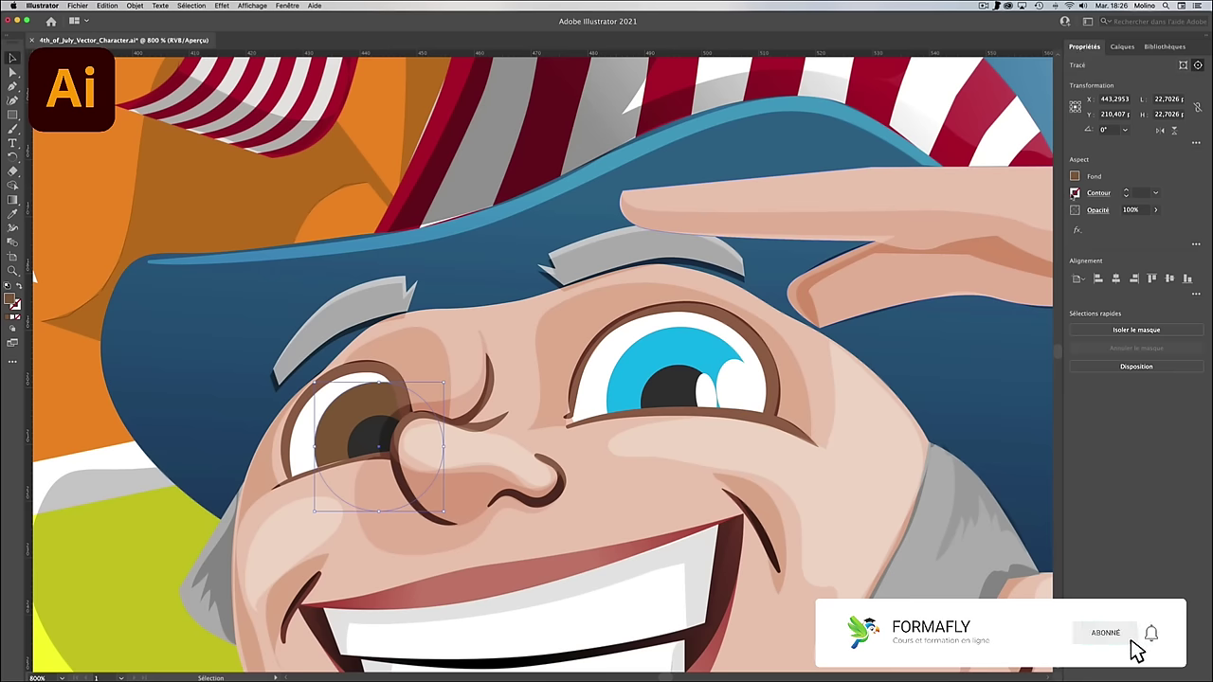
pyautogui.click(1074, 177)
pyautogui.click(1002, 218)
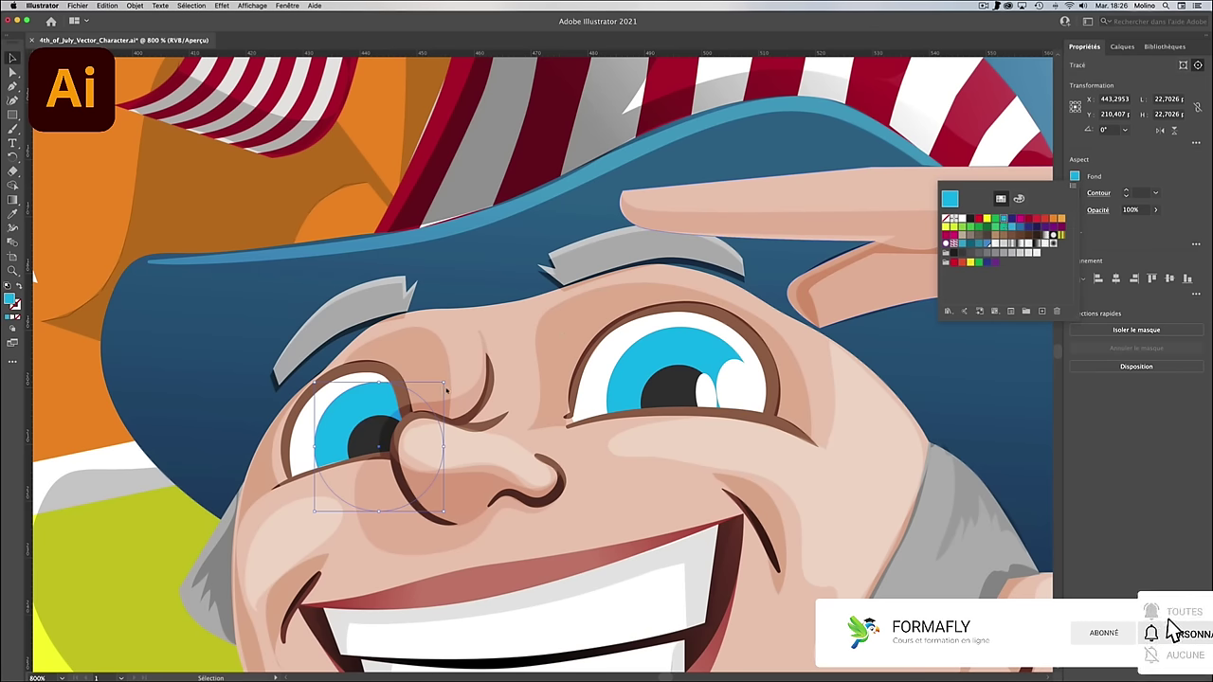
# Step: Recolour both irises with the Eyedropper, sampling the hat's blue for the smaller eye and matching the larger one to it
pyautogui.moveTo(539, 431); pyautogui.dragTo(479, 400)
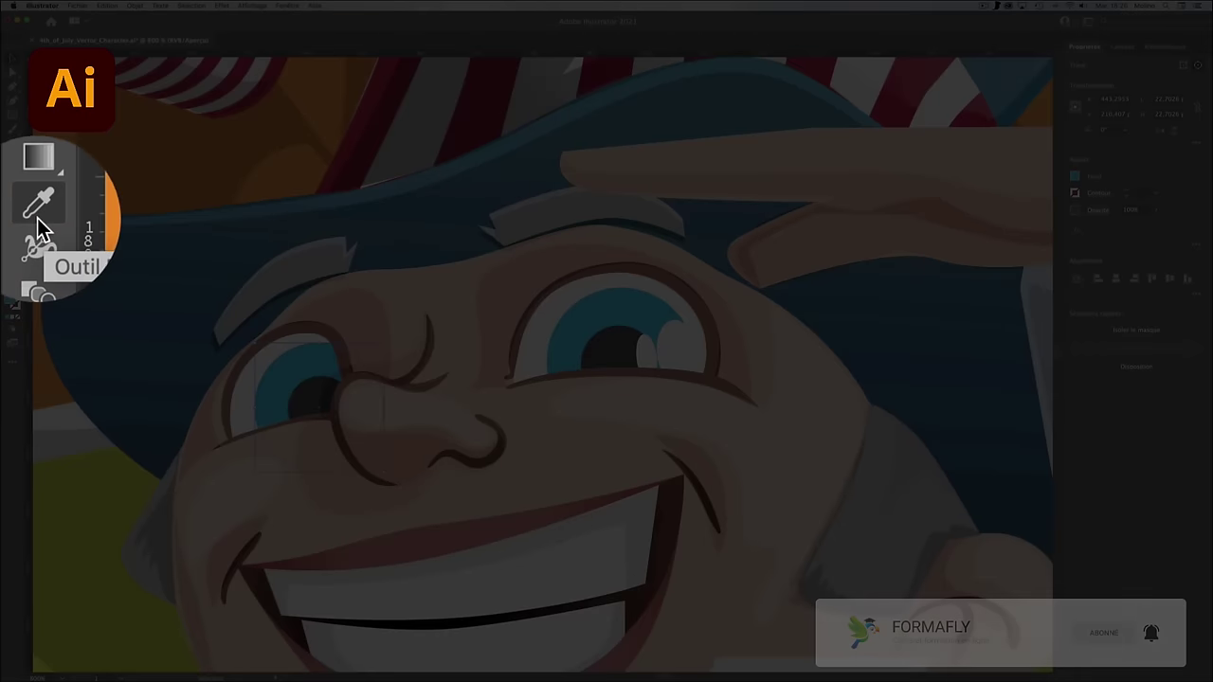
pyautogui.click(14, 216)
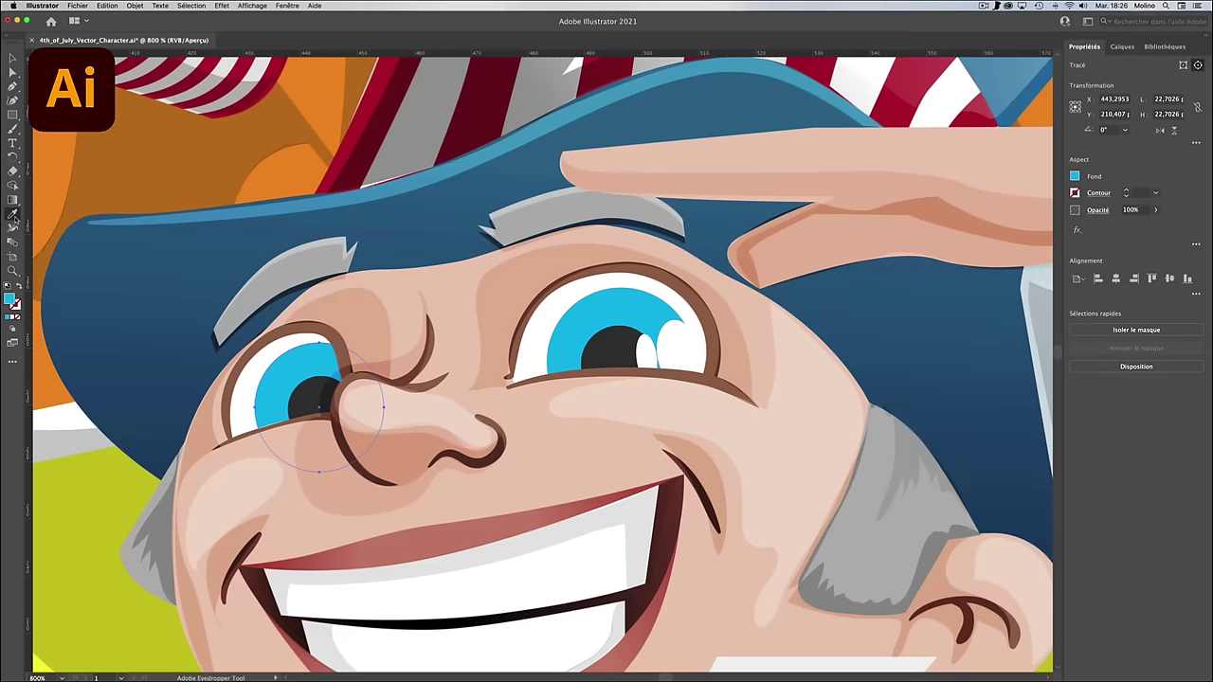
pyautogui.click(162, 370)
pyautogui.keyDown('super'); pyautogui.click(600, 318); pyautogui.keyUp('super')
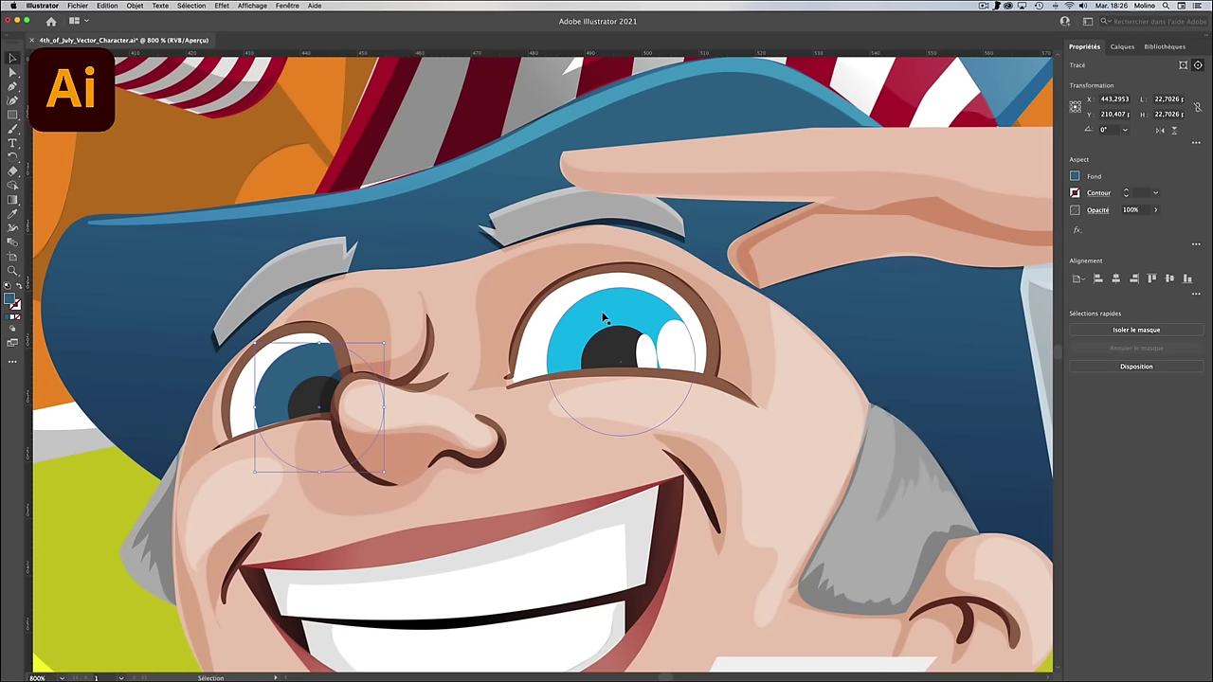
pyautogui.press('F7')
pyautogui.click(323, 367)
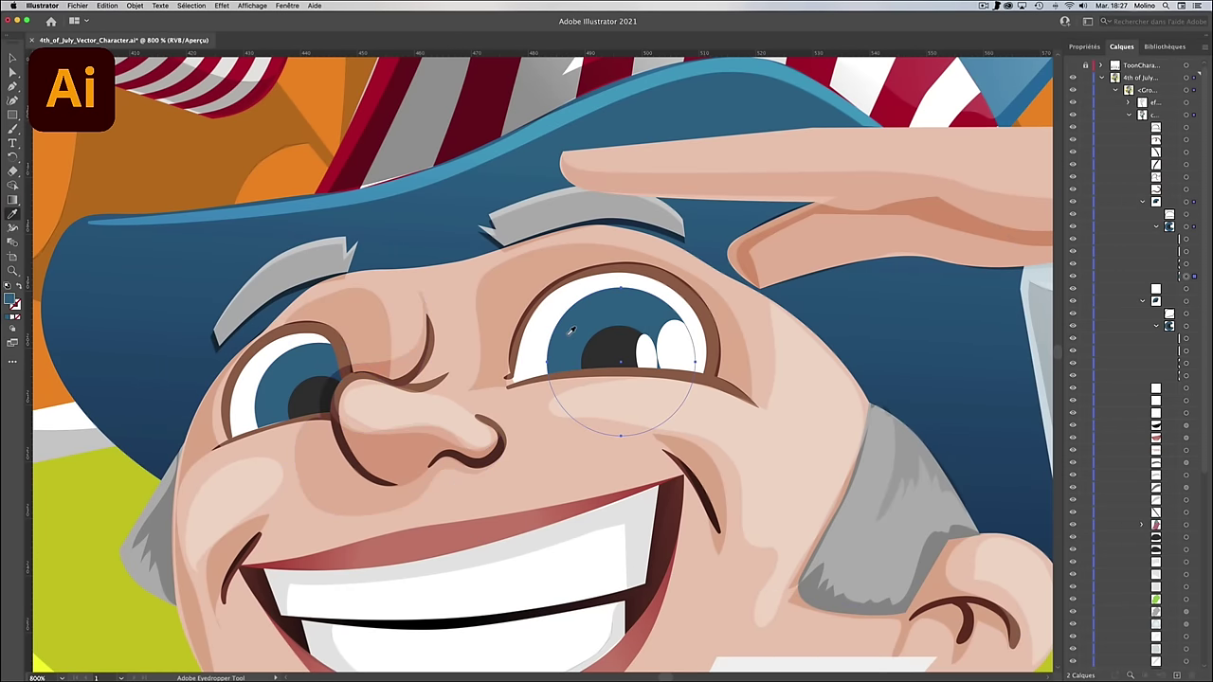
# Step: Show the Character panel and slightly reduce the larger eye's iris circle
pyautogui.press('super+t')
pyautogui.press('v')
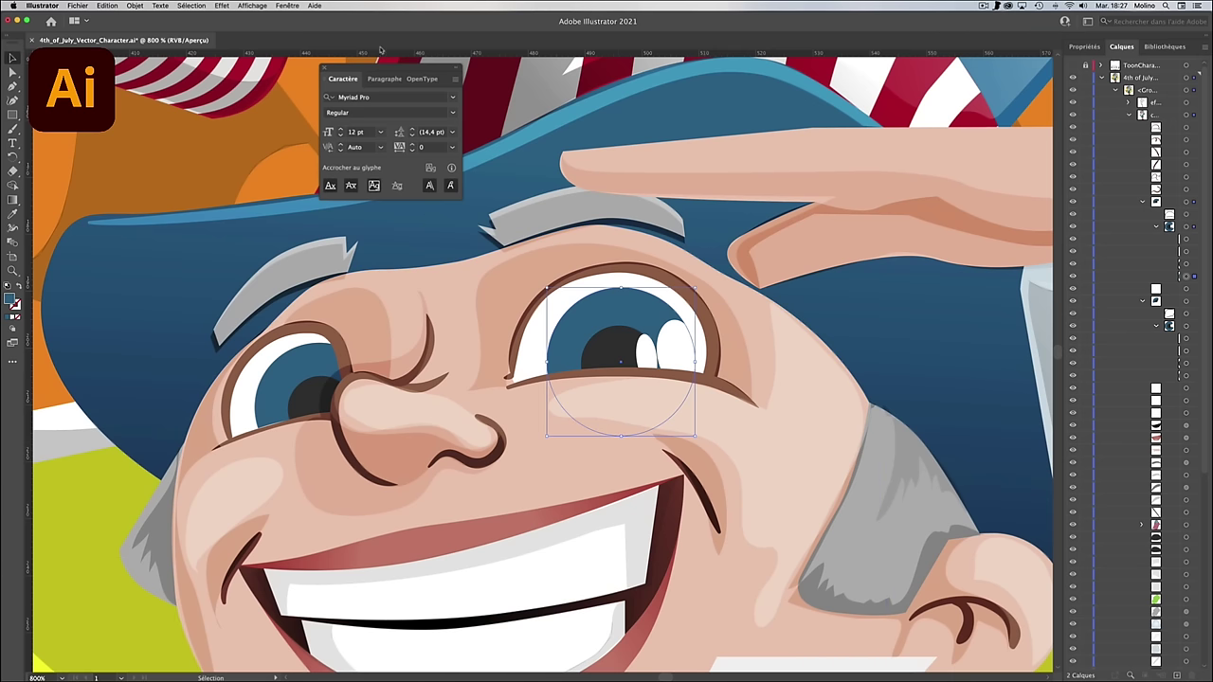
pyautogui.moveTo(696, 436); pyautogui.dragTo(686, 428)
pyautogui.press('super+a')
pyautogui.press('Return')
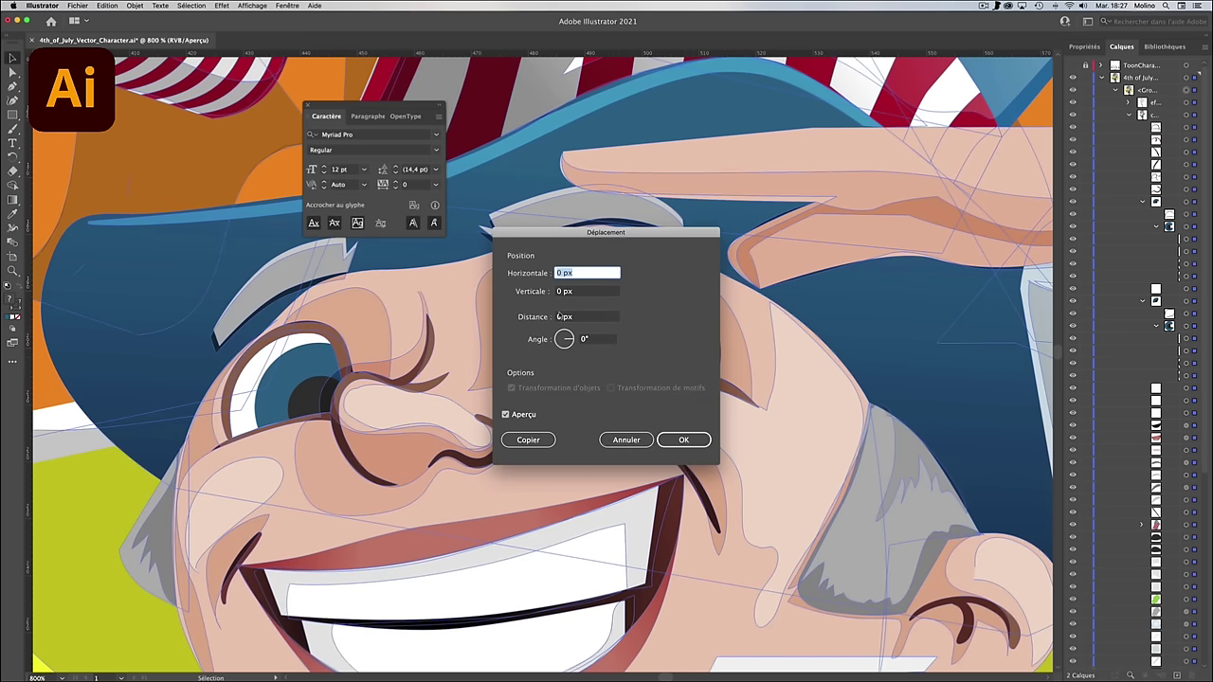
pyautogui.click(672, 443)
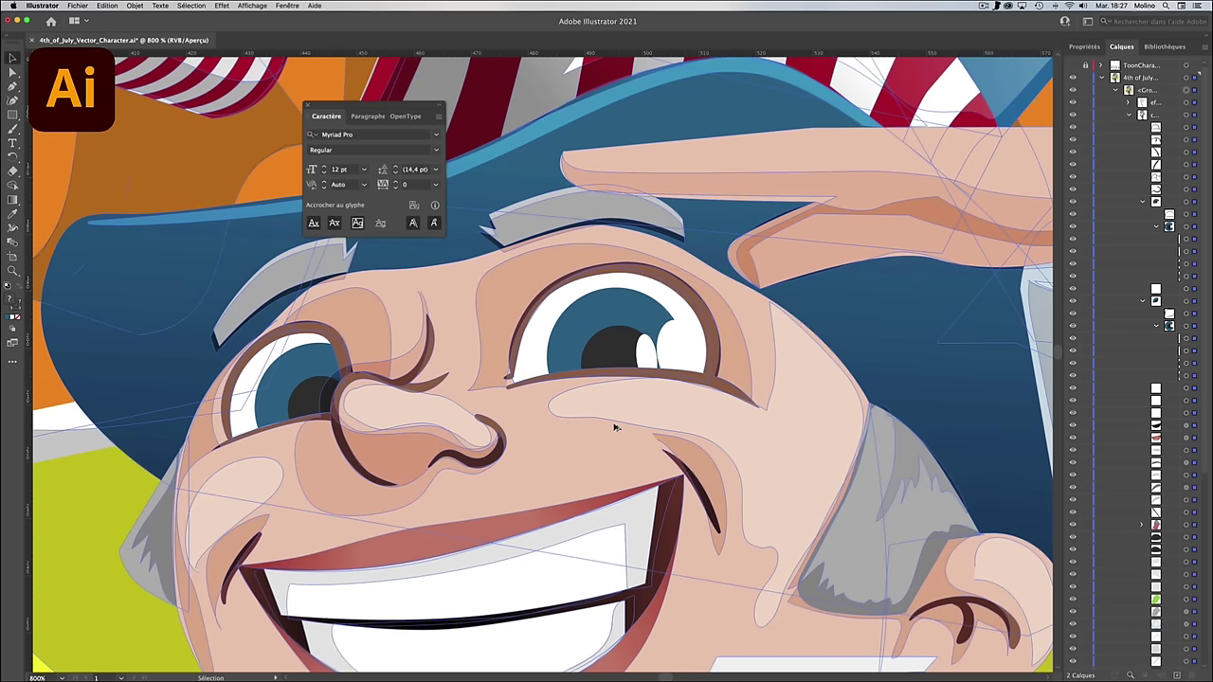
pyautogui.scroll(-2, 614, 429)
pyautogui.click(307, 105)
# Step: Collapse the 4th of July character layer and deselect all artwork, with the whole artboard fitted in view
pyautogui.scroll(-5, 554, 329)
pyautogui.hscroll(5, 554, 328)
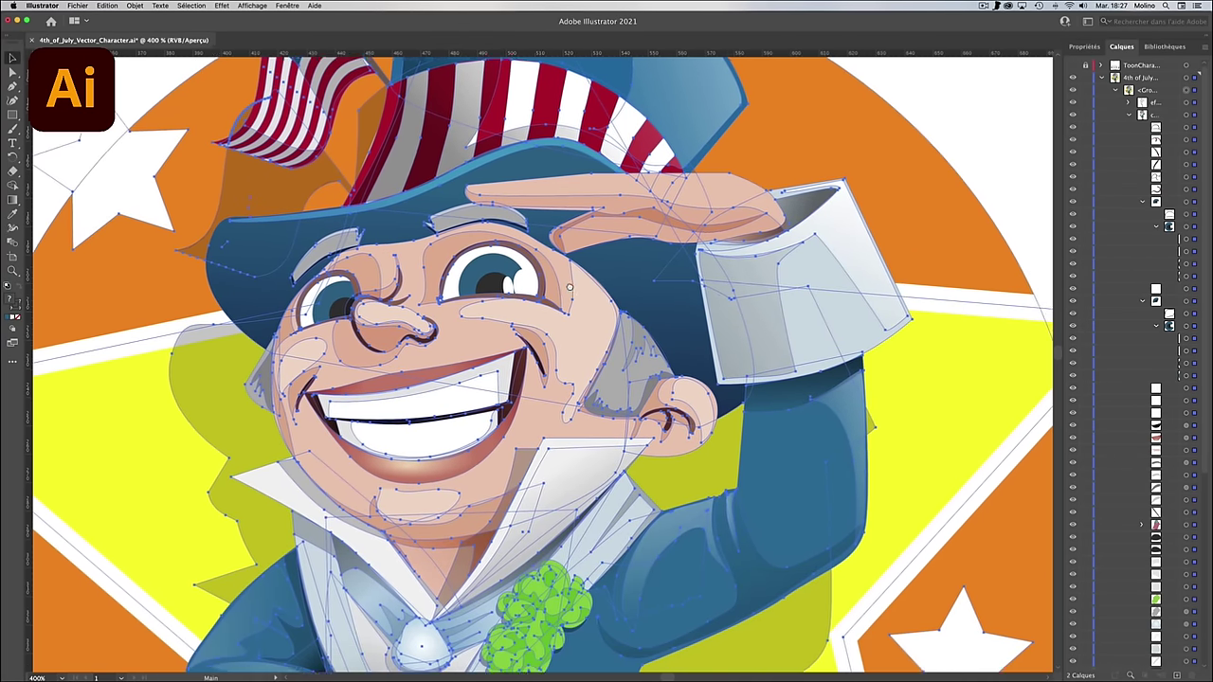
pyautogui.click(1104, 78)
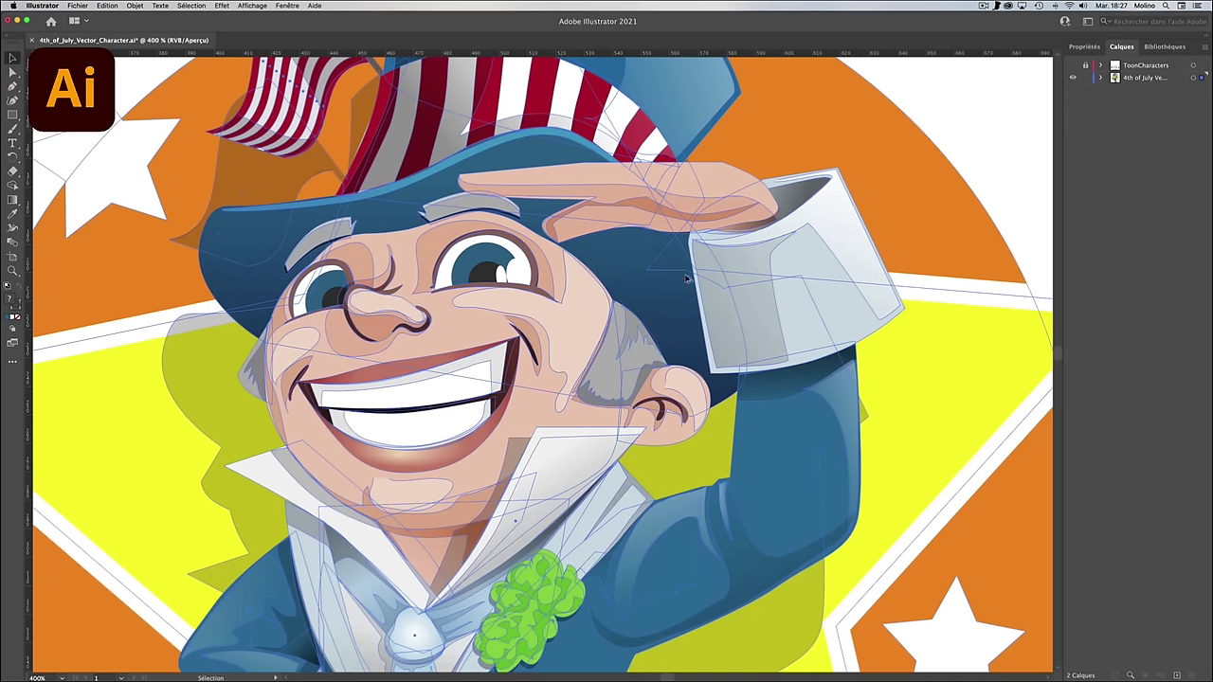
pyautogui.press('super+0')
pyautogui.press('super+shift+a')
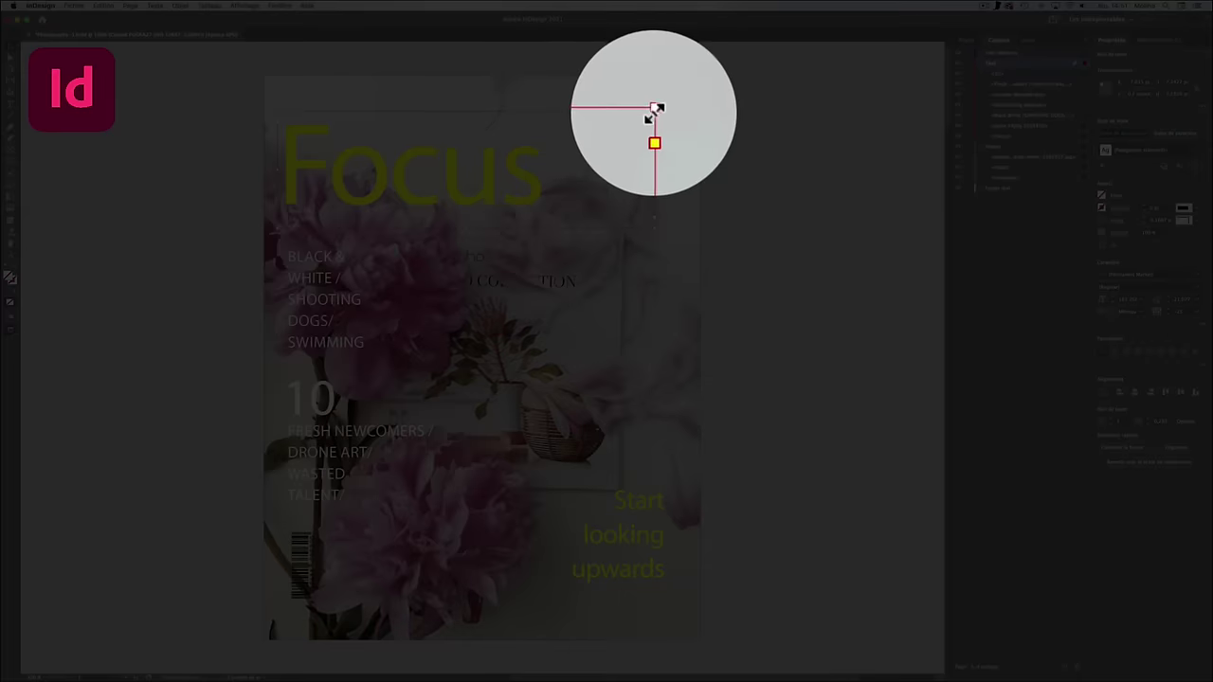
# Step: Switch to InDesign, enlarge the Focus title's text frame on the magazine cover and centre its text
pyautogui.moveTo(653, 107); pyautogui.dragTo(675, 88)
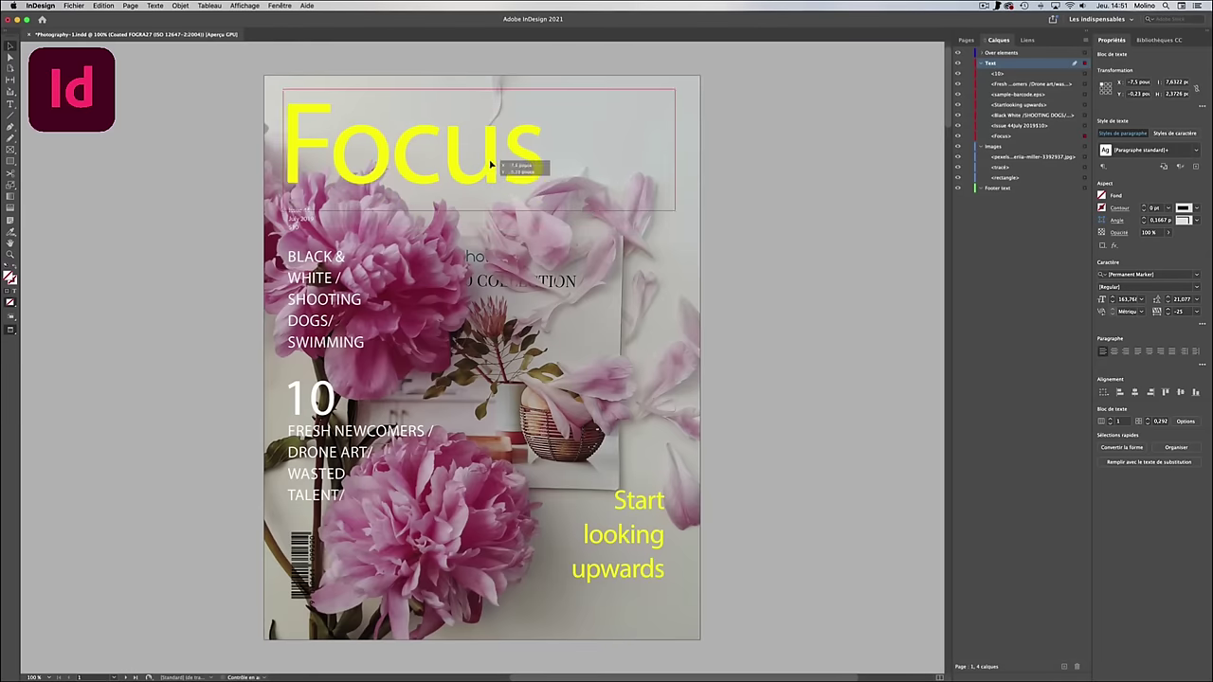
pyautogui.click(1114, 351)
pyautogui.click(407, 274)
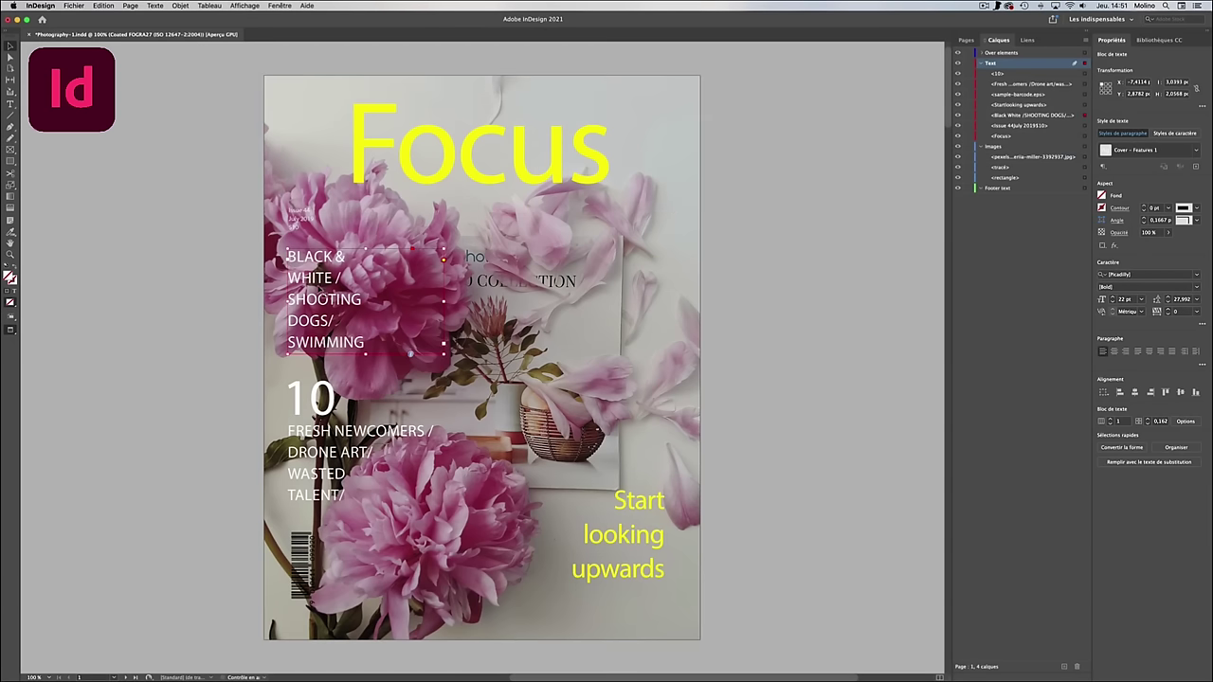
pyautogui.click(154, 5)
pyautogui.click(361, 234)
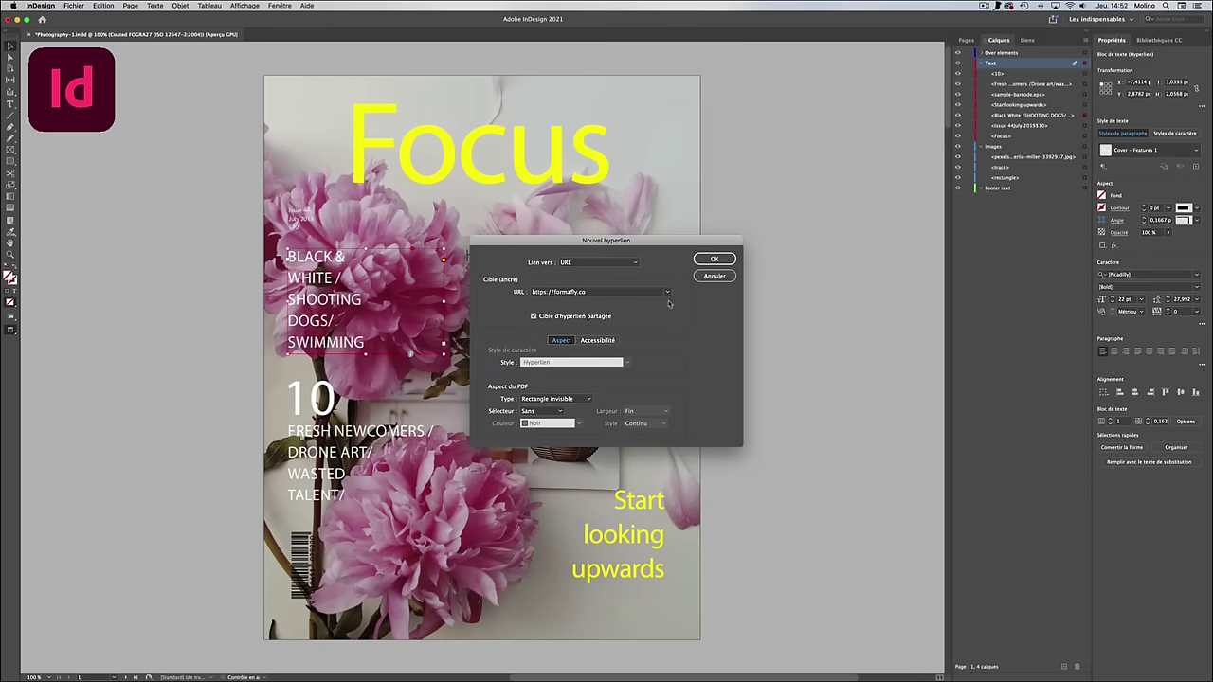
pyautogui.press('Return')
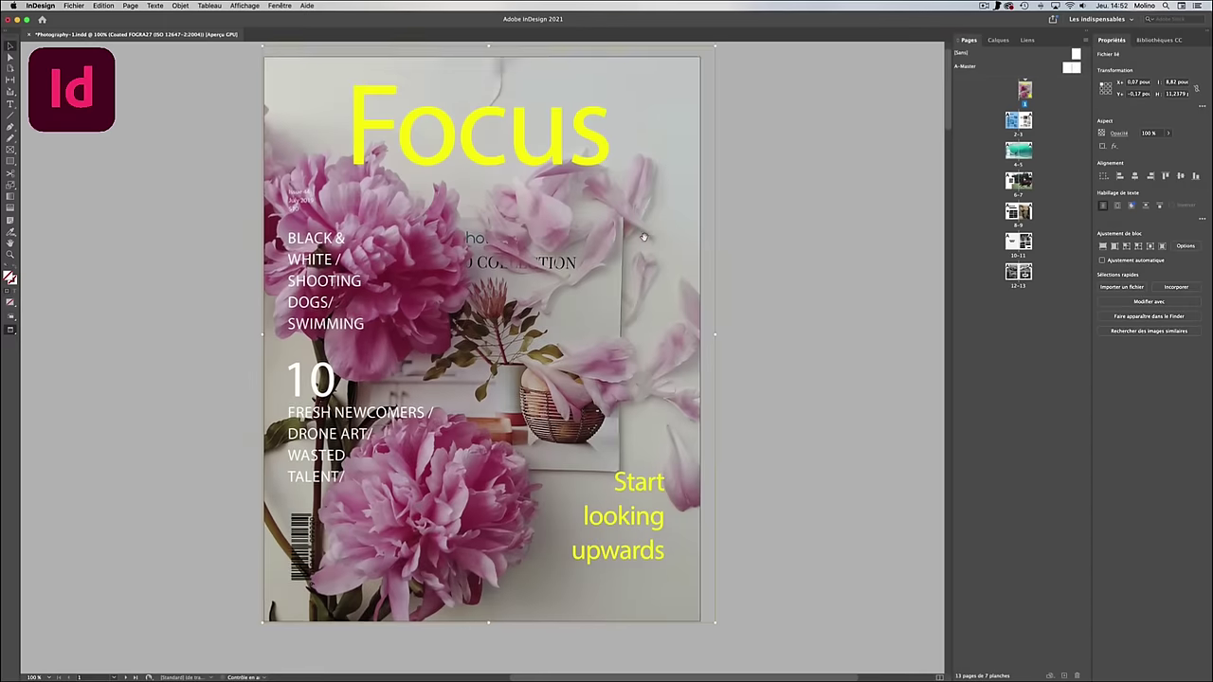
# Step: On the contents spread, replace the tall beach picture numbered 113 with a whale photo and picture 120 with a polo rider photo
pyautogui.doubleClick(1019, 120)
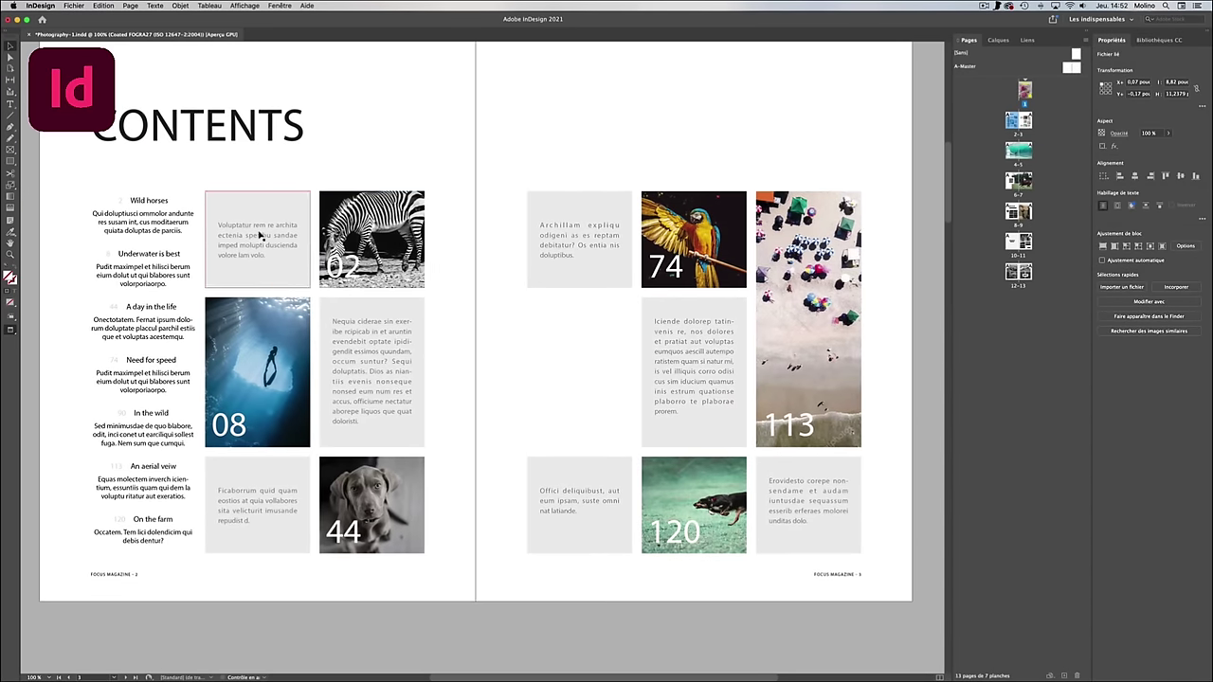
pyautogui.doubleClick(261, 235)
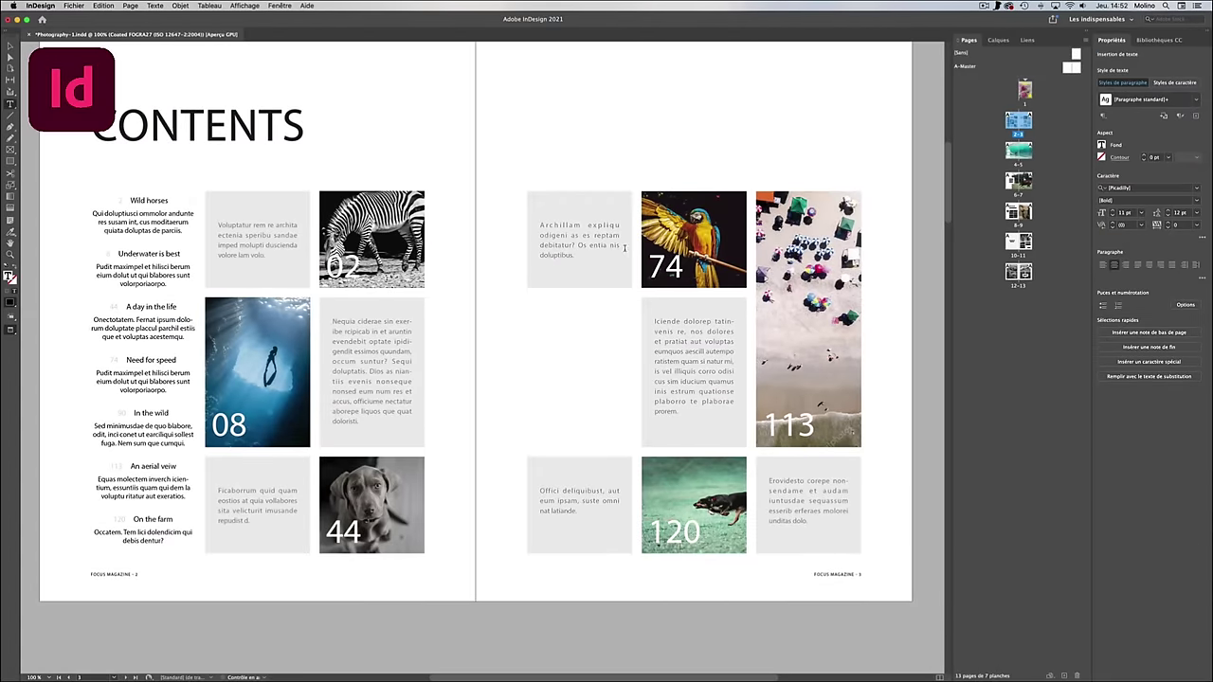
pyautogui.press('Escape')
pyautogui.click(808, 317)
pyautogui.moveTo(807, 318); pyautogui.dragTo(813, 330)
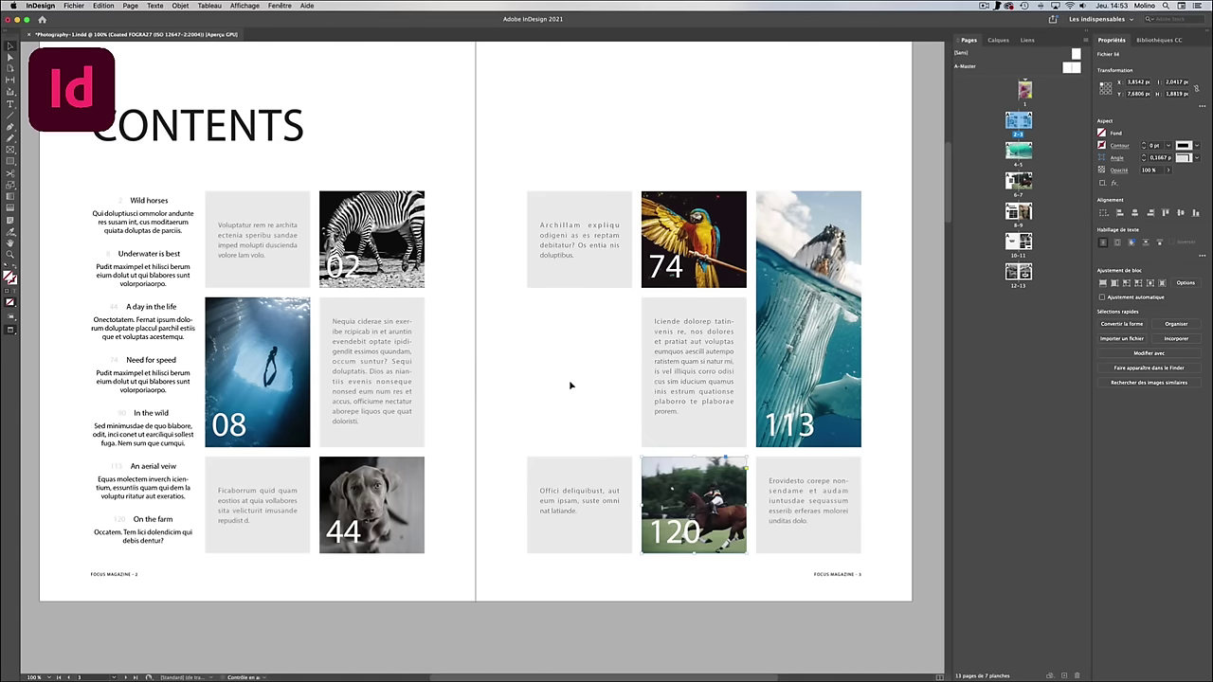
# Step: Examine the layers of the surfing spread on pages 4-5 and clear the selection
pyautogui.scroll(-10, 570, 385)
pyautogui.click(998, 40)
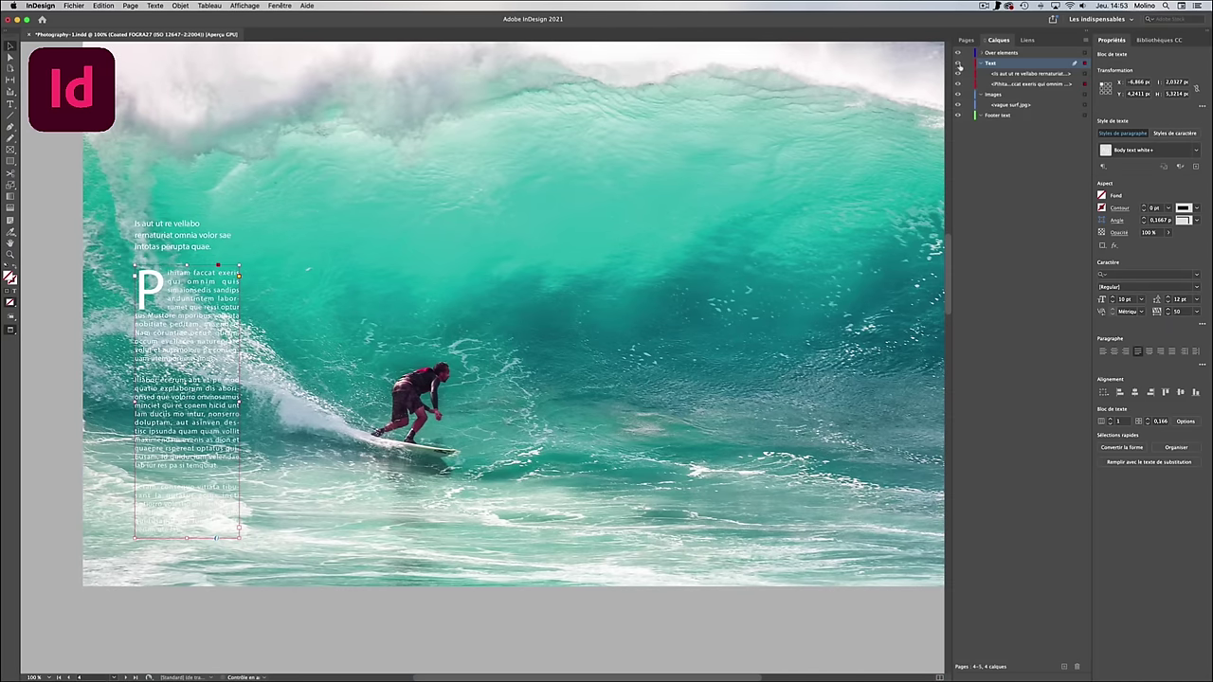
pyautogui.press('super+shift+a')
pyautogui.press('super+shift+d')
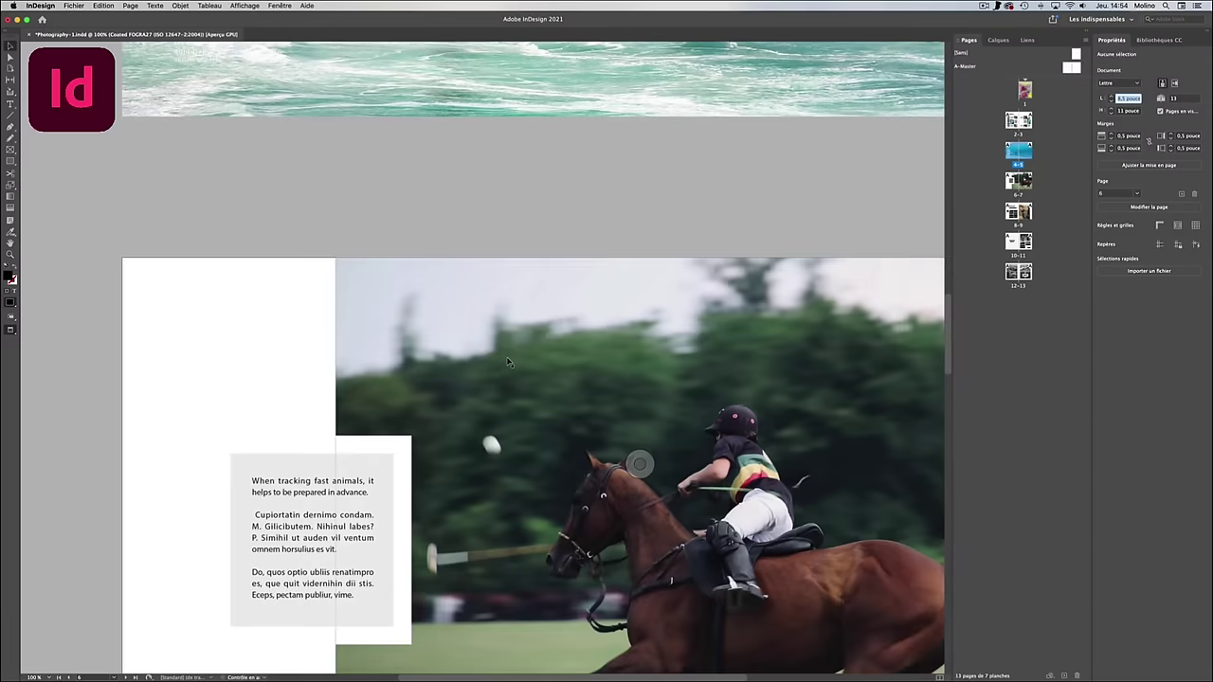
# Step: Edit the word "tracking" in the opening sentence of the text block on the polo rider spread
pyautogui.doubleClick(244, 272)
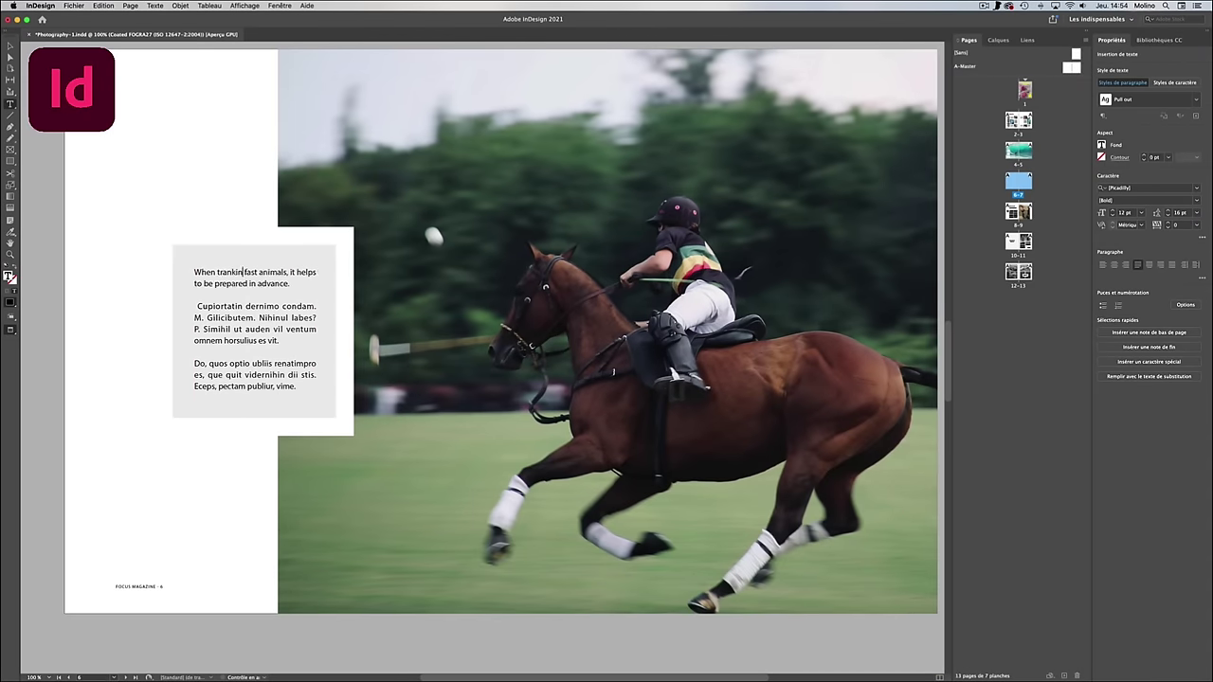
pyautogui.press('Escape')
pyautogui.scroll(-10, 430, 285)
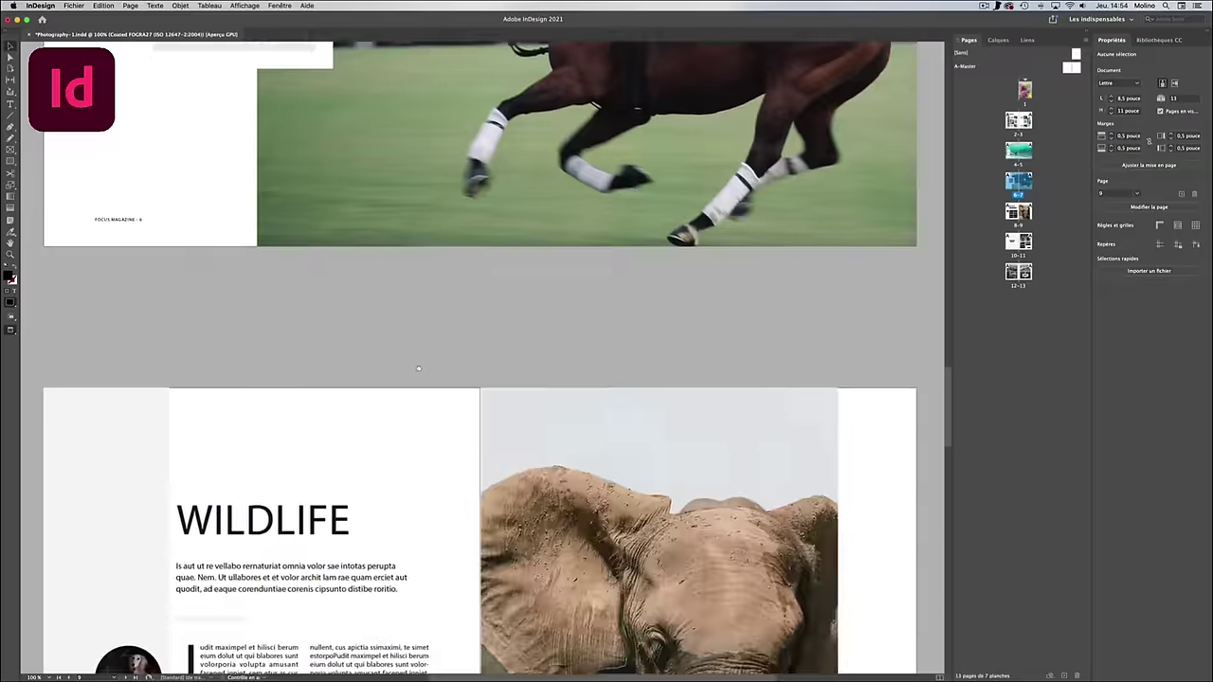
pyautogui.click(431, 220)
pyautogui.moveTo(431, 220); pyautogui.dragTo(465, 215)
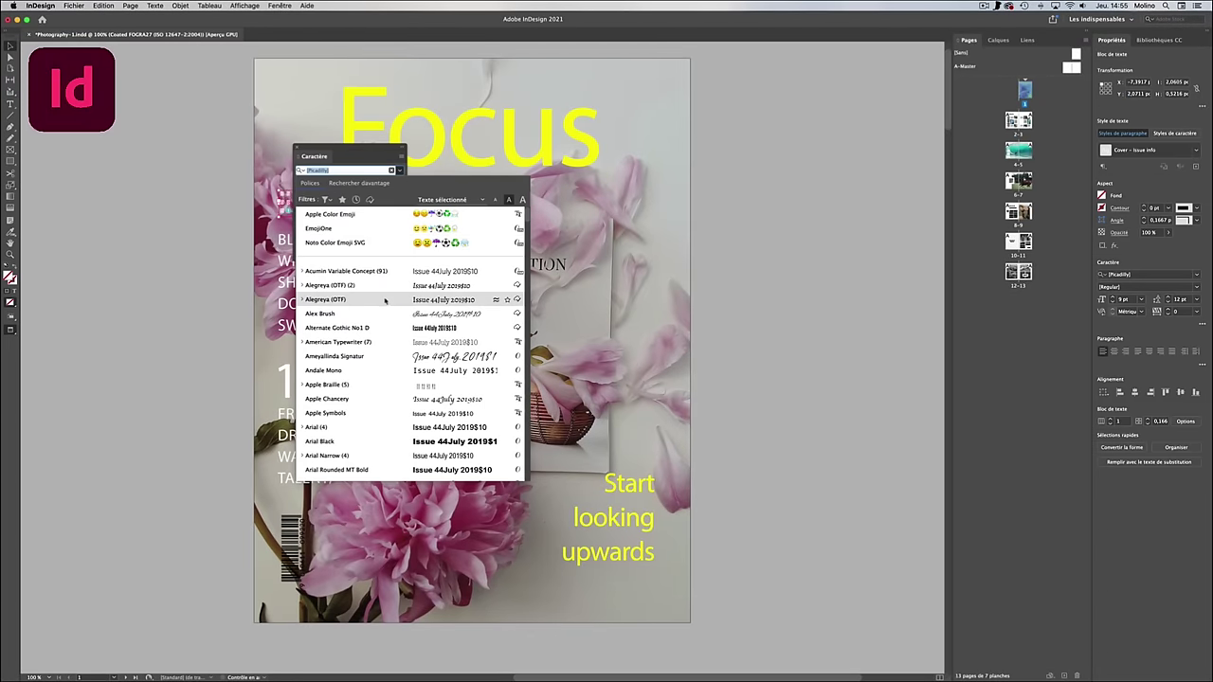
# Step: View the magazine in the Présentation screen mode
pyautogui.click(241, 4)
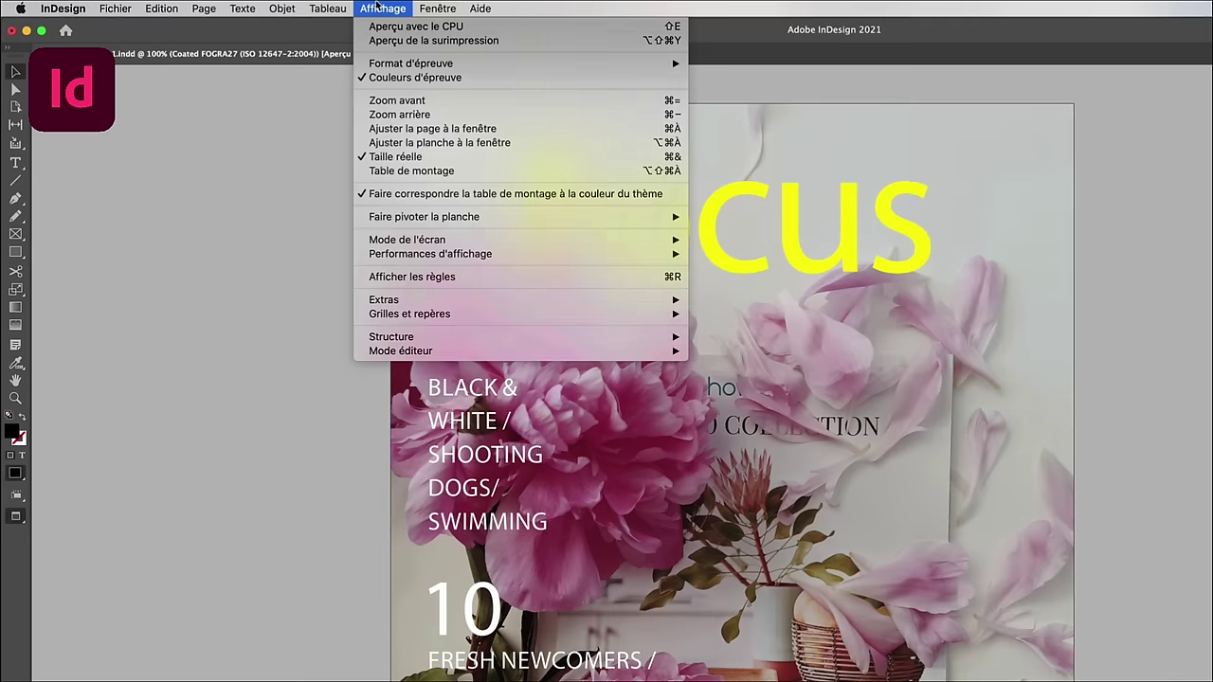
pyautogui.moveTo(408, 239)
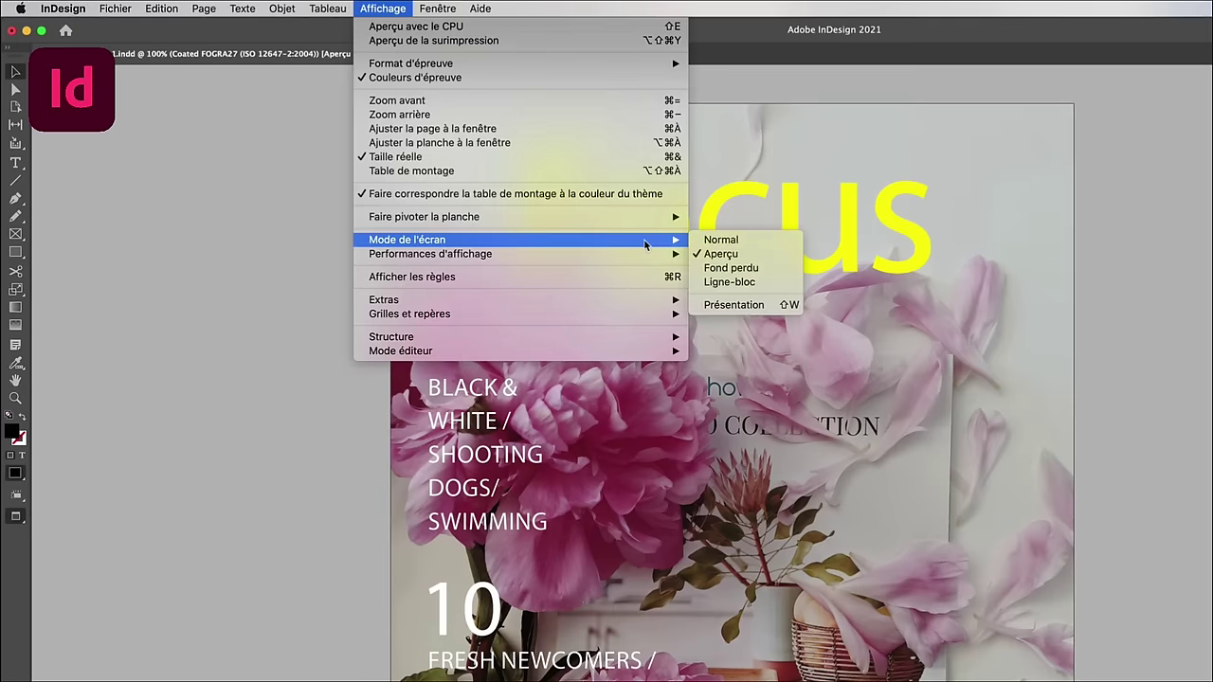
pyautogui.click(736, 303)
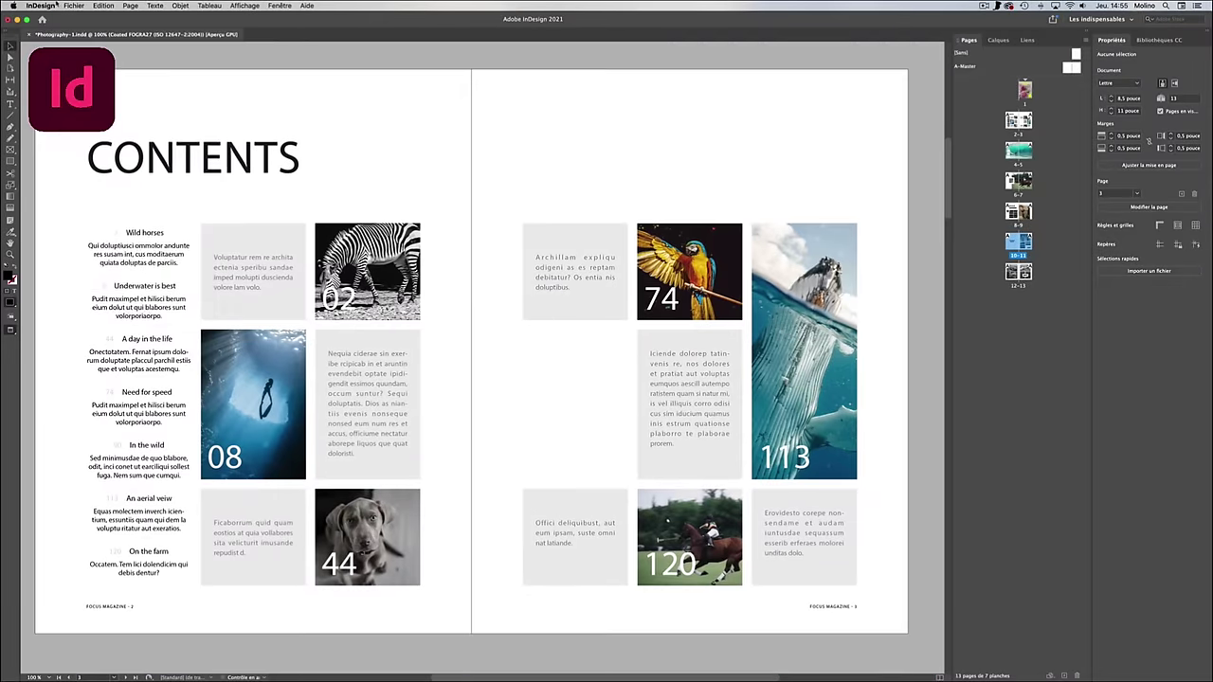
# Step: Export the Photography-1 magazine to a file, choosing the export format
pyautogui.click(65, 5)
pyautogui.click(95, 194)
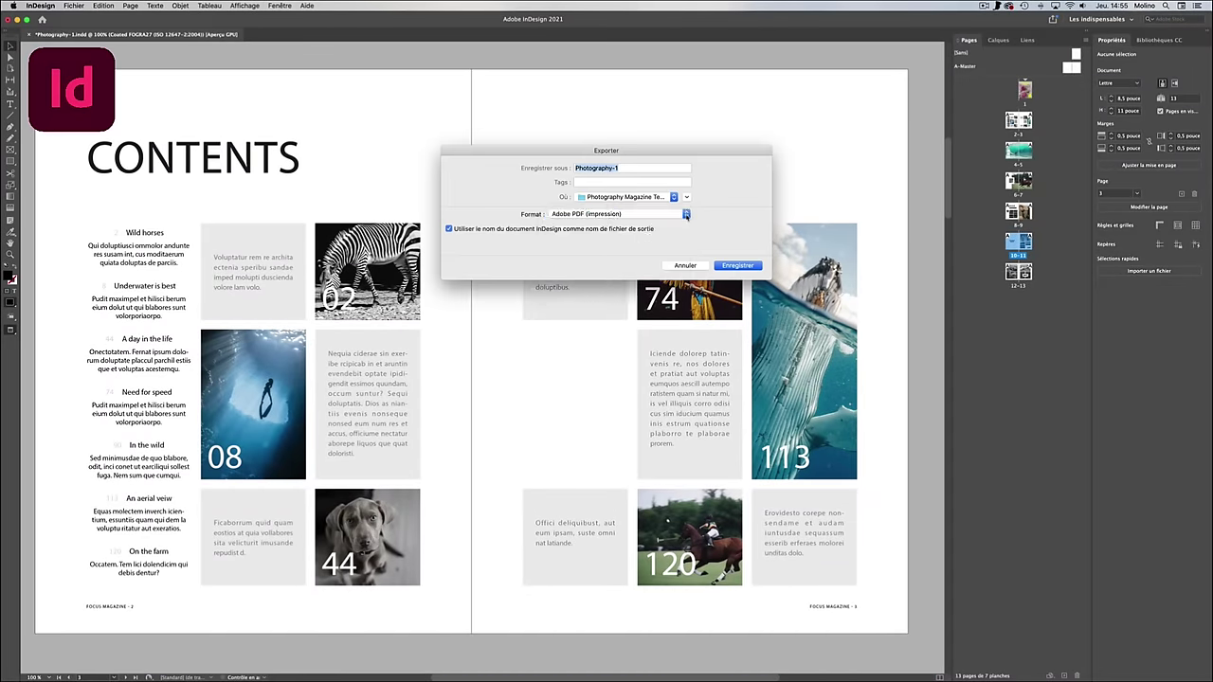
pyautogui.click(626, 168)
pyautogui.click(606, 228)
pyautogui.click(736, 263)
pyautogui.click(645, 351)
pyautogui.click(614, 390)
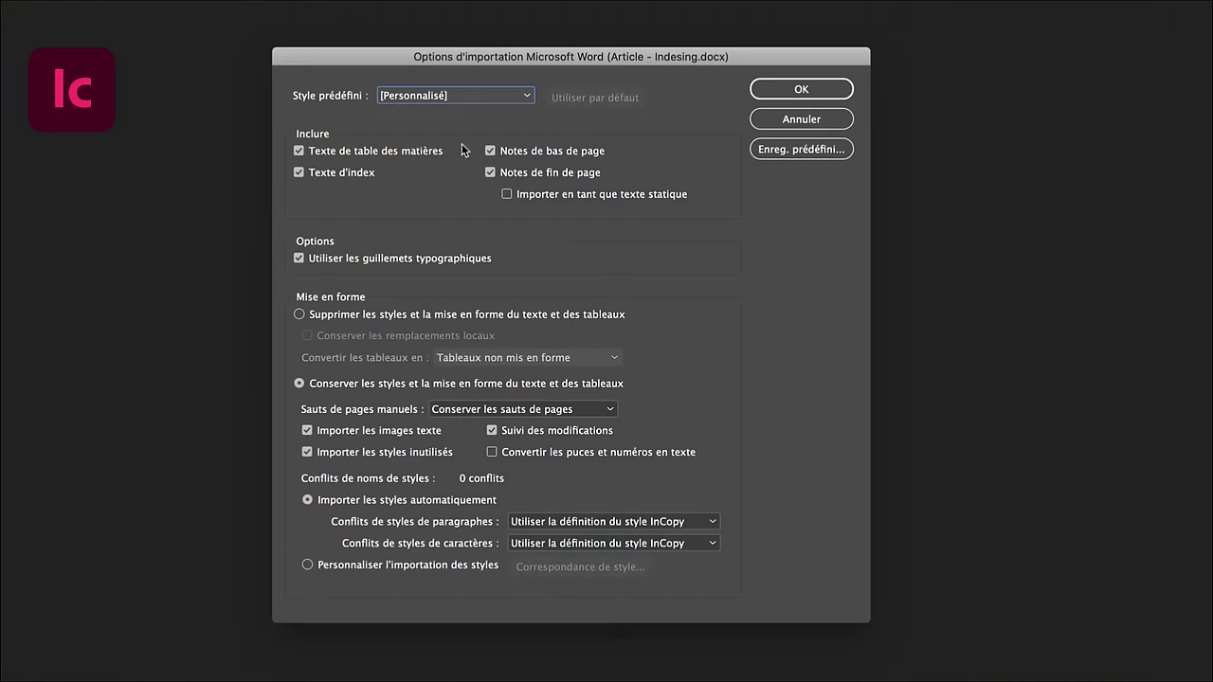
# Step: In InCopy, import Article - Indesing.docx keeping manual page breaks and using the InCopy style definition for paragraph style conflicts
pyautogui.click(522, 408)
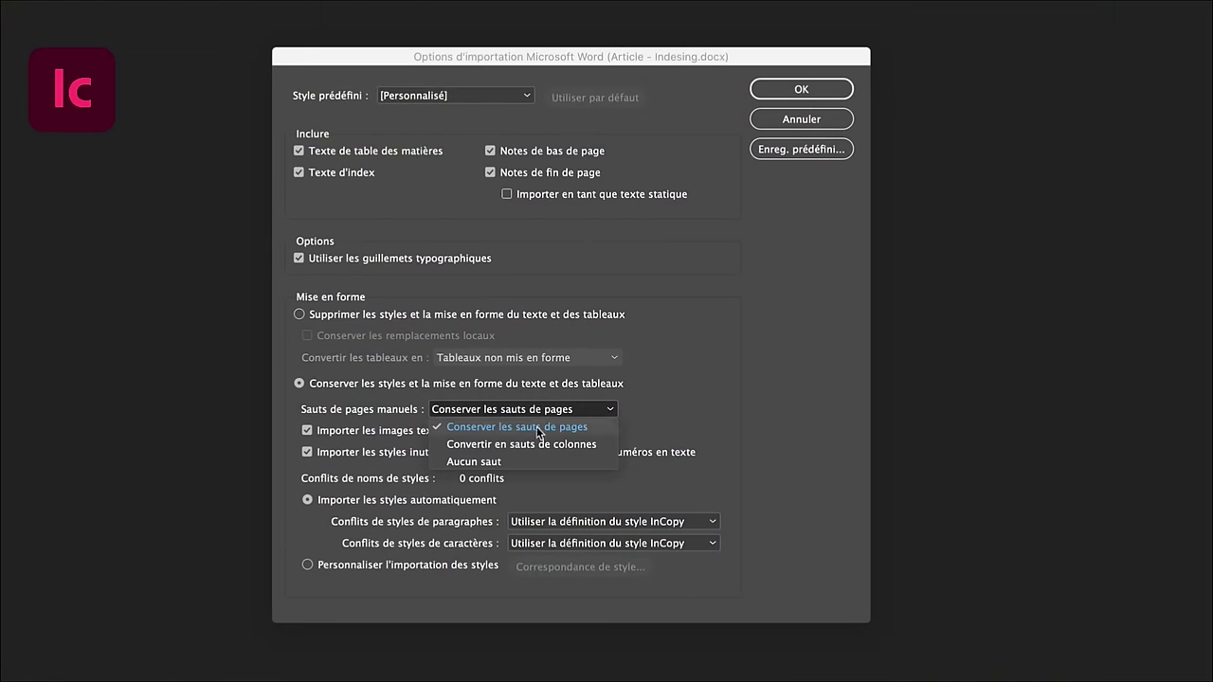
pyautogui.click(522, 425)
pyautogui.click(613, 521)
pyautogui.click(613, 539)
pyautogui.click(801, 88)
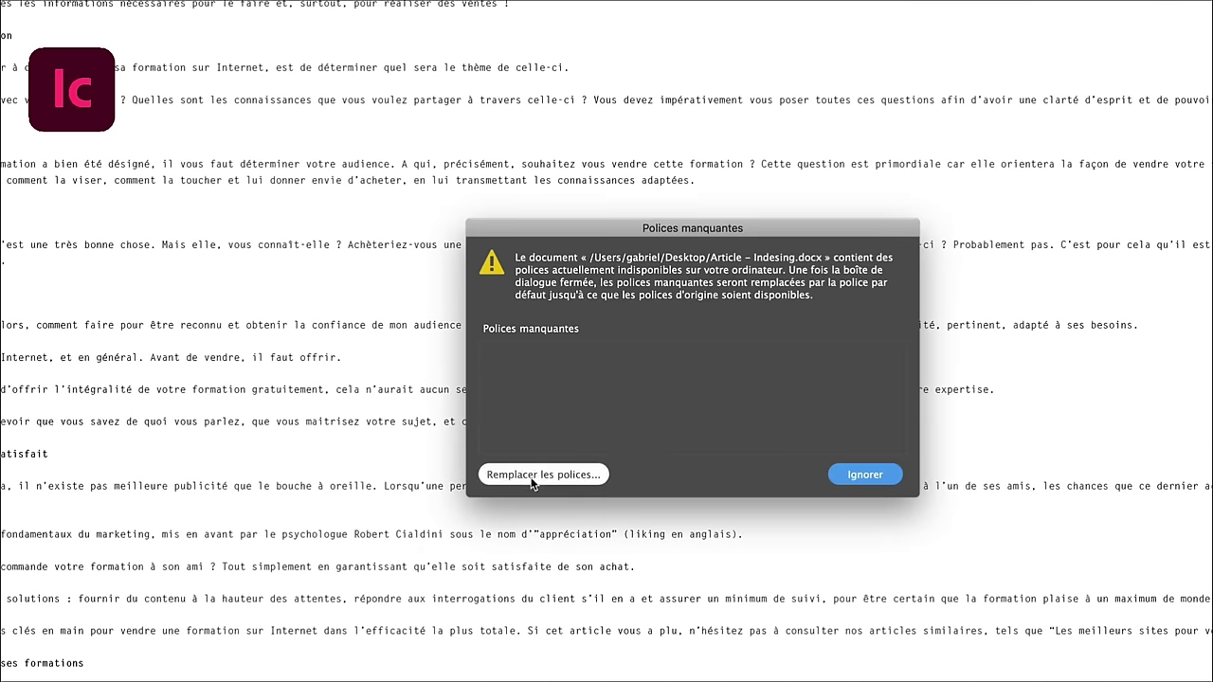
# Step: Review the article's fonts and the available replacement families such as Roboto, and close the font replacement
pyautogui.click(641, 432)
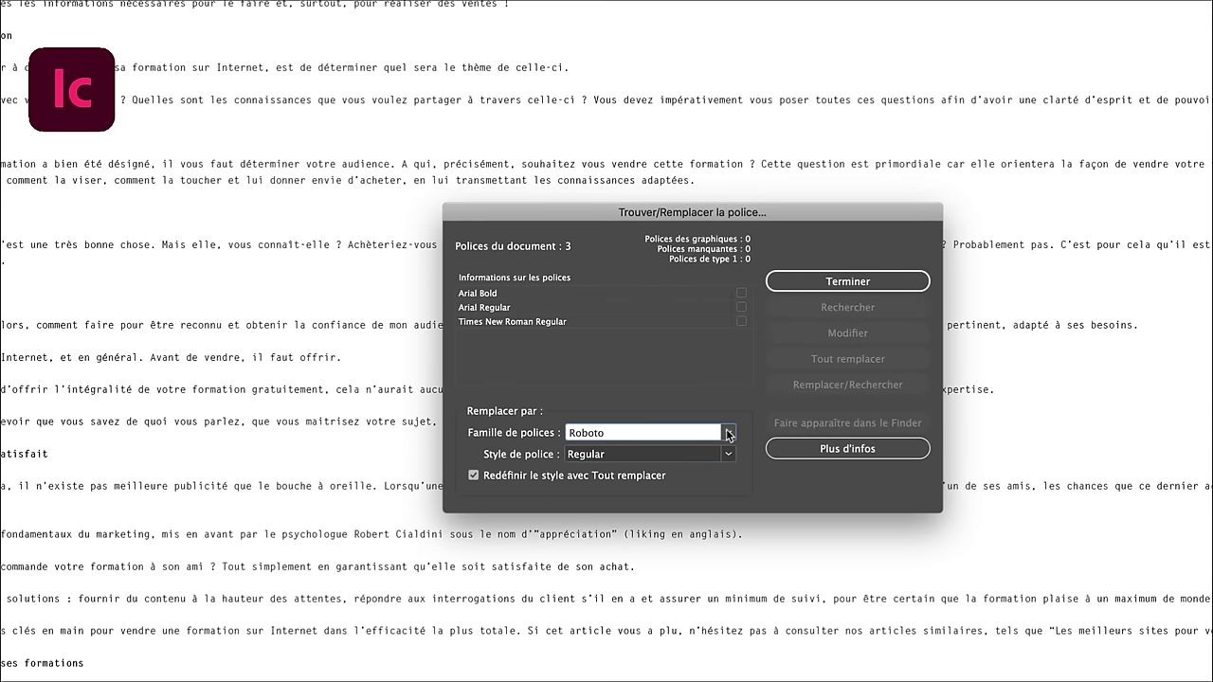
pyautogui.click(728, 433)
pyautogui.click(728, 433)
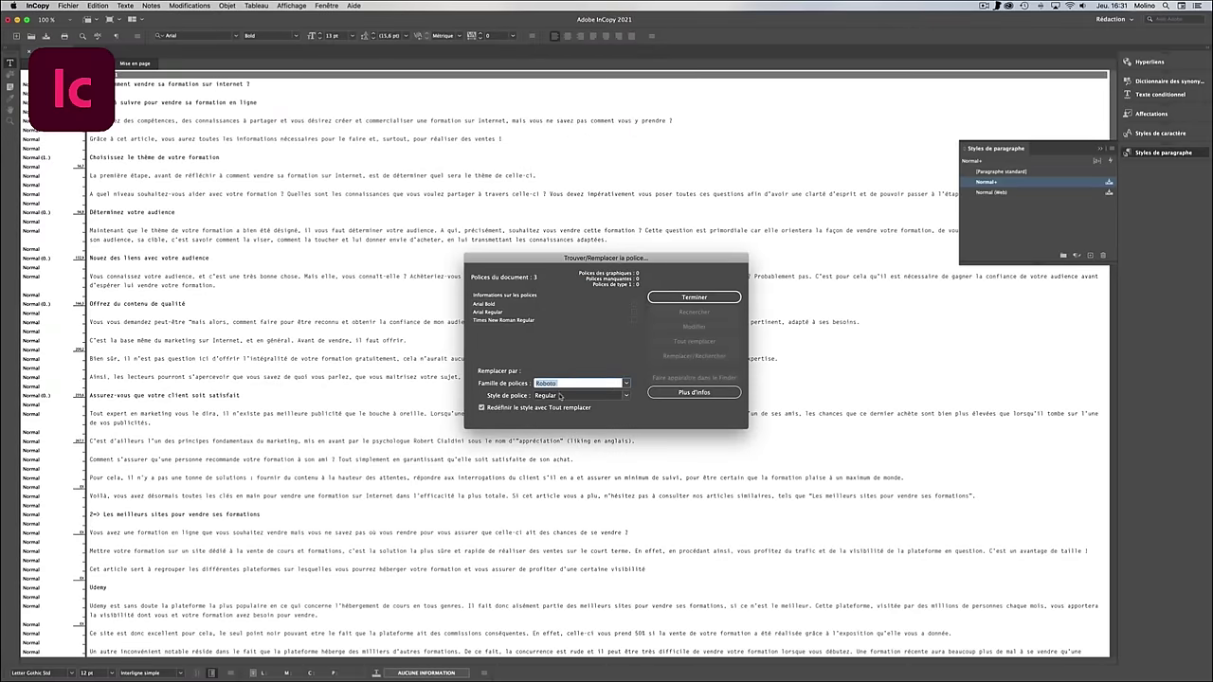
pyautogui.click(847, 282)
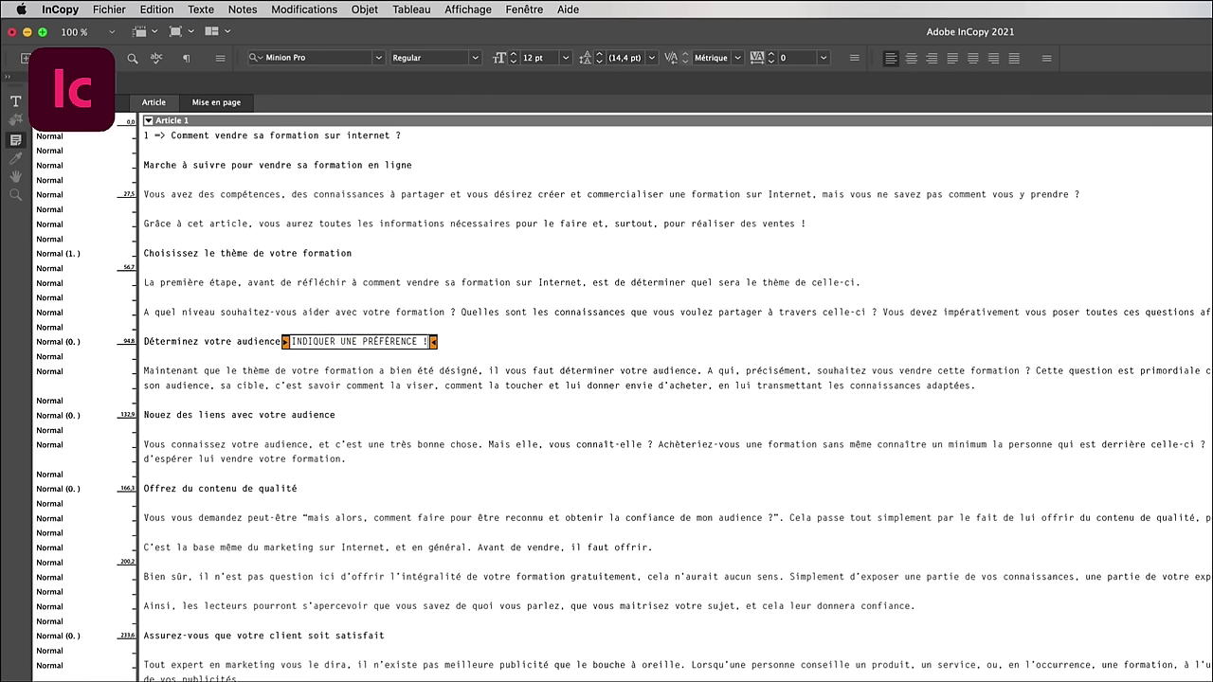
pyautogui.scroll(-3, 216, 338)
pyautogui.click(524, 9)
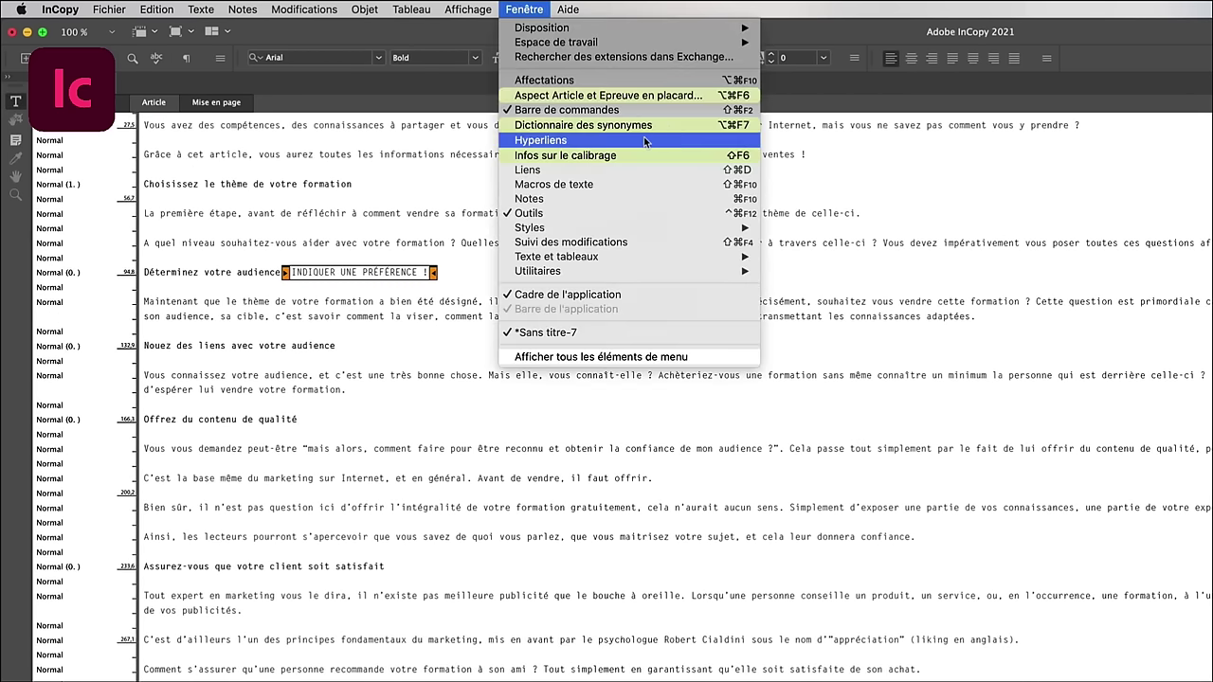
pyautogui.click(550, 142)
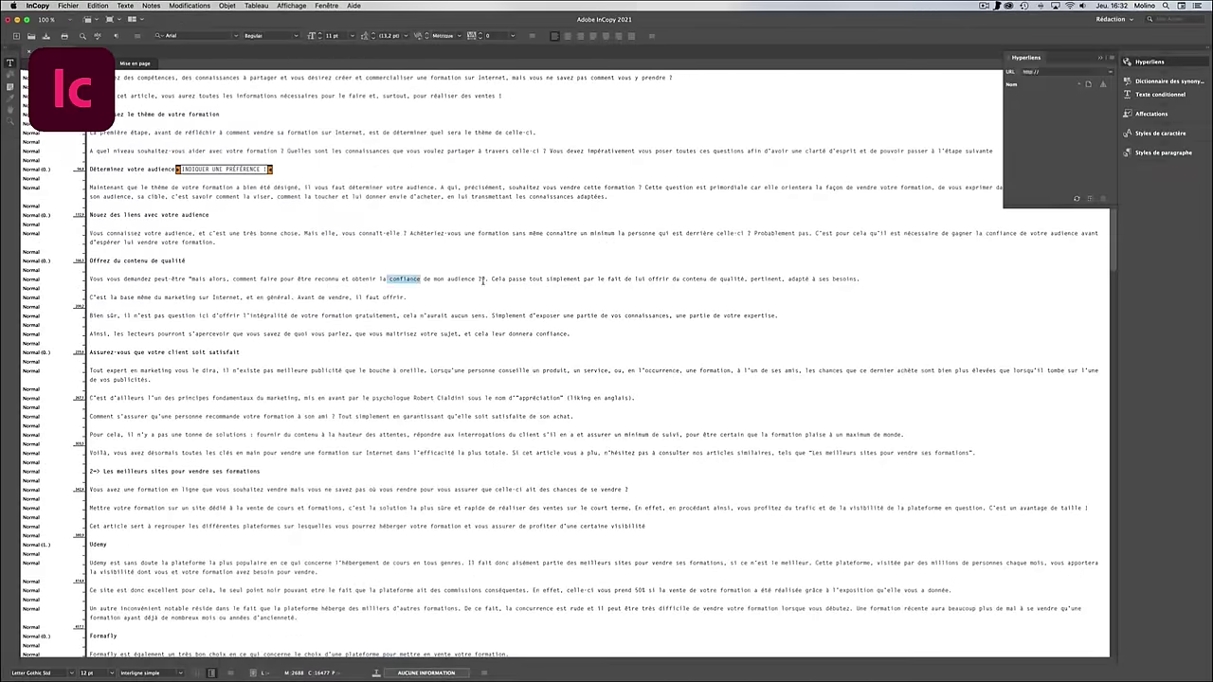
pyautogui.click(1059, 74)
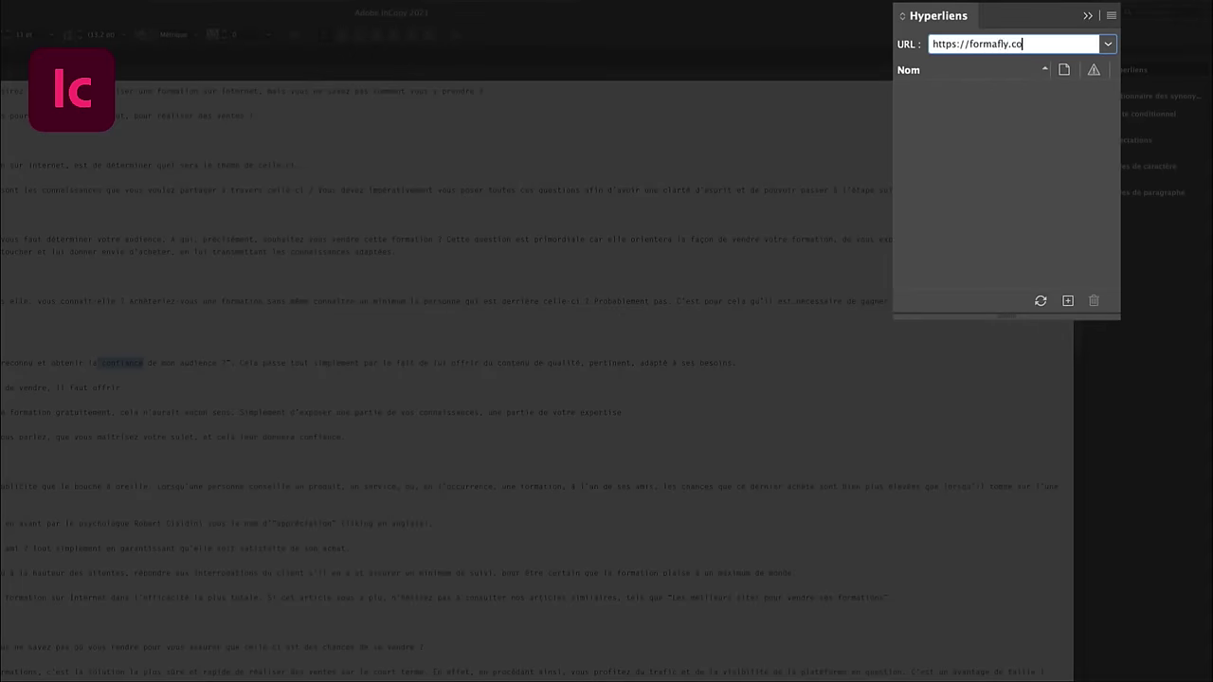
pyautogui.press('Return')
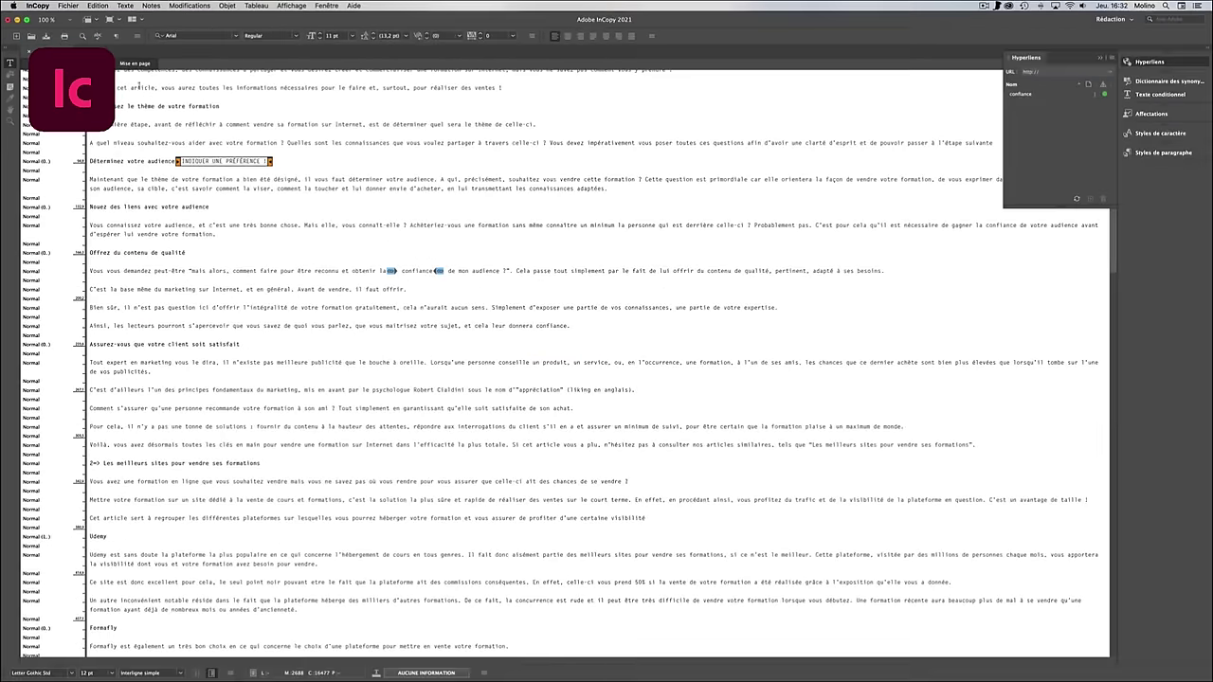
# Step: Check the article in its page layout view, put away the hyperlinks list and return to the plain text view
pyautogui.press('super+3')
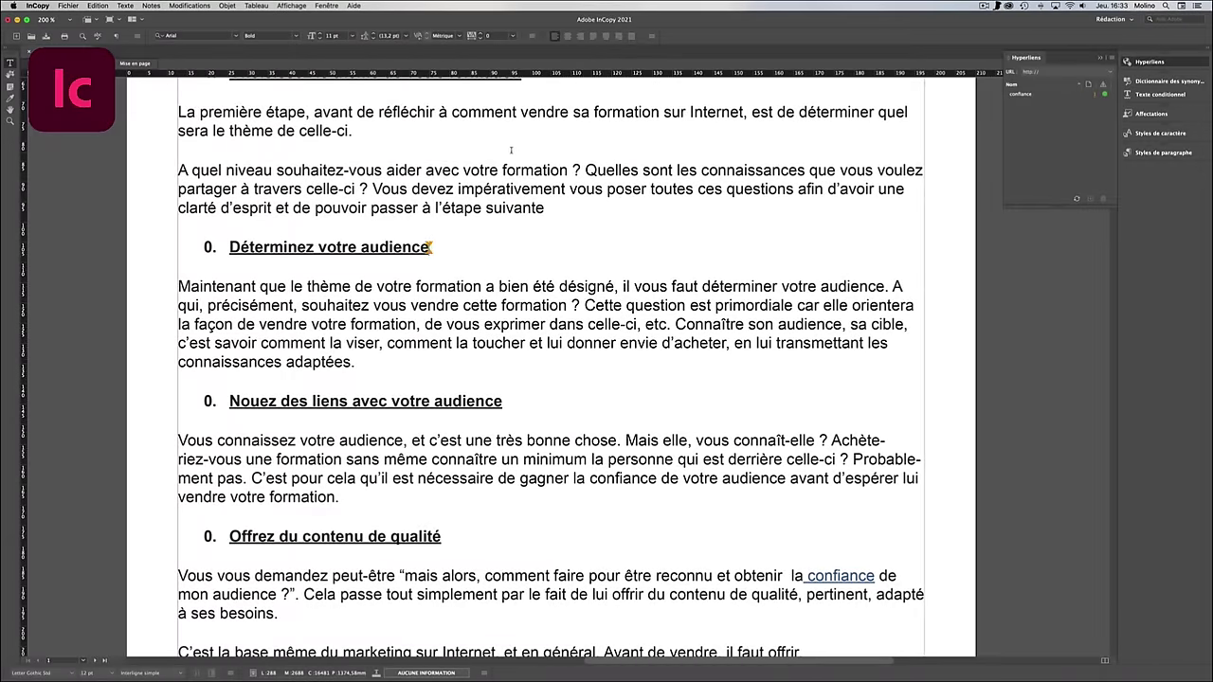
pyautogui.scroll(-3, 592, 382)
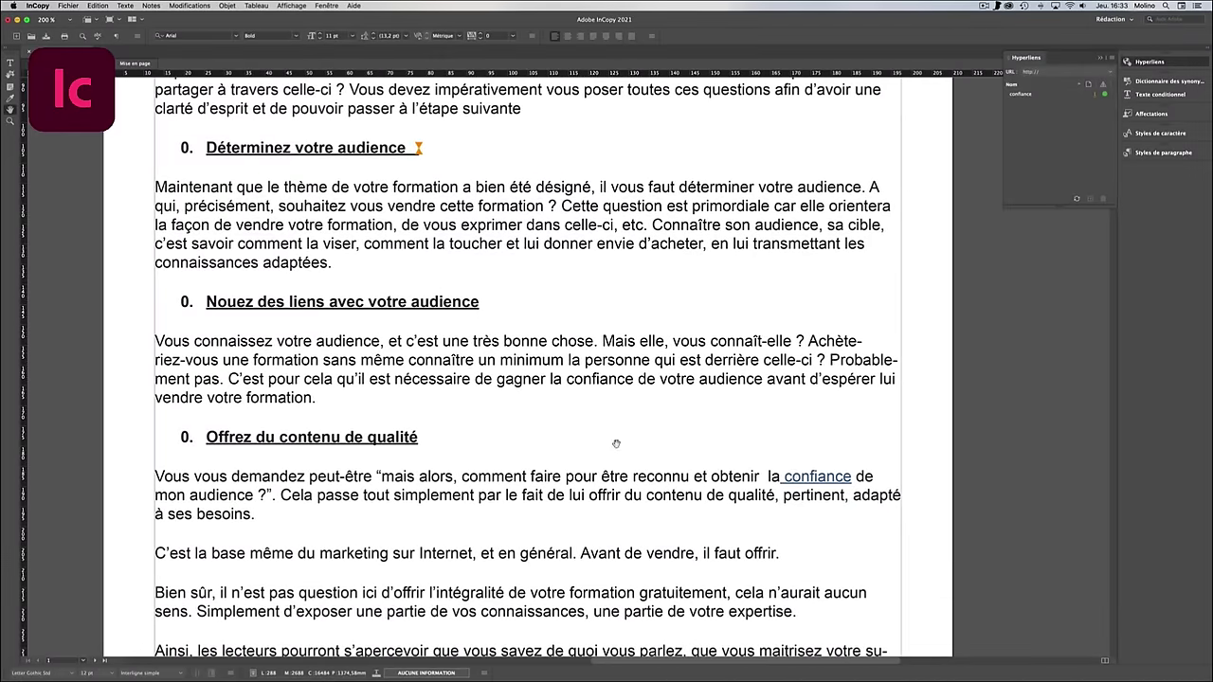
pyautogui.click(1100, 59)
pyautogui.press('super+1')
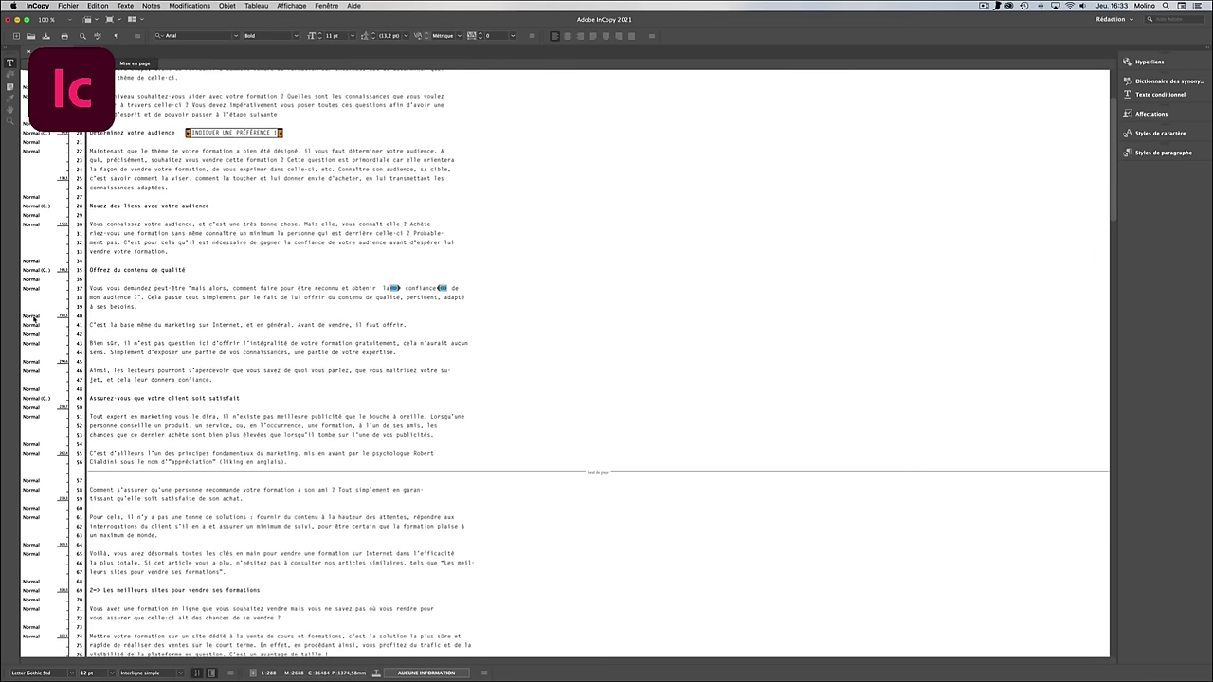
pyautogui.click(125, 6)
pyautogui.click(157, 123)
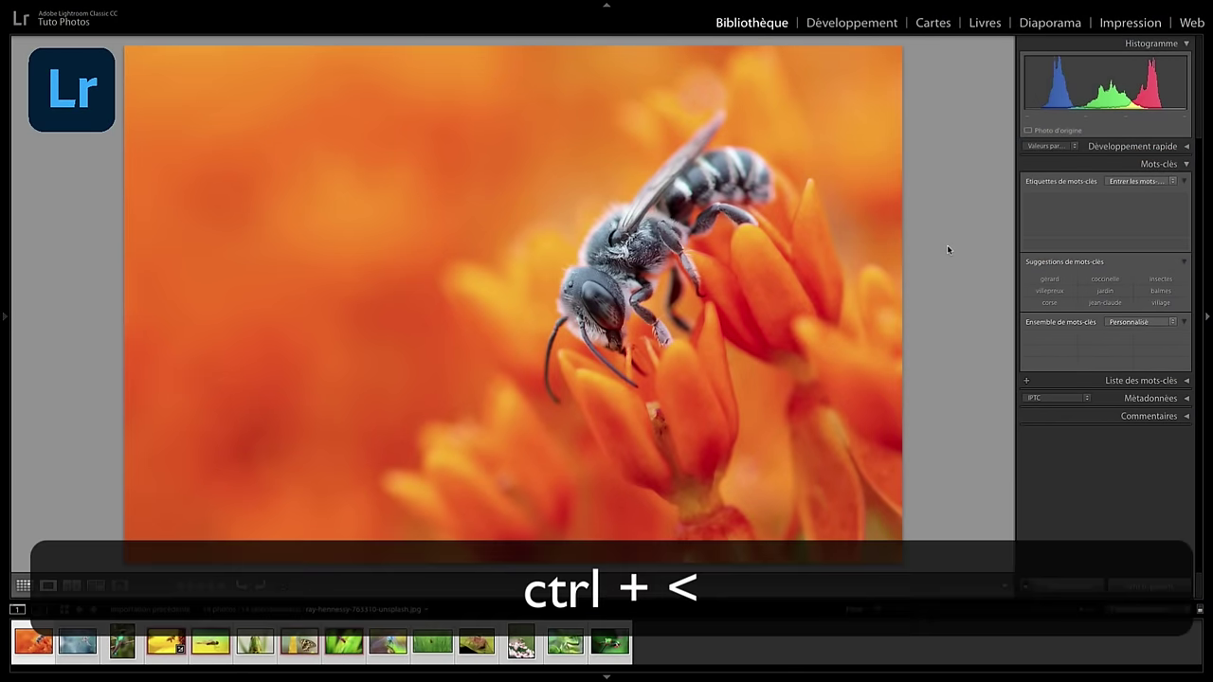
# Step: Switch to Lightroom Classic and consult the keyboard shortcut lists of the Library, Develop and Map modules
pyautogui.press('ctrl+less')
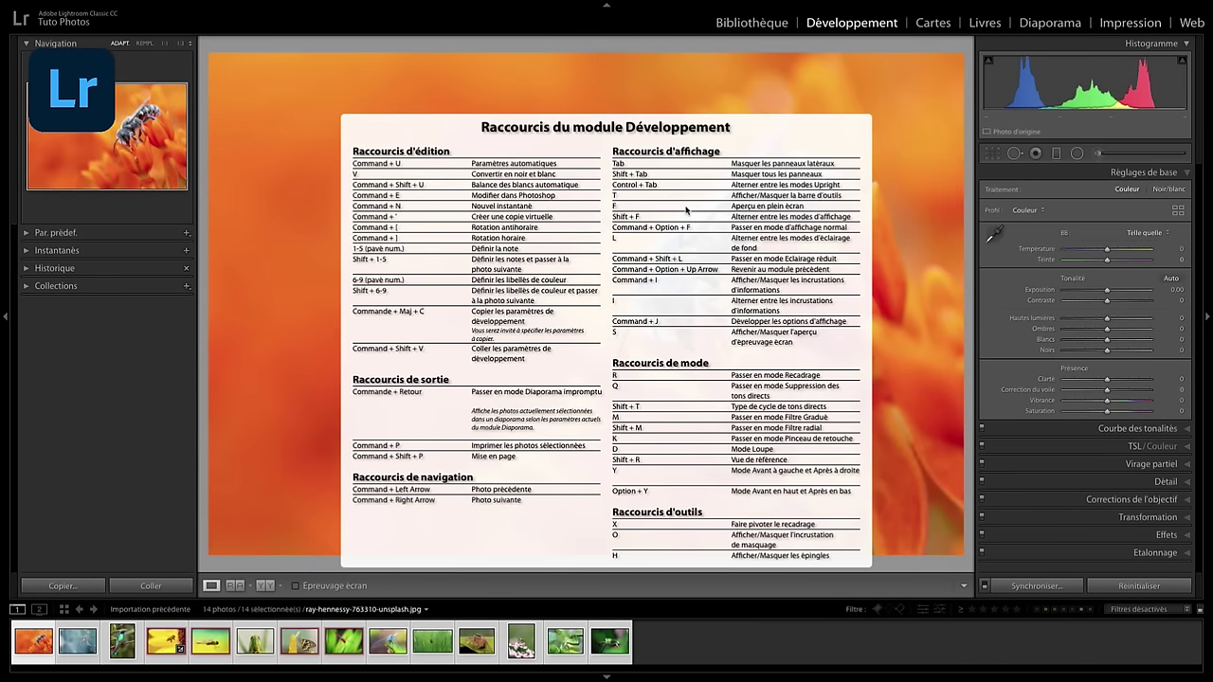
pyautogui.hotkey('ctrl', 'alt', '3')
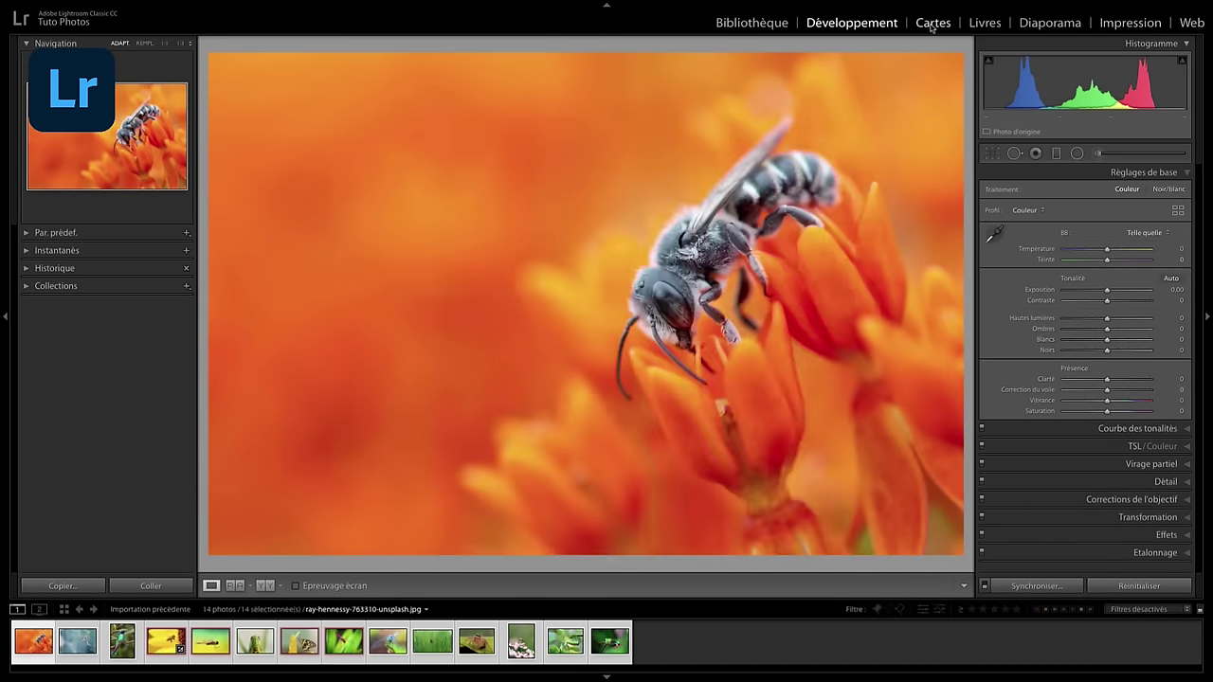
pyautogui.press('ctrl+less')
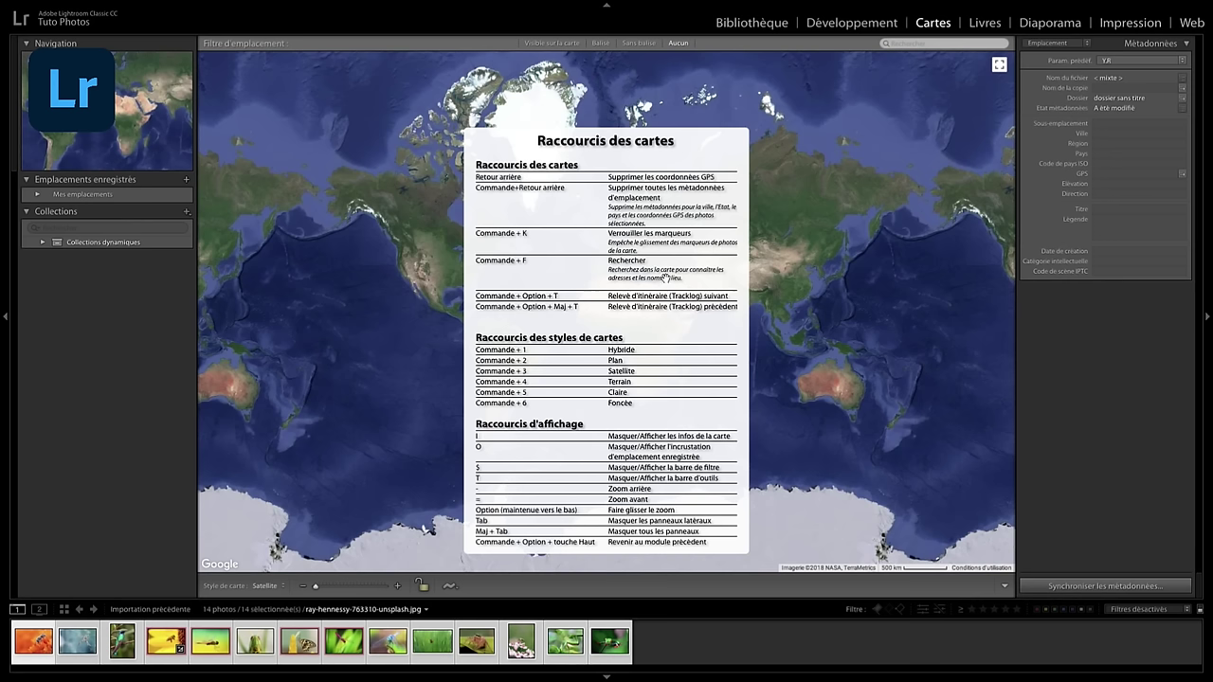
pyautogui.hotkey('ctrl', 'alt', '1')
pyautogui.press('ctrl+less')
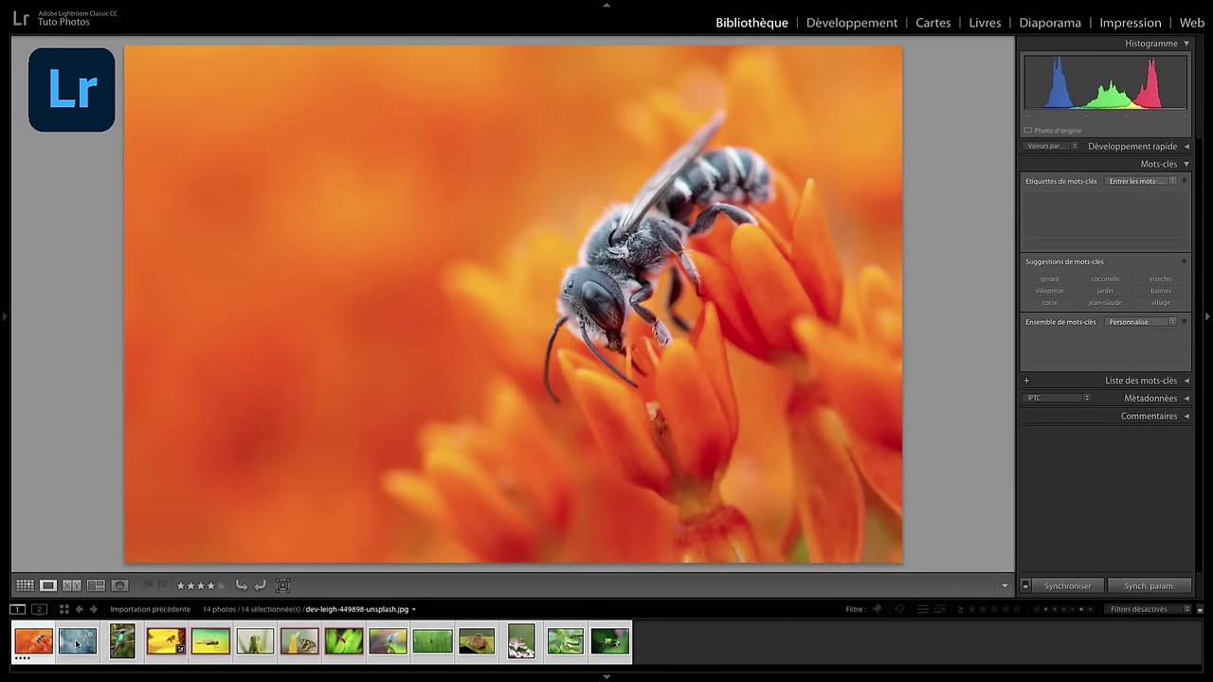
# Step: Rate the insect photos with stars, giving the bee on the yellow flower five, and switch to the Develop module
pyautogui.click(77, 645)
pyautogui.click(121, 642)
pyautogui.click(155, 643)
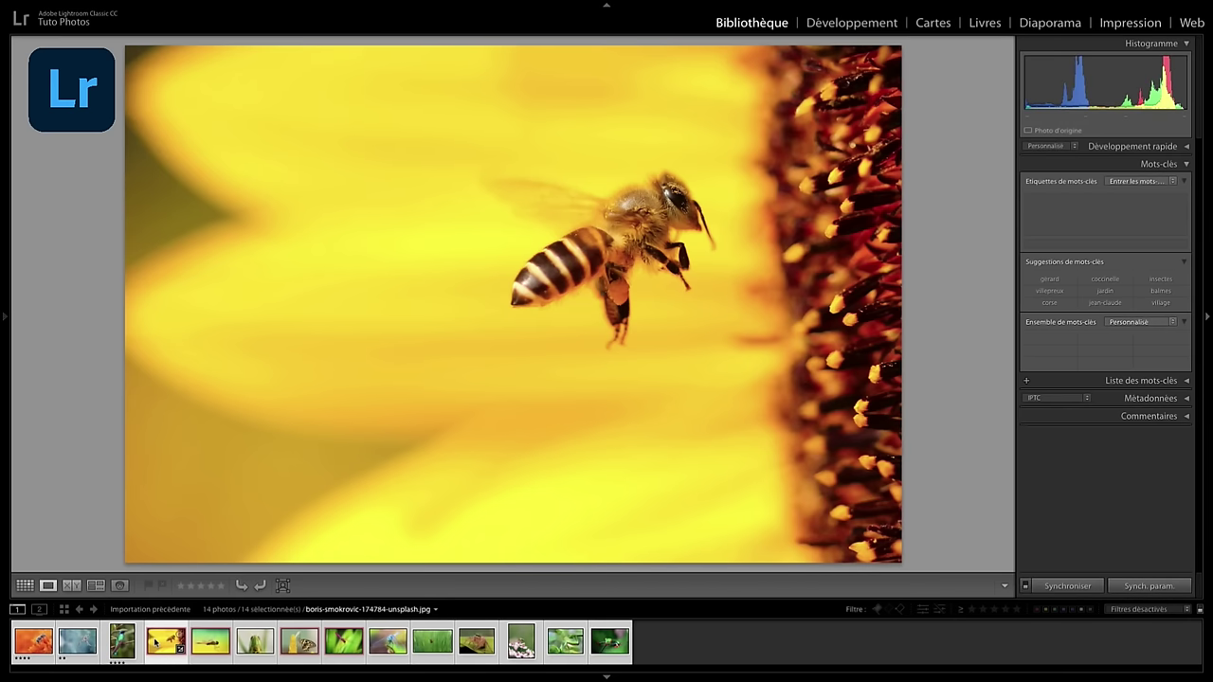
pyautogui.press('5')
pyautogui.press('1')
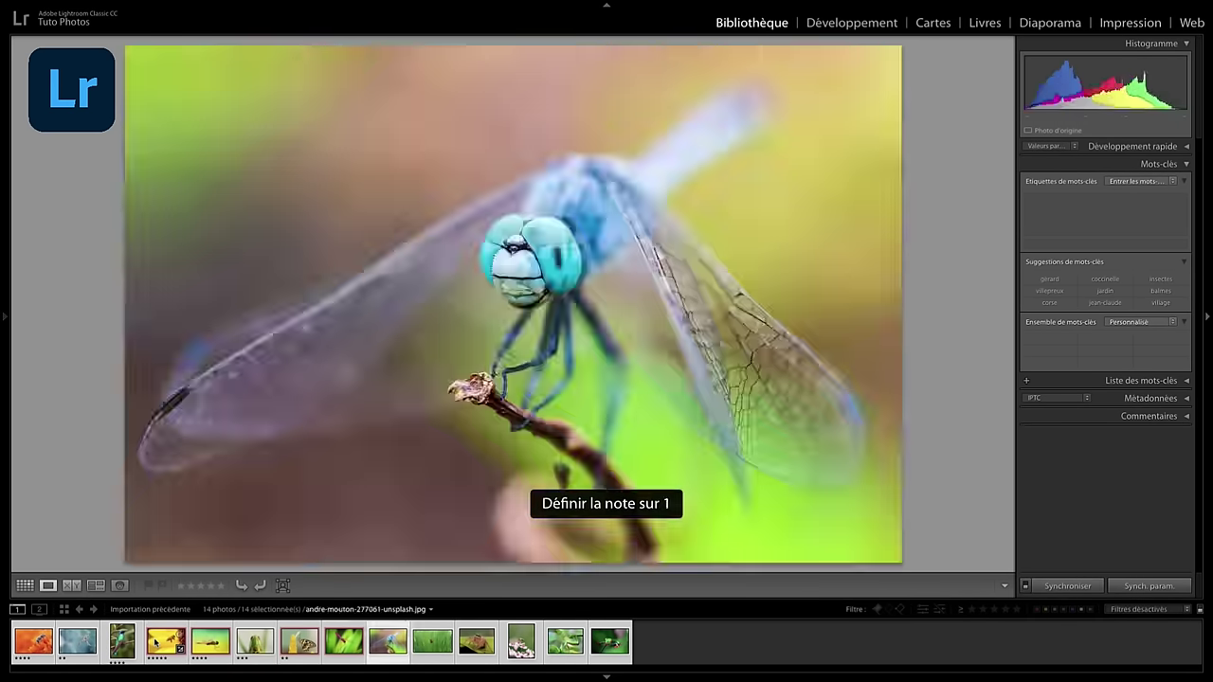
pyautogui.press('4')
pyautogui.press('3')
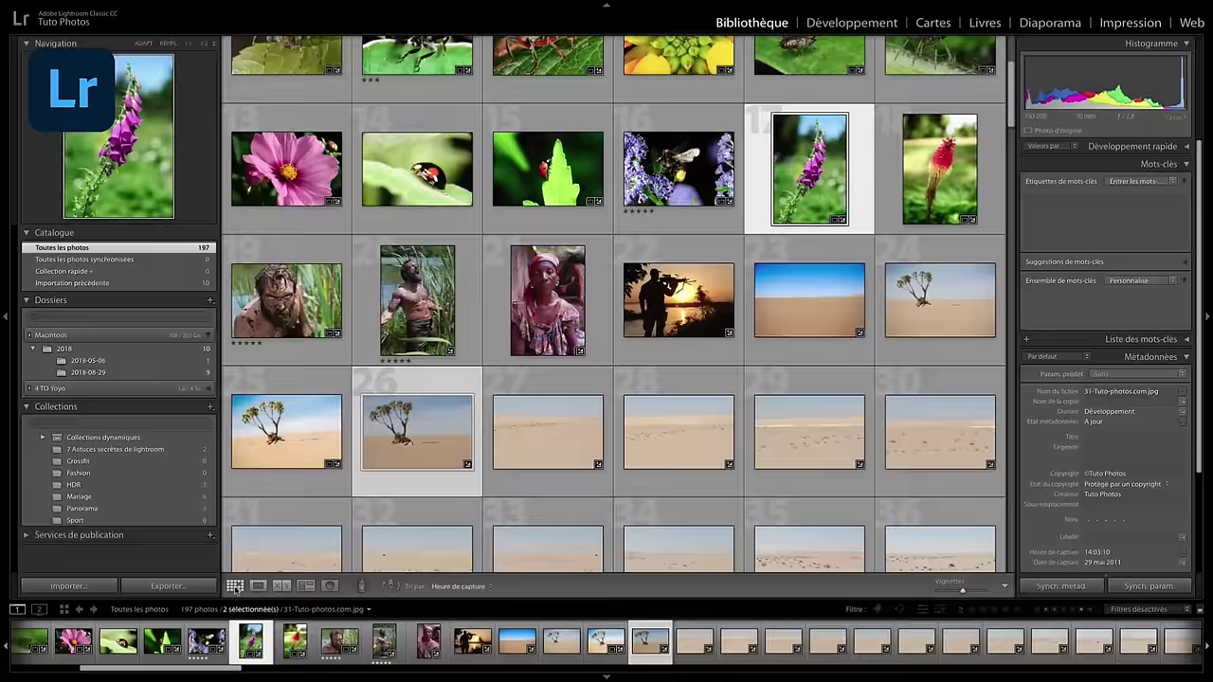
pyautogui.click(834, 25)
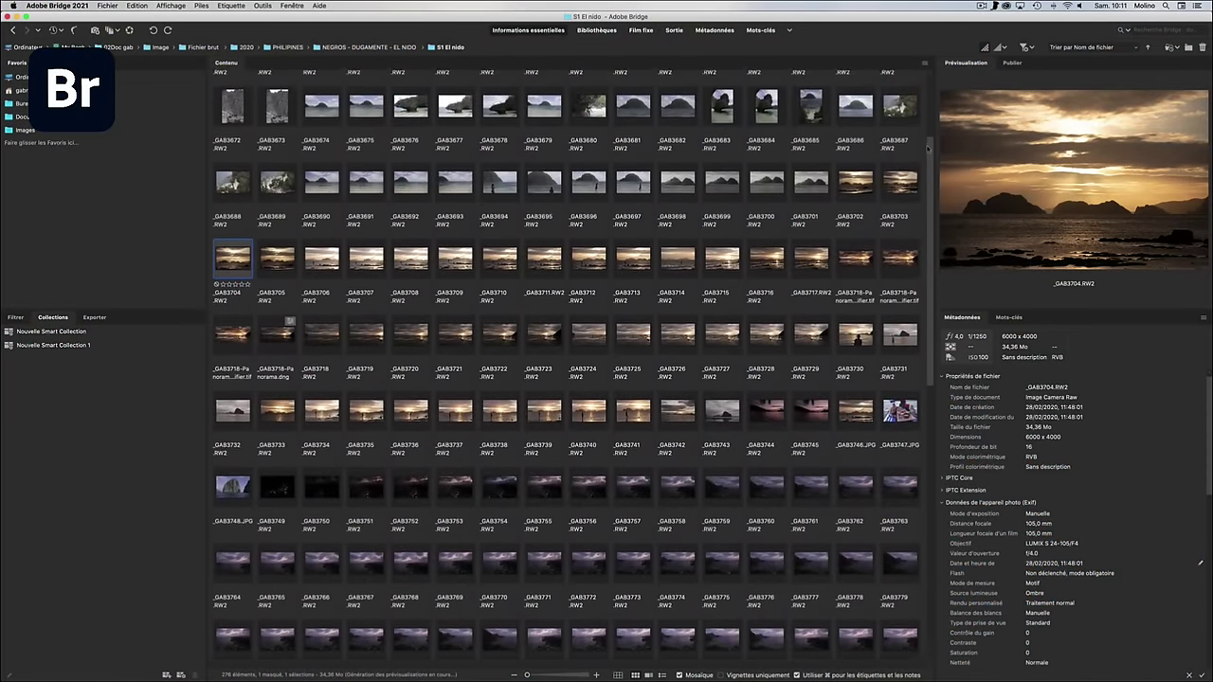
# Step: Switch to Adobe Bridge, look through the S1 El nido folder and show it in the Bibliothèques workspace
pyautogui.scroll(-5, 569, 360)
pyautogui.scroll(10, 568, 360)
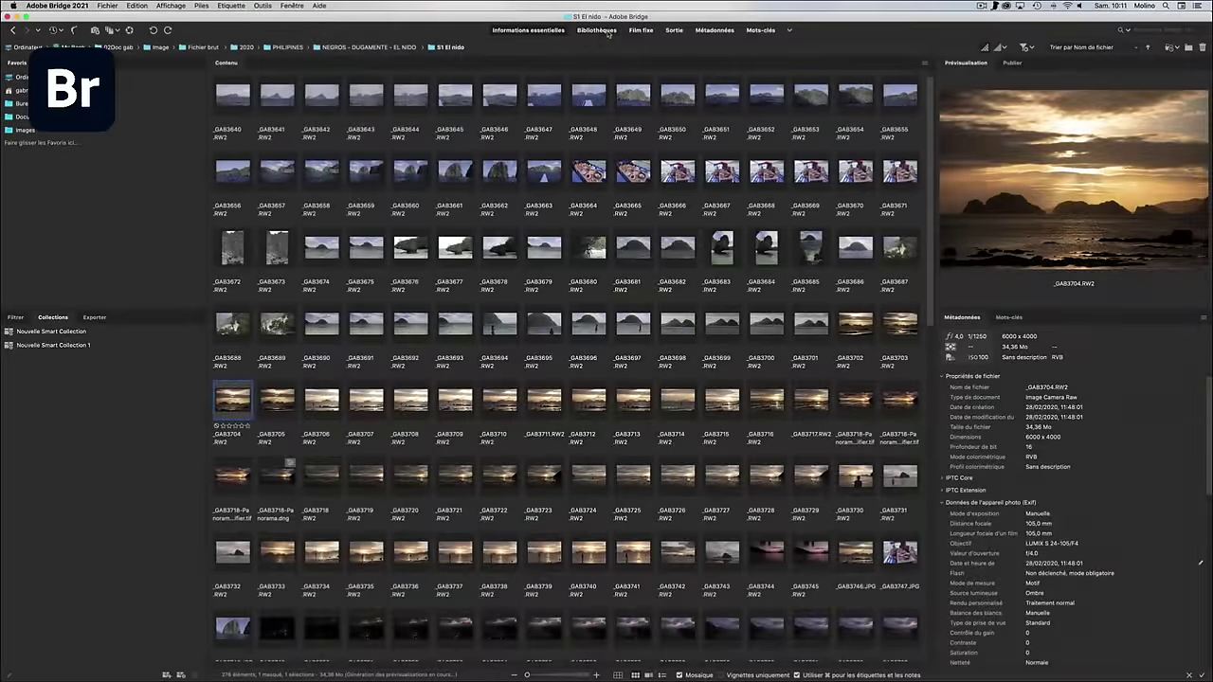
pyautogui.click(596, 29)
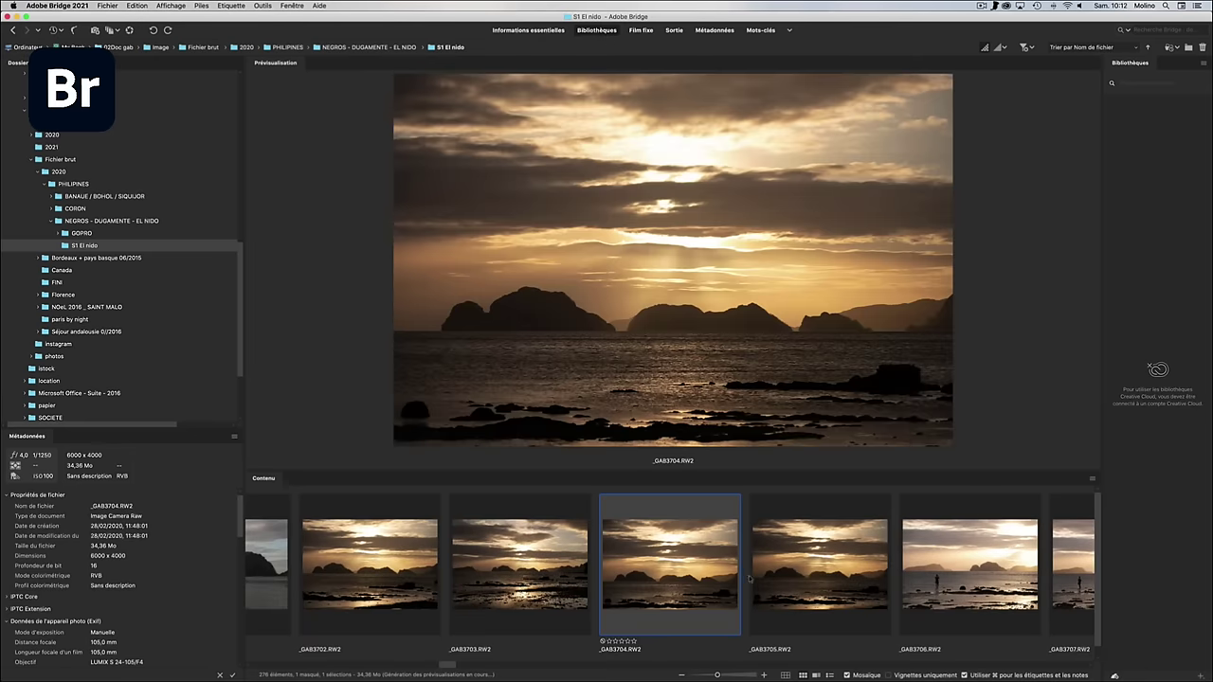
# Step: Examine the El nido sunset photos one by one in large preview, up to _GAB3718-Panorama-Modifier.tif
pyautogui.press('Left')
pyautogui.press('Left')
pyautogui.press('Left')
pyautogui.press('Left')
pyautogui.press('Right')
pyautogui.press('Right')
pyautogui.press('Right')
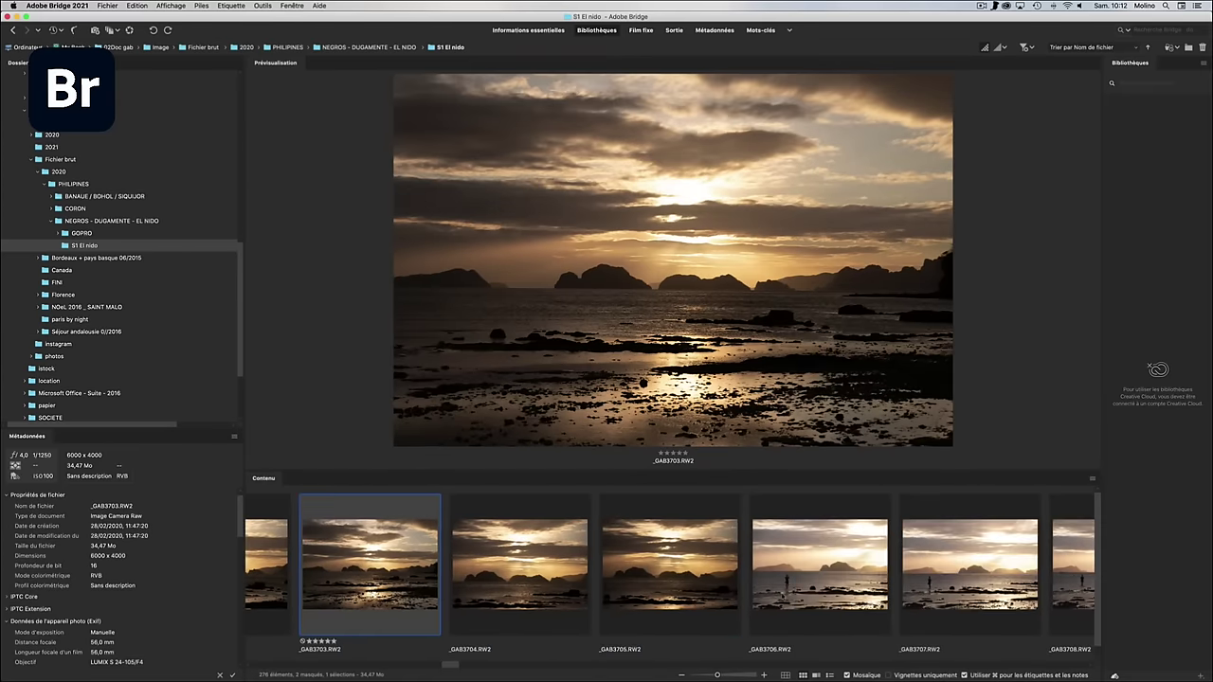
pyautogui.press('Right')
pyautogui.press('Right')
pyautogui.press('Right')
pyautogui.press('Right')
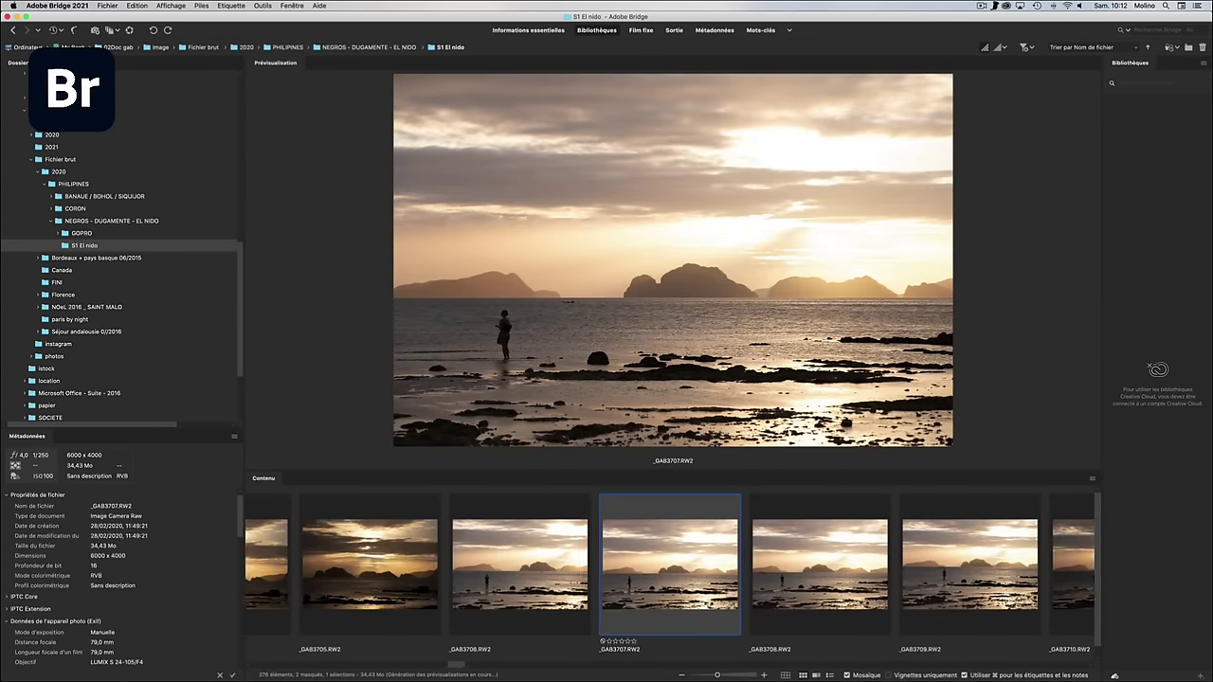
pyautogui.press('Right')
pyautogui.press('Right')
pyautogui.press('Right')
pyautogui.press('Right')
pyautogui.press('Right')
pyautogui.press('Right')
pyautogui.press('Right')
pyautogui.press('Right')
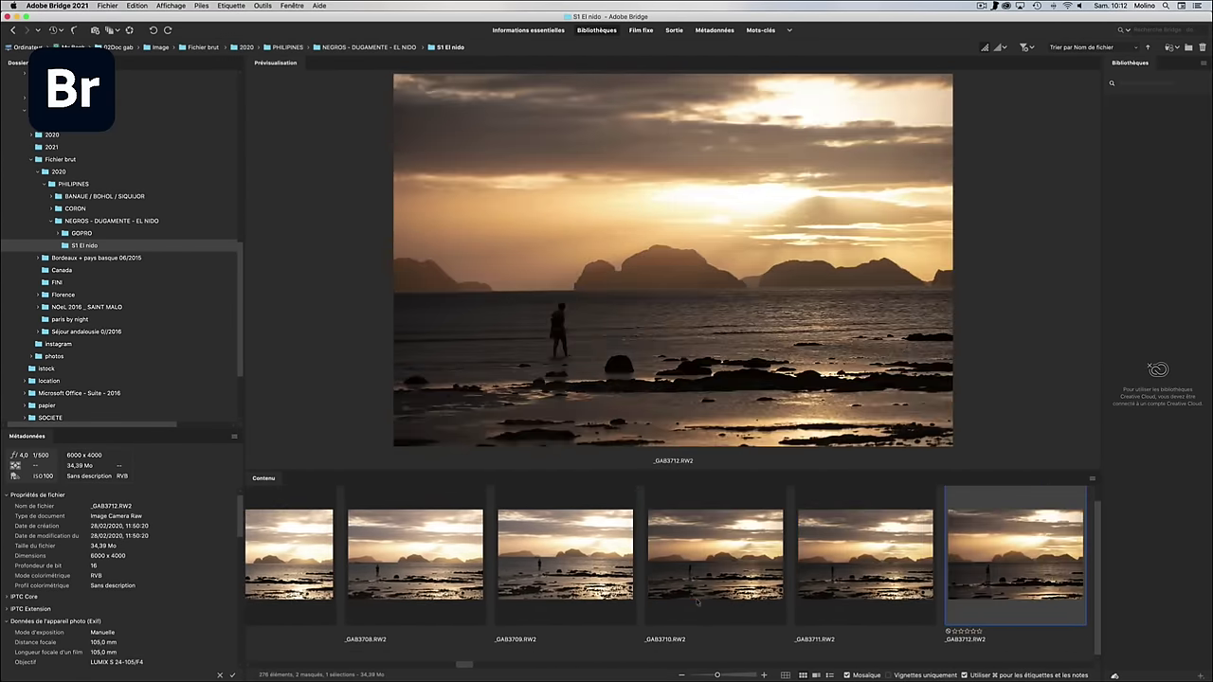
pyautogui.press('Right')
pyautogui.press('Right')
pyautogui.press('Right')
pyautogui.press('Right')
pyautogui.press('Right')
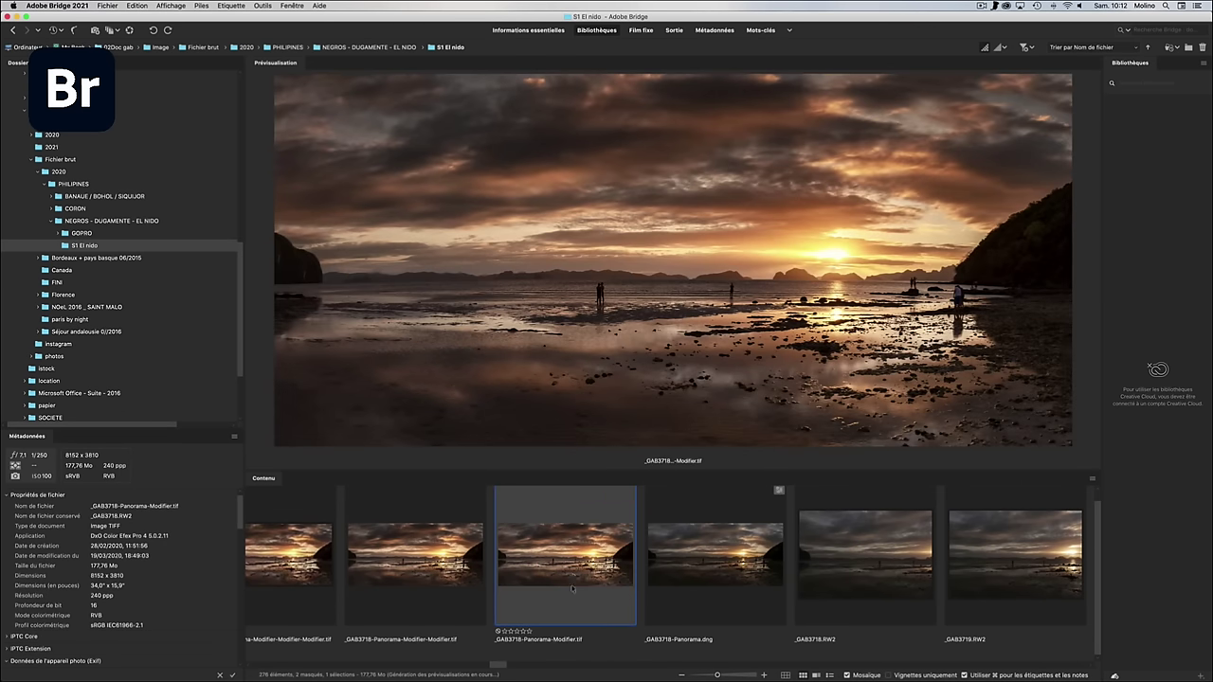
# Step: Give _GAB3718-Panorama-Modifier.tif five stars and sort the folder by descending dimensions in the Métadonnées workspace
pyautogui.press('super+3')
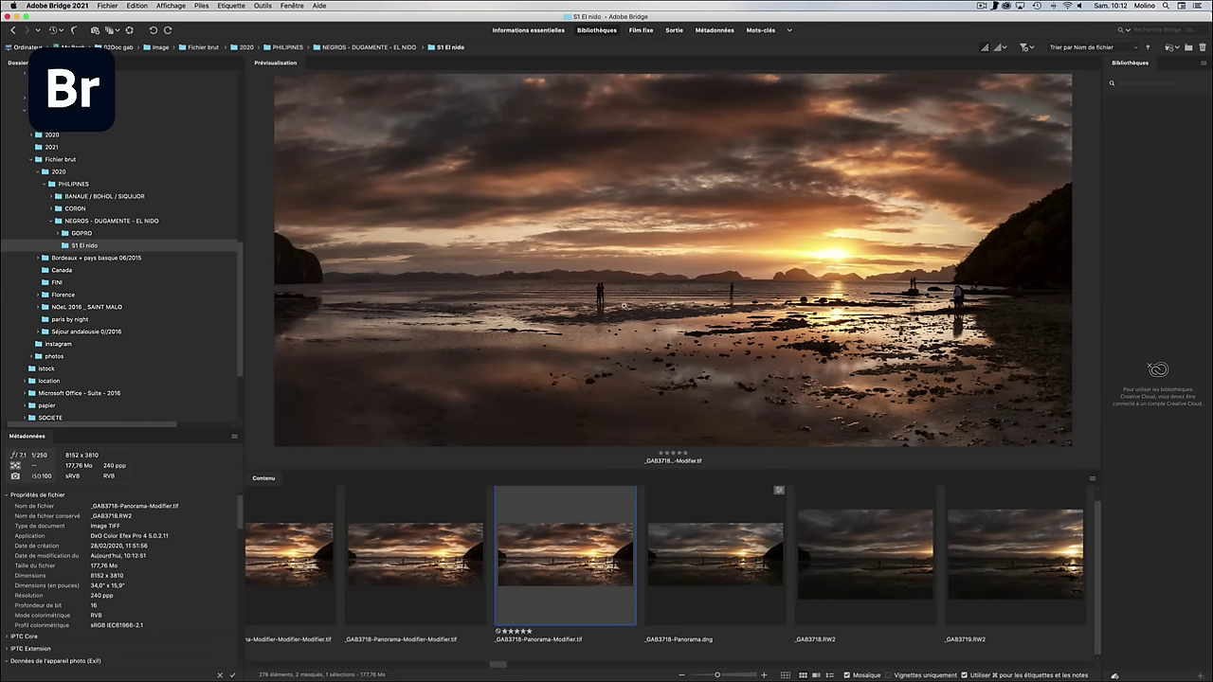
pyautogui.click(714, 31)
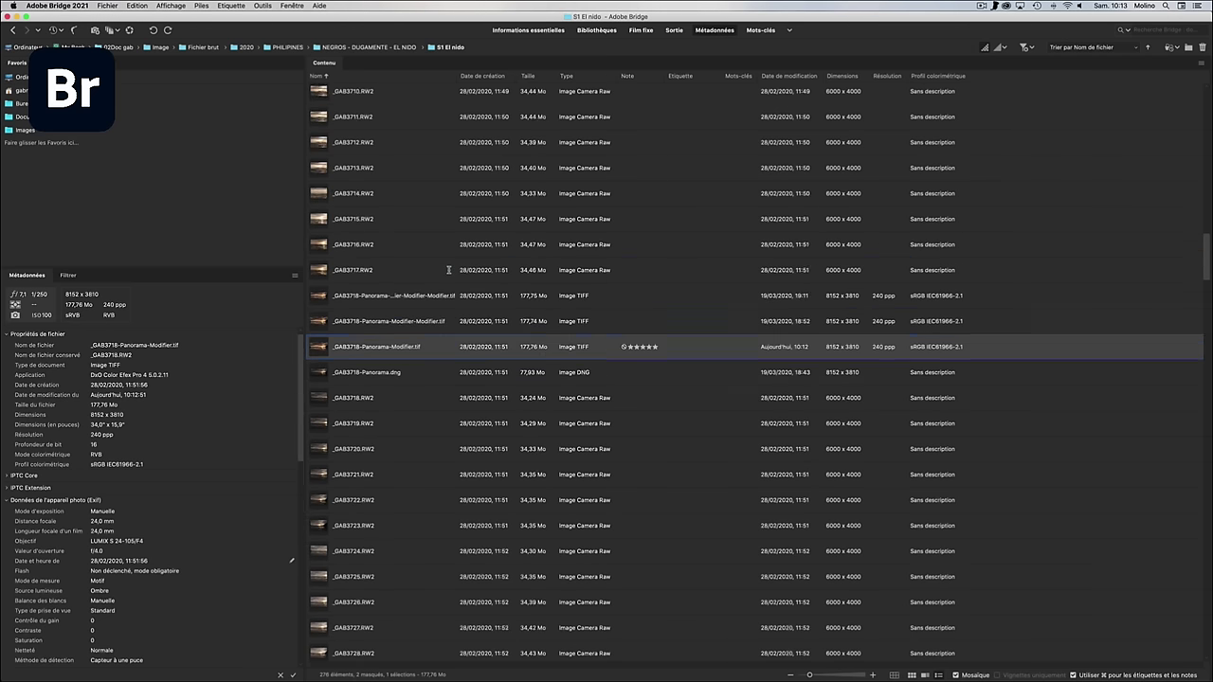
pyautogui.click(841, 76)
pyautogui.click(841, 76)
# Step: Select _GAB3829-Panorama-Modifier-Modifier.jpg and, in the Mots-clés workspace, give it the red Sélectionner label
pyautogui.click(532, 96)
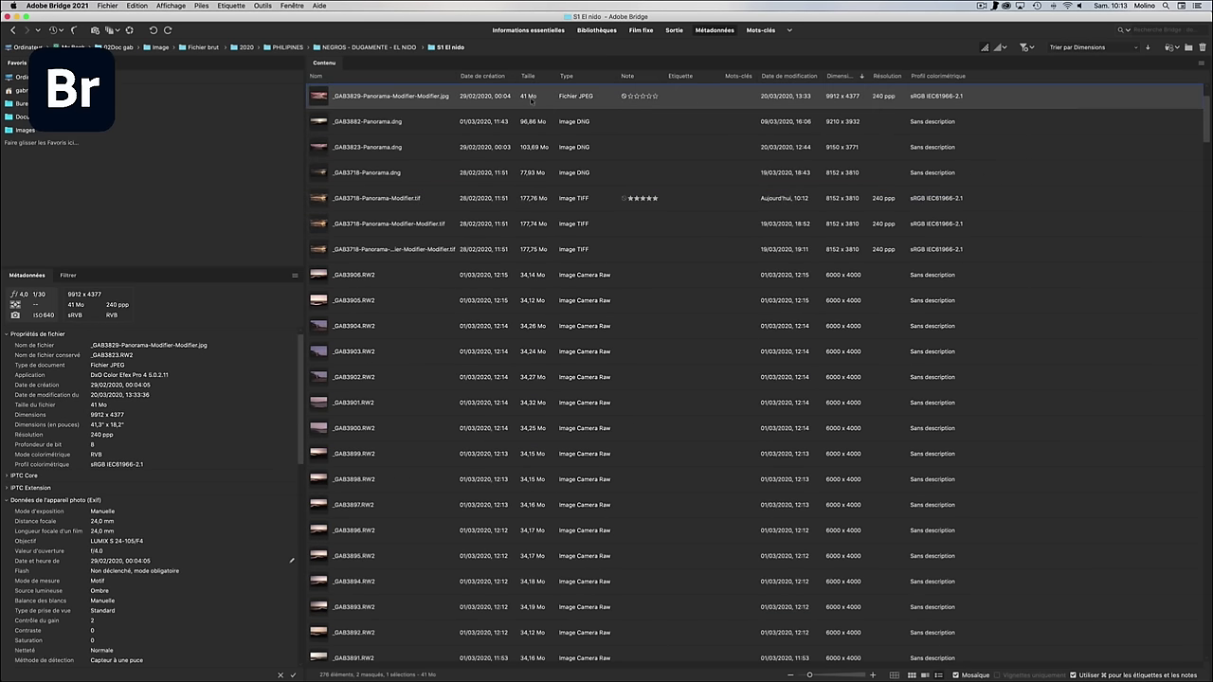
pyautogui.click(761, 30)
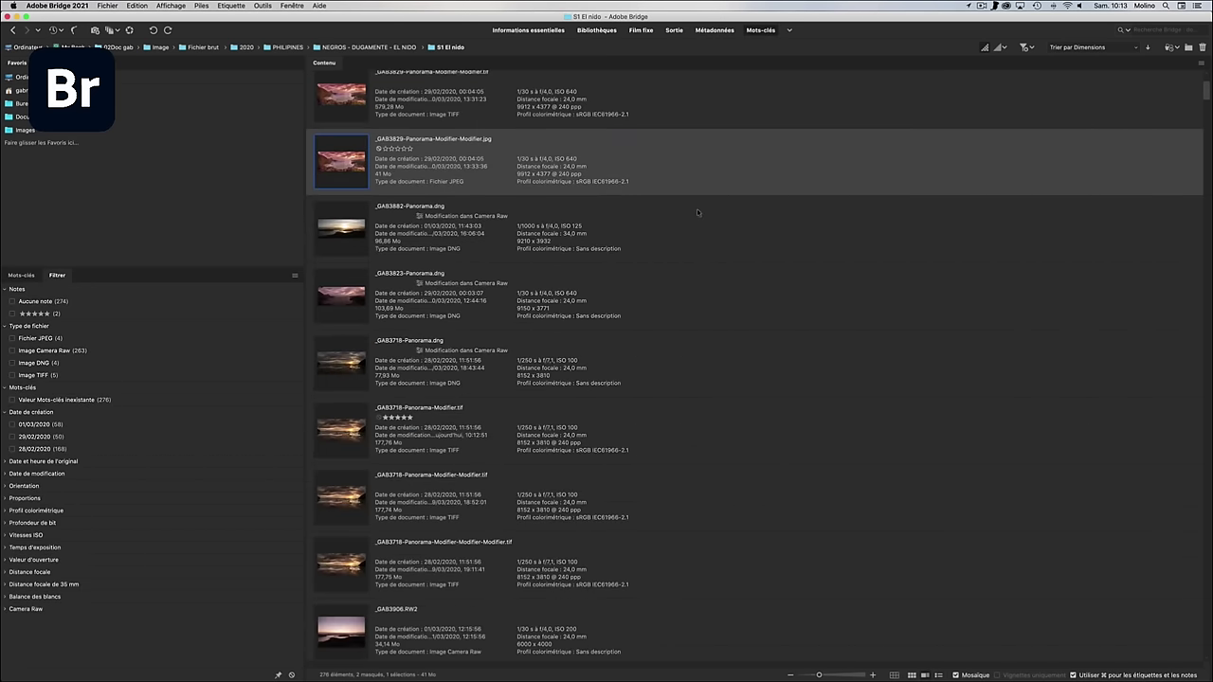
pyautogui.click(144, 5)
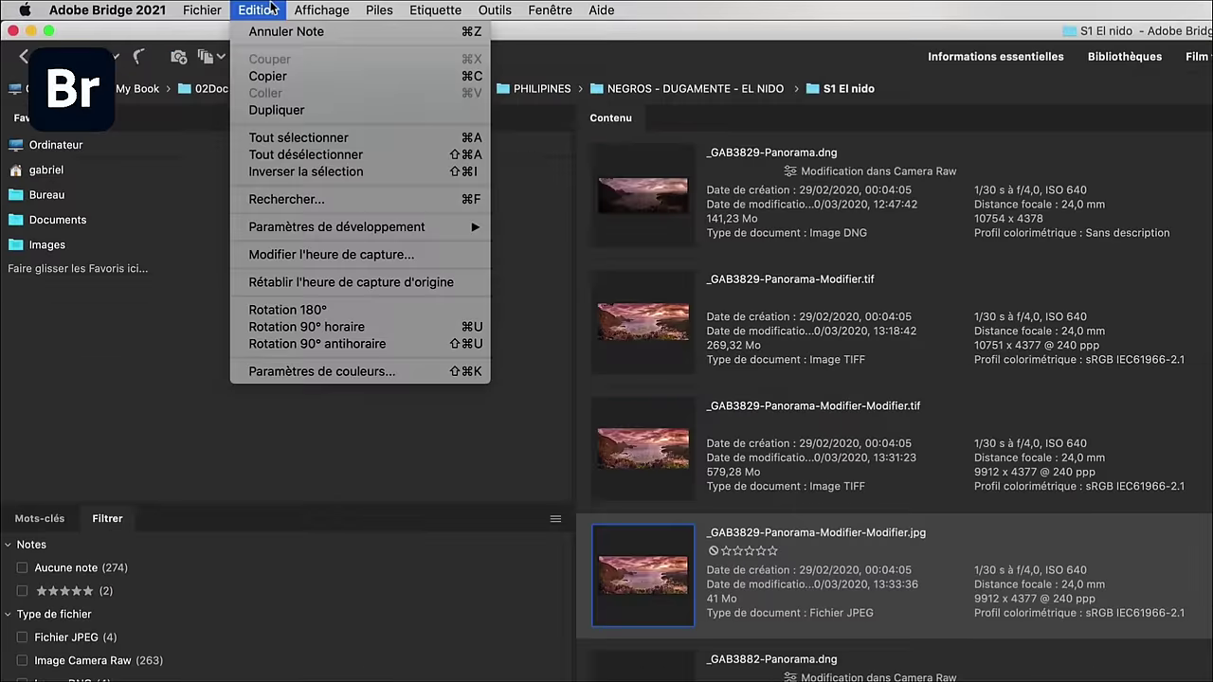
pyautogui.moveTo(423, 7)
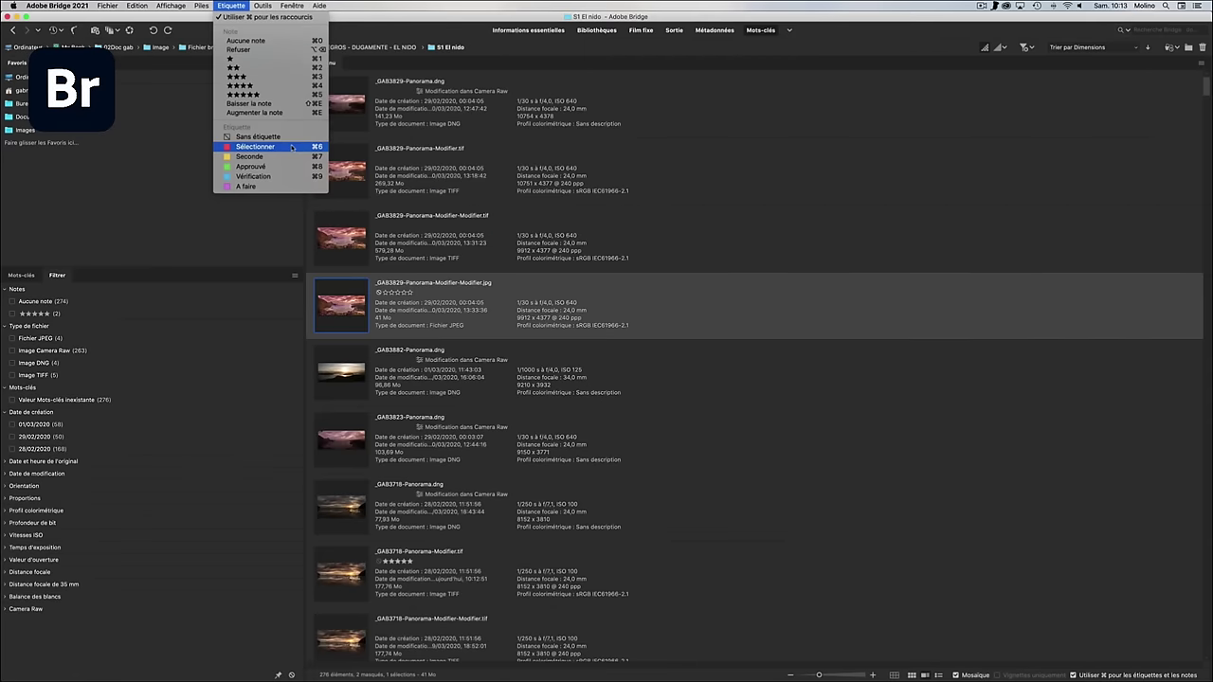
pyautogui.click(555, 277)
# Step: Return to the Informations essentielles workspace and look through the labelled photo's metadata down to the audio and video fields
pyautogui.click(537, 30)
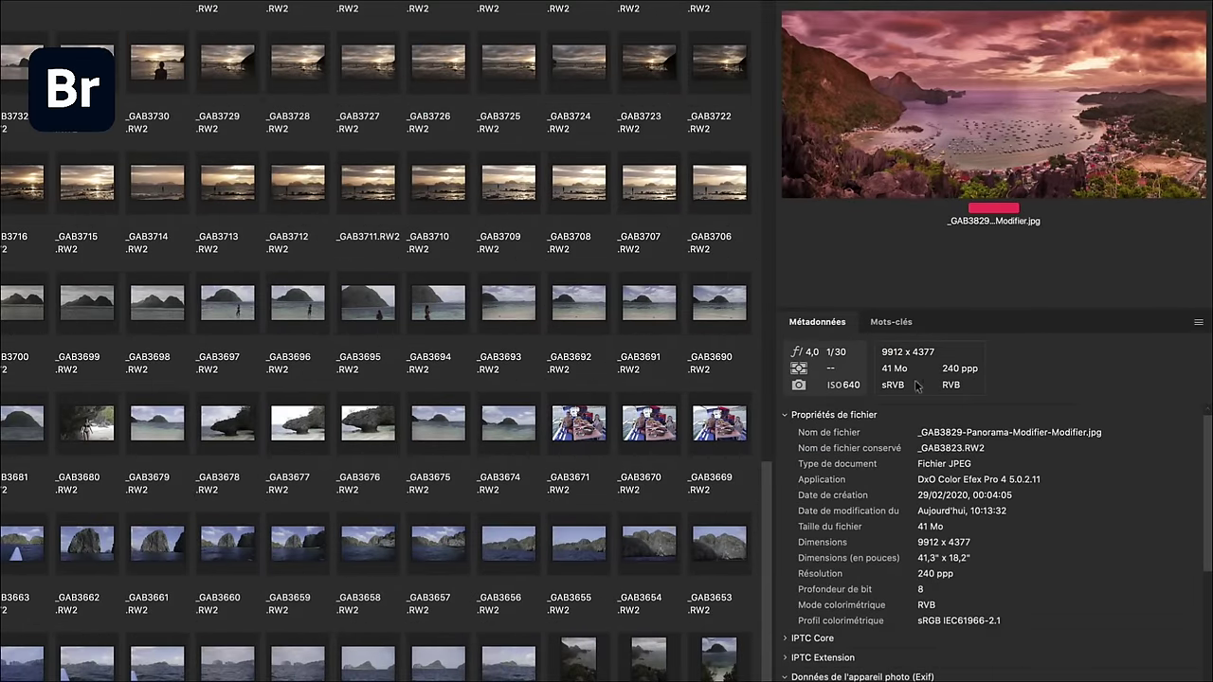
pyautogui.scroll(-5, 974, 526)
pyautogui.scroll(-5, 960, 572)
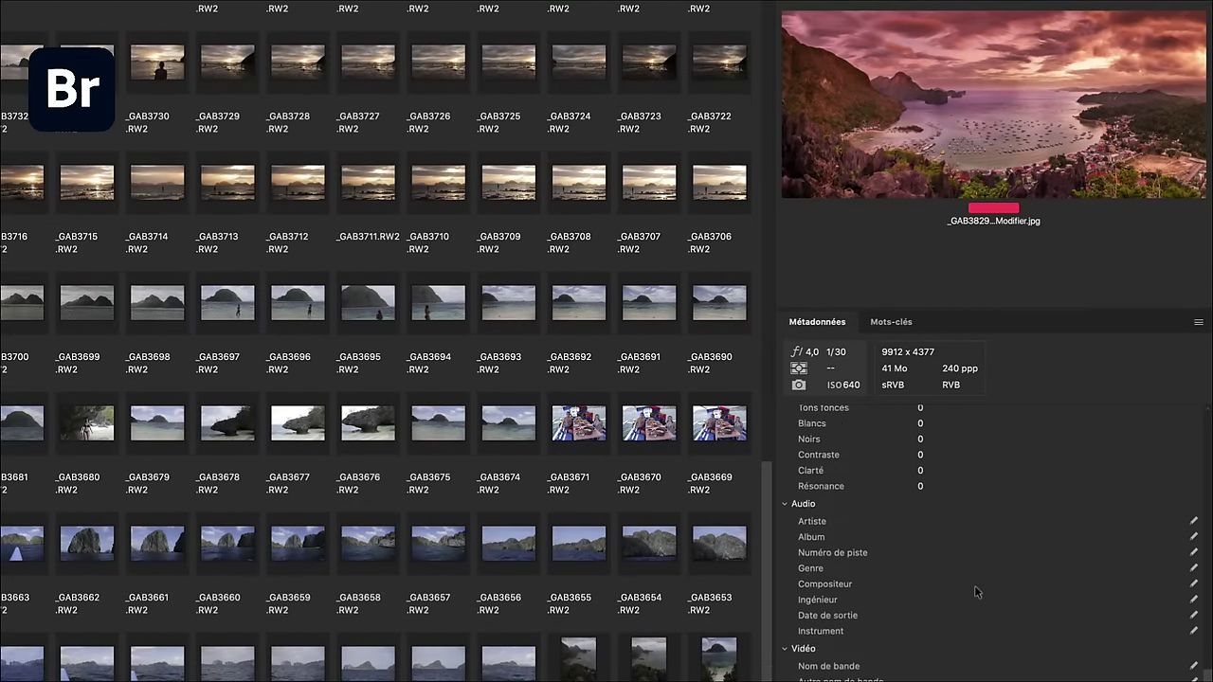
pyautogui.scroll(10, 971, 587)
# Step: Create the new top-level keyword "Voyage Philippne !" and assign it to the labelled panorama
pyautogui.click(891, 322)
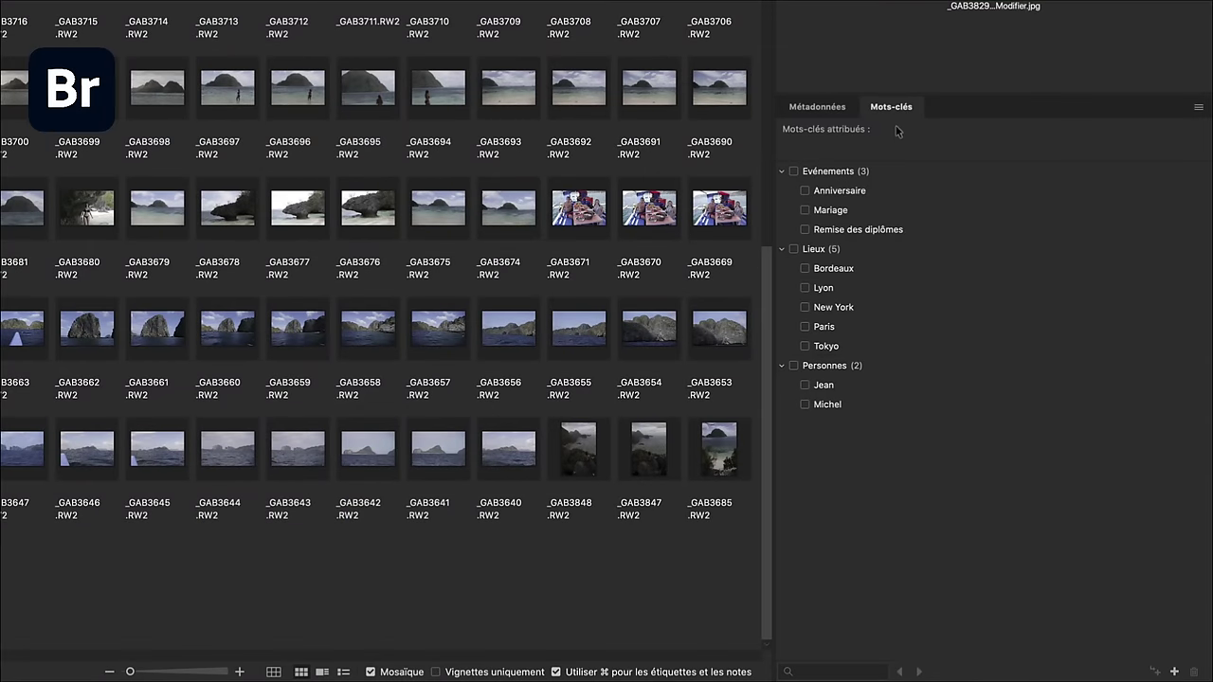
pyautogui.click(1175, 672)
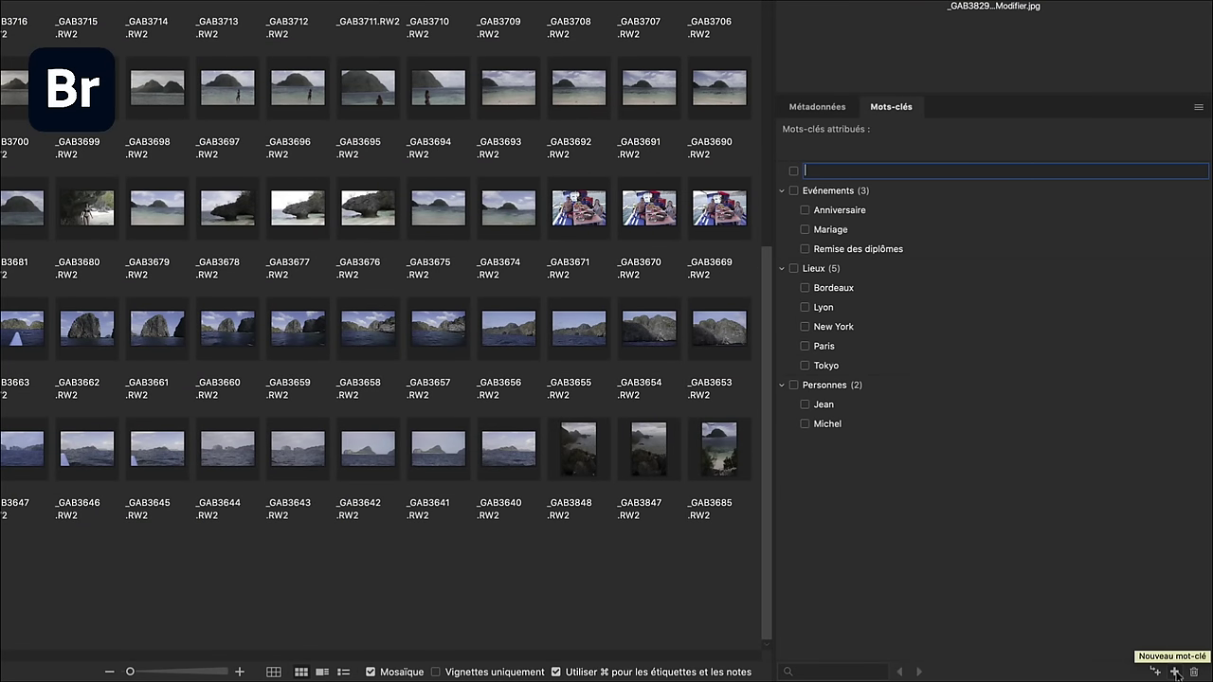
pyautogui.write('Voyage Philippine')
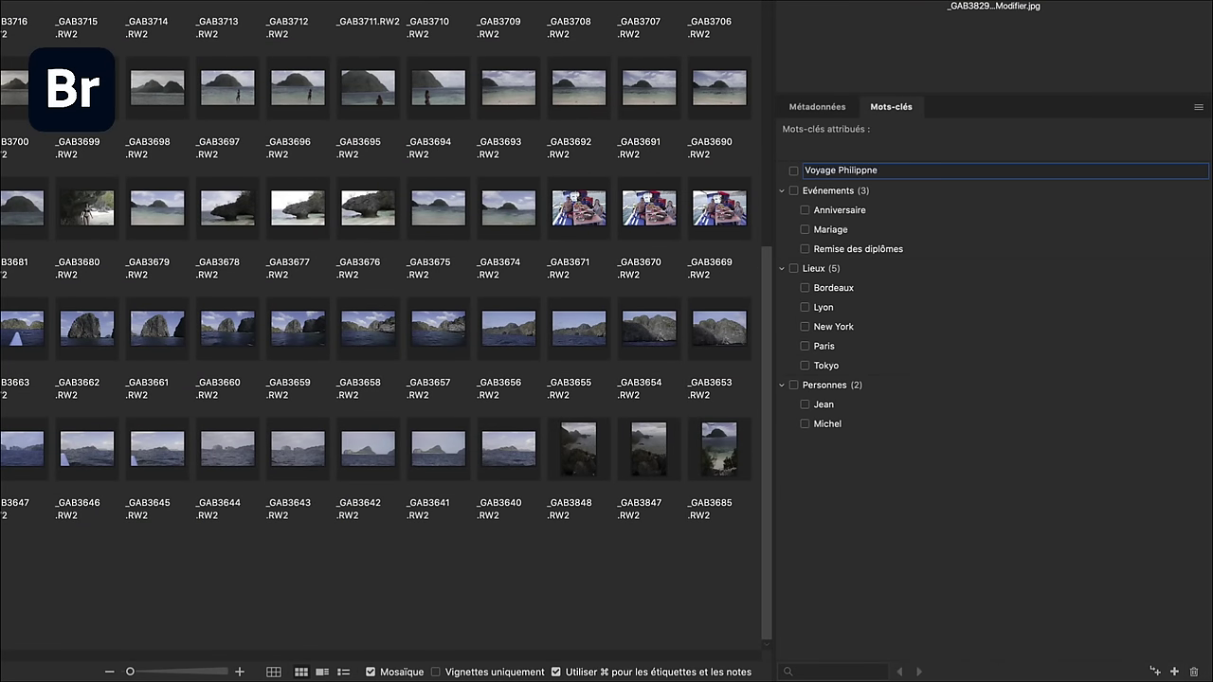
pyautogui.write('s')
pyautogui.press('Return')
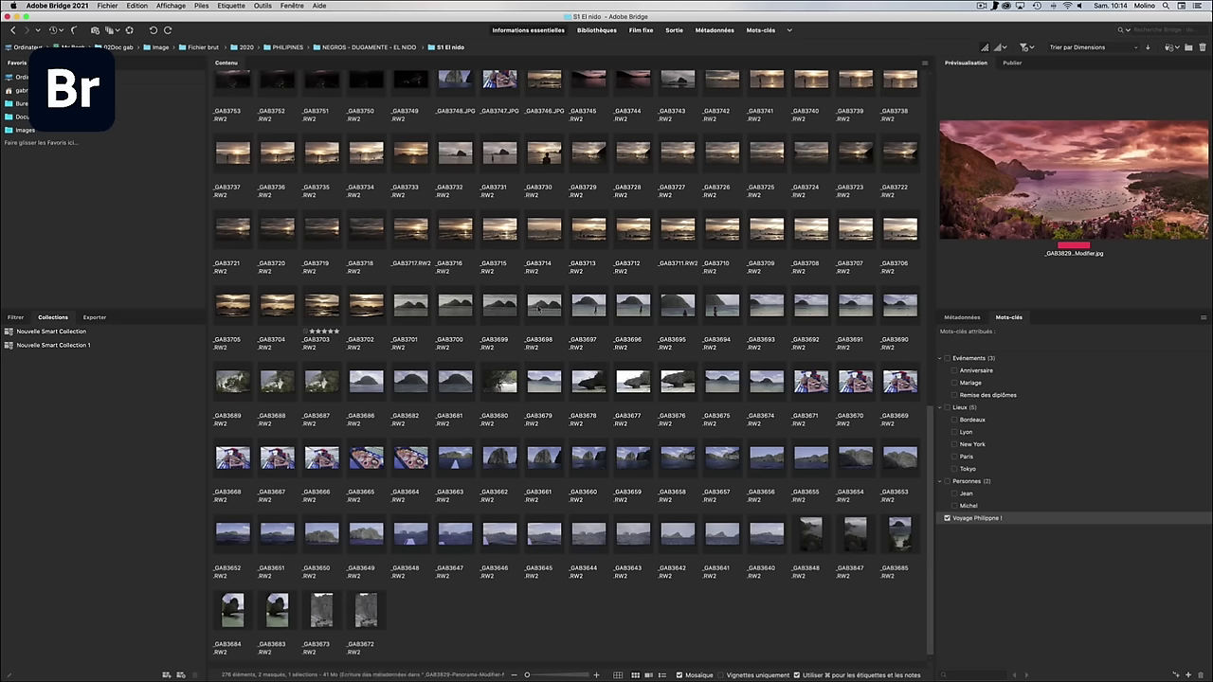
pyautogui.click(107, 6)
pyautogui.moveTo(164, 214)
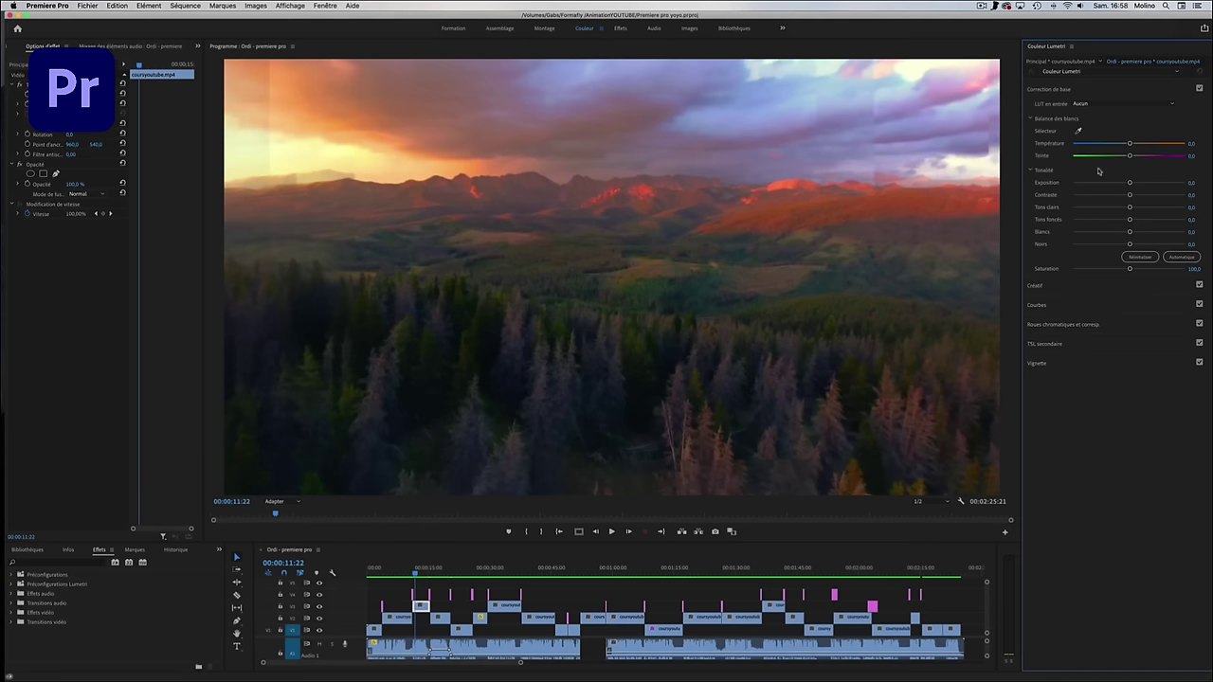
# Step: Switch to Premiere Pro, raise the forest clip's contrast in Lumetri and change the interpolation of the adjustment layer's Rotation keyframe
pyautogui.moveTo(1129, 197); pyautogui.dragTo(1151, 196)
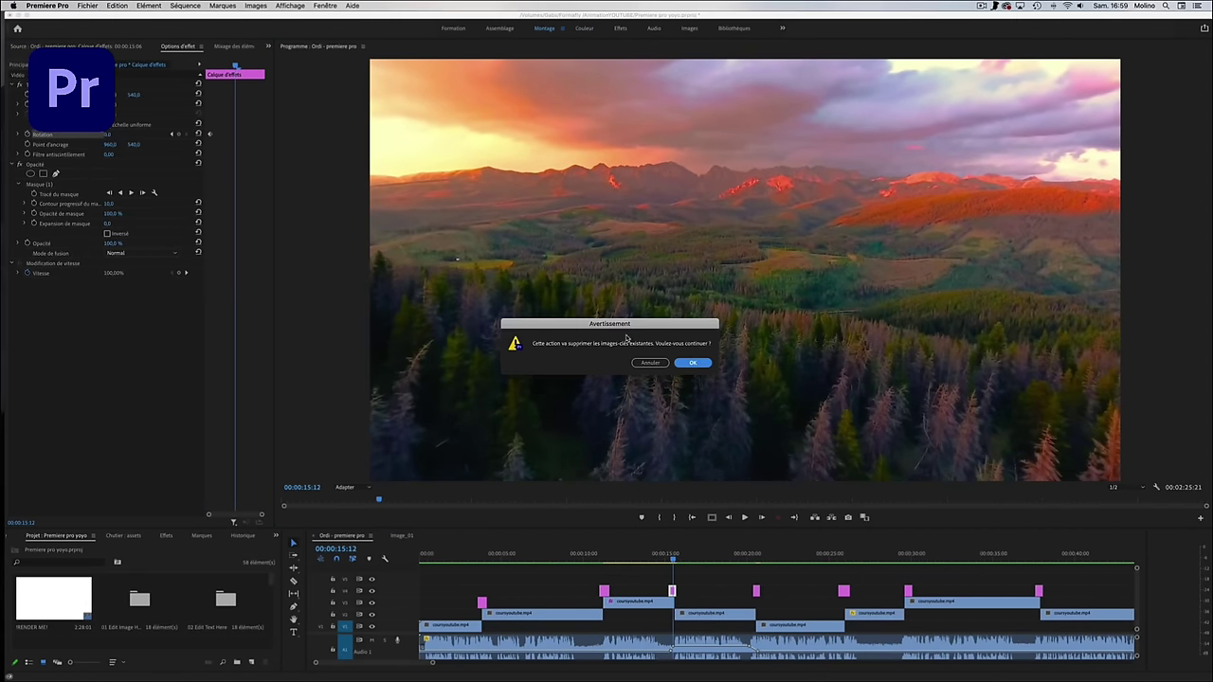
pyautogui.rightClick(220, 134)
pyautogui.click(240, 223)
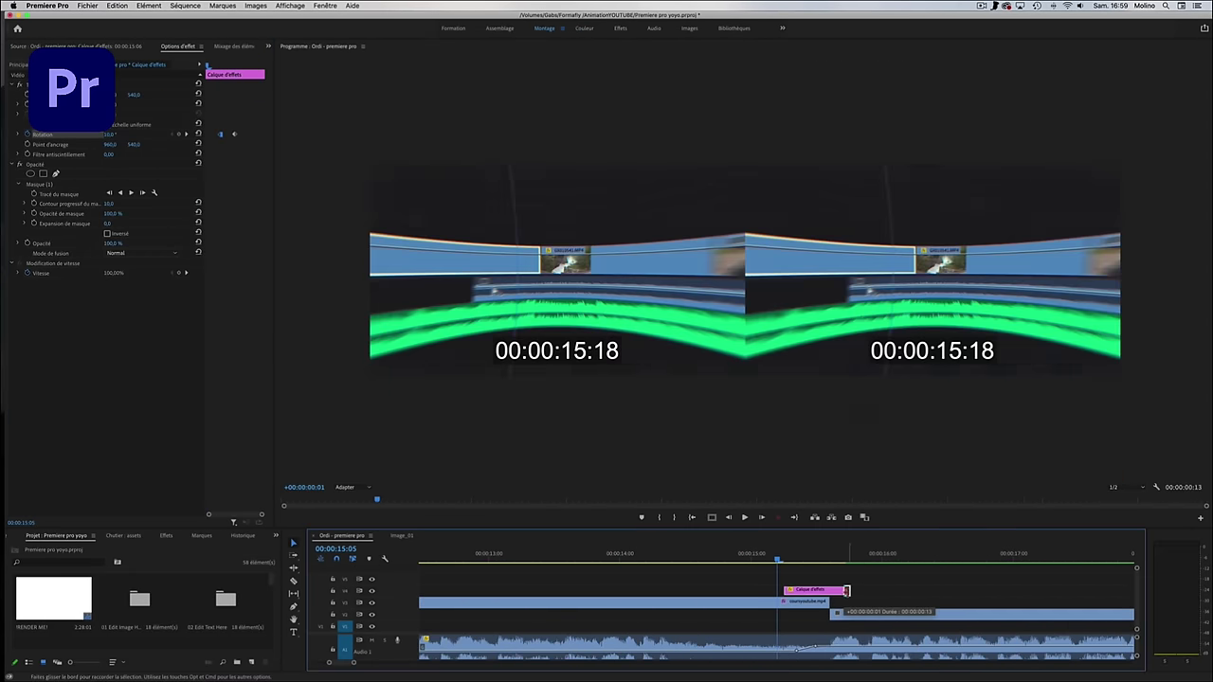
# Step: View the bird clip in the Couleur workspace and give a clip further along the timeline the Mangue label
pyautogui.click(662, 628)
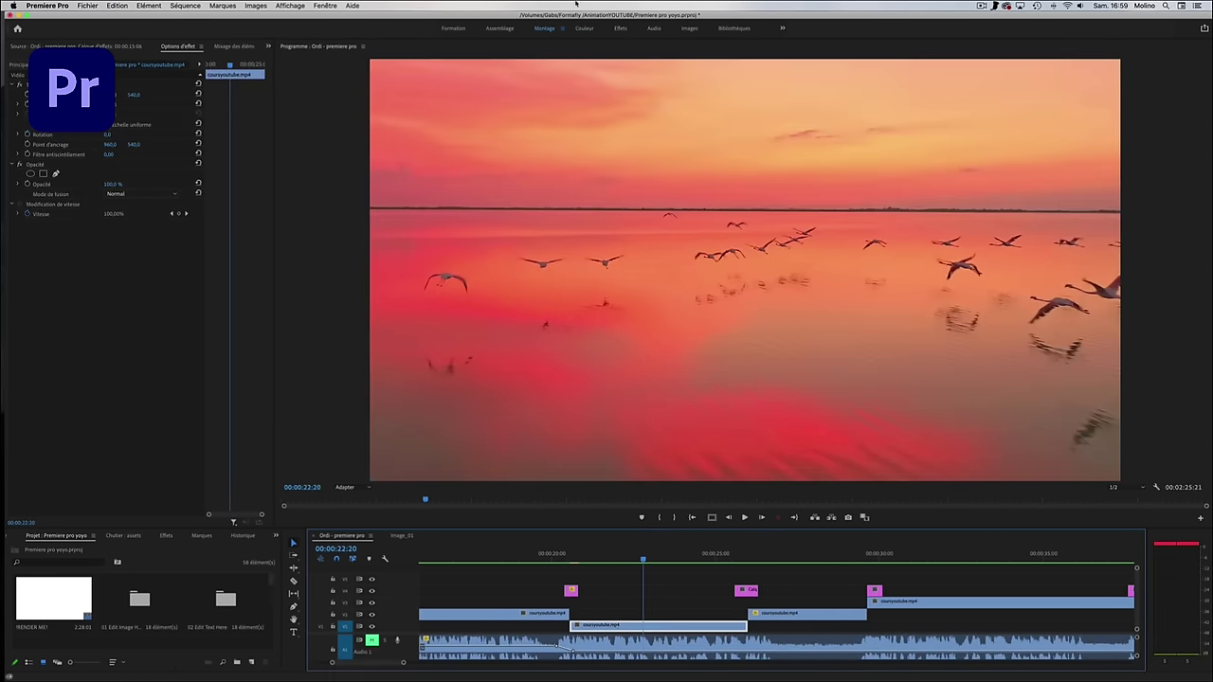
pyautogui.click(584, 28)
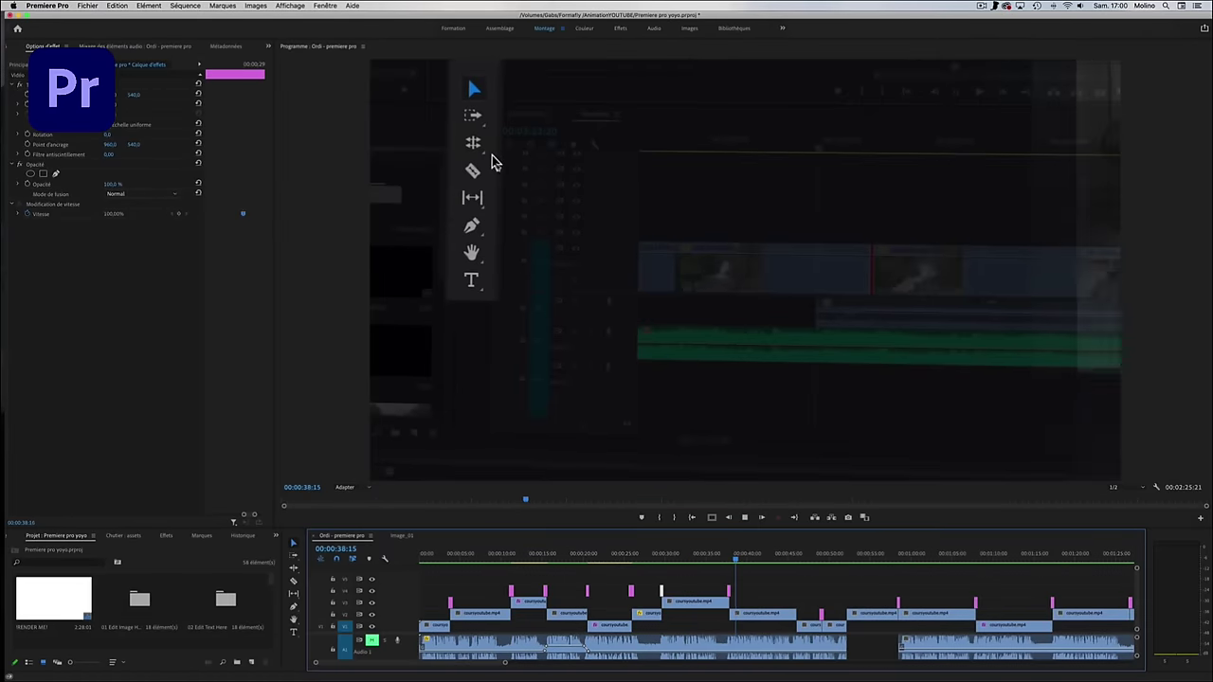
pyautogui.click(800, 557)
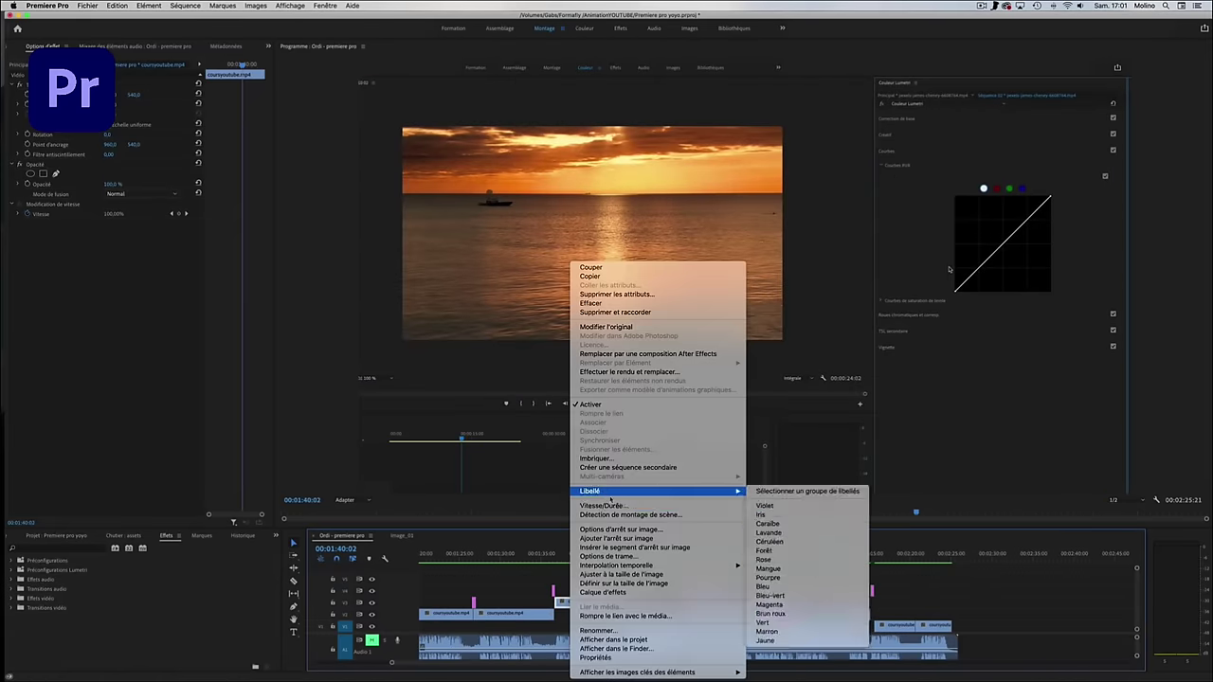
pyautogui.click(769, 568)
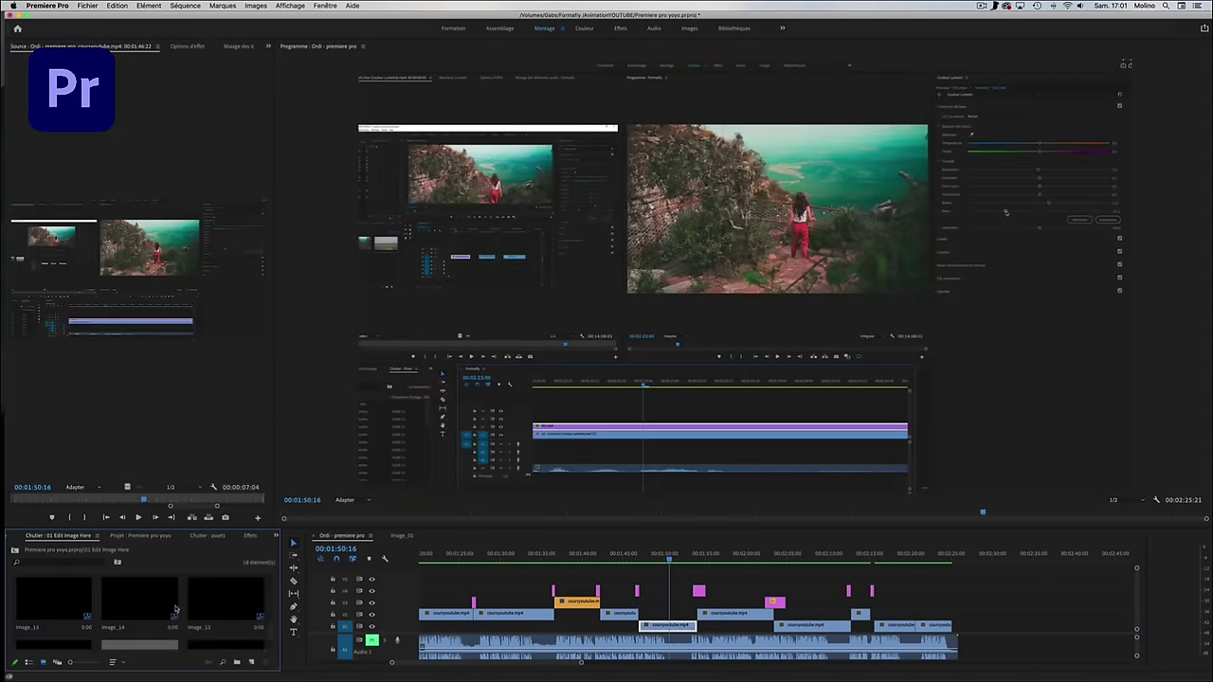
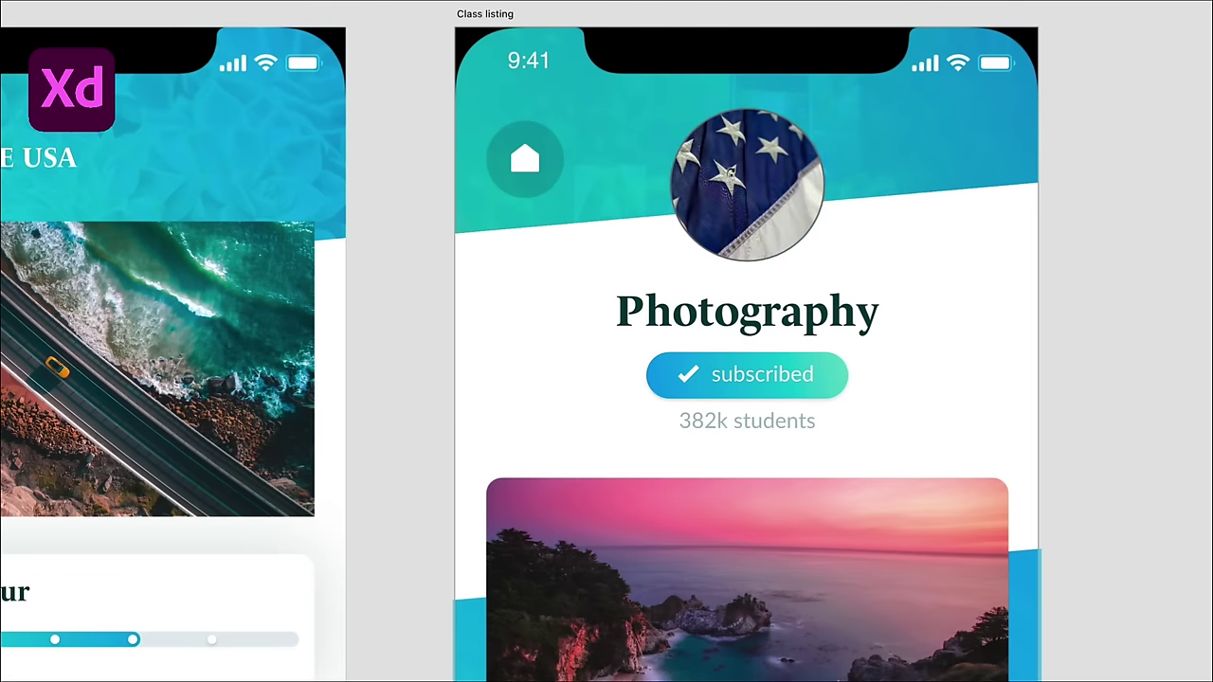
# Step: Switch to Adobe XD and shorten the title of the second card on the Class listing artboard to "Astrophotography"
pyautogui.click(741, 363)
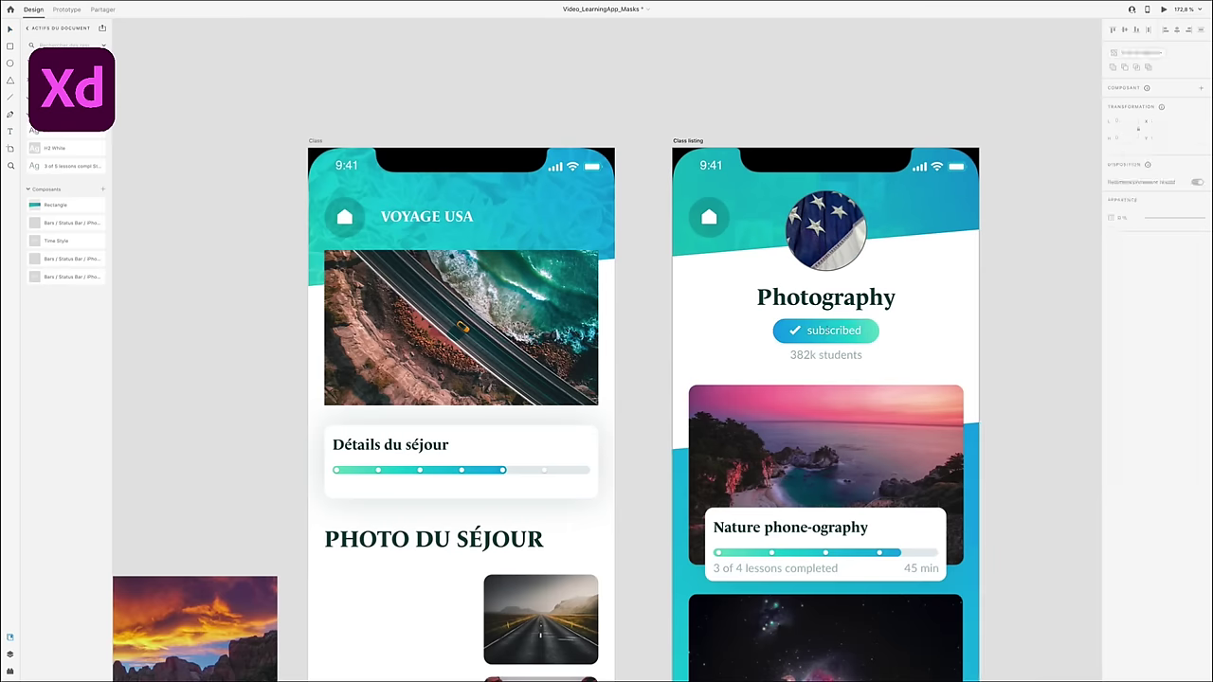
pyautogui.click(717, 438)
pyautogui.scroll(-3, 717, 437)
pyautogui.hscroll(4, 717, 438)
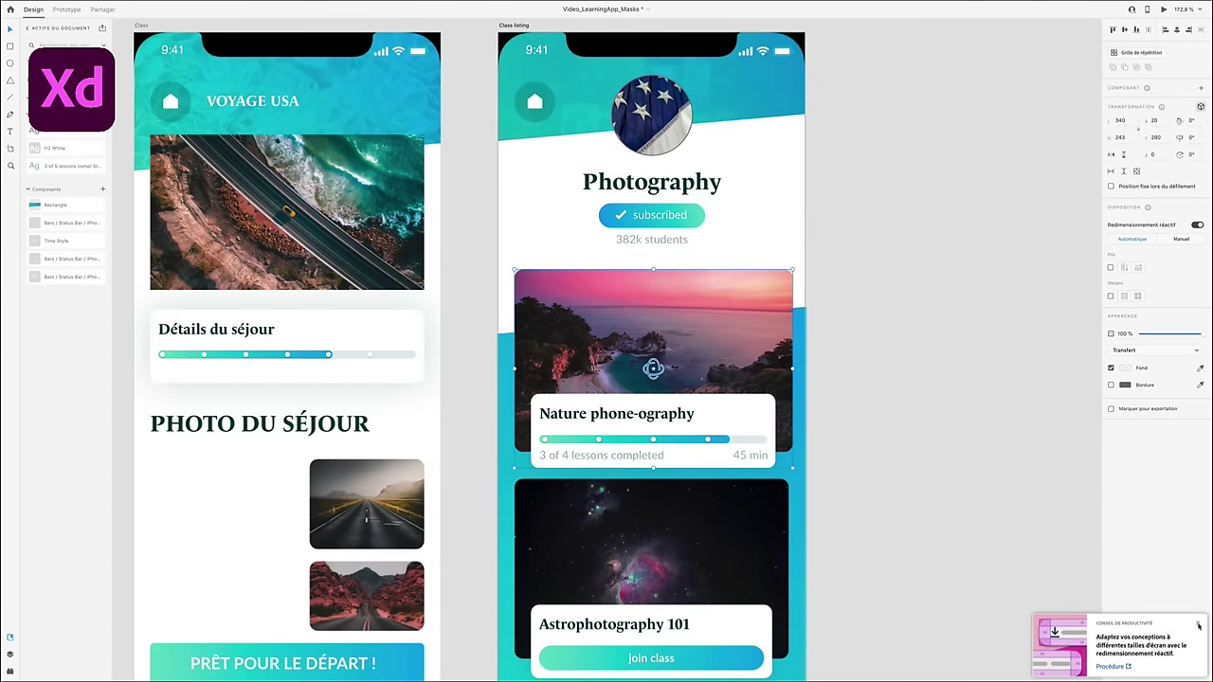
pyautogui.scroll(-3, 663, 507)
pyautogui.hscroll(-1, 663, 507)
pyautogui.click(664, 507)
pyautogui.doubleClick(663, 492)
pyautogui.press('BackSpace')
pyautogui.press('BackSpace')
pyautogui.press('BackSpace')
pyautogui.press('BackSpace')
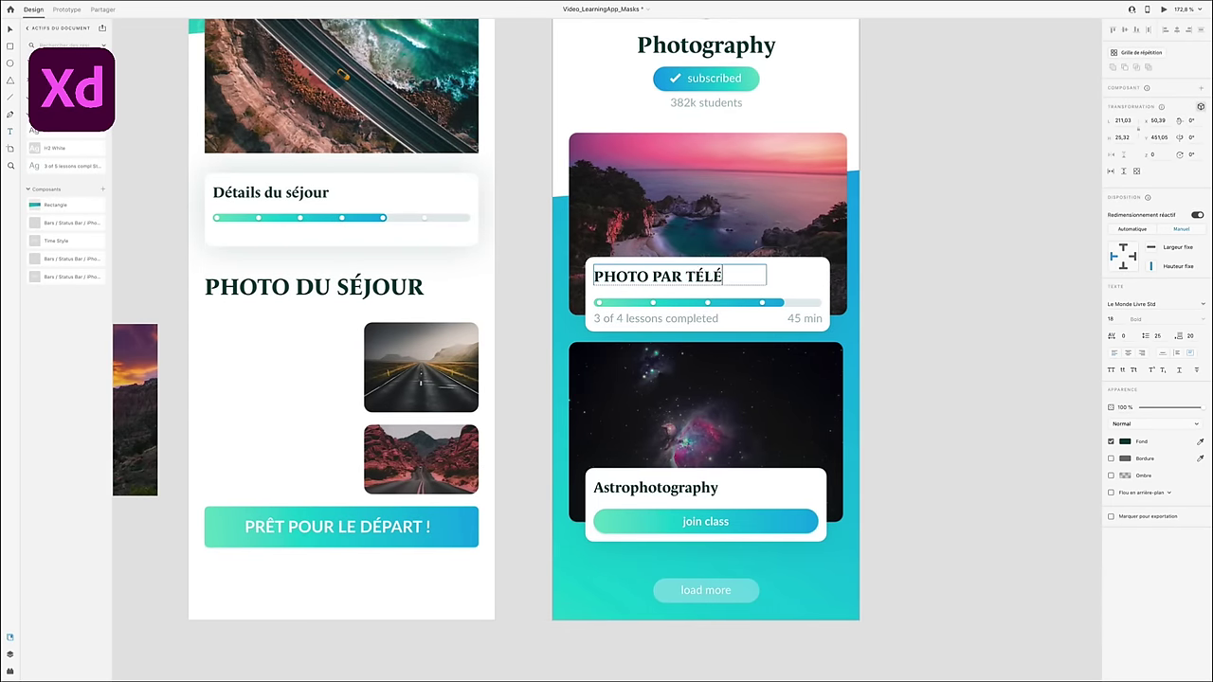
# Step: Widen the text box of the PHOTO PAR TÉLÉPHONE title and replace the "load more" button text with "CHARGER PLUS"
pyautogui.moveTo(765, 275); pyautogui.dragTo(779, 276)
pyautogui.doubleClick(706, 589)
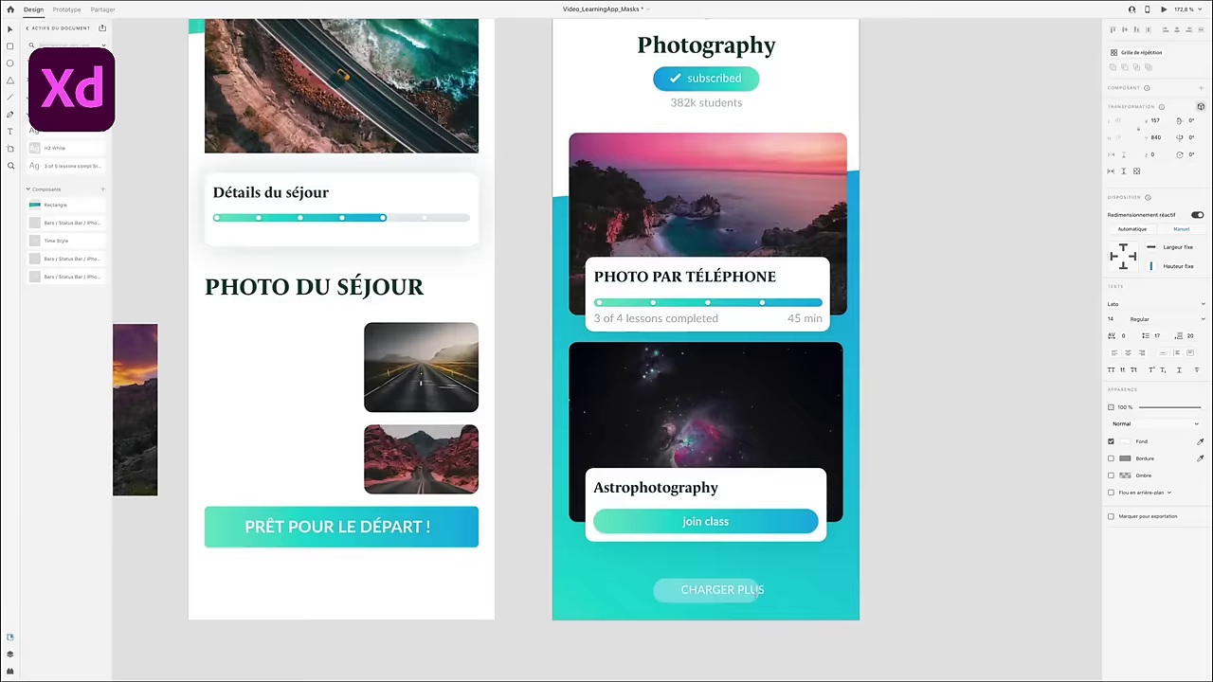
pyautogui.press('Escape')
pyautogui.click(699, 433)
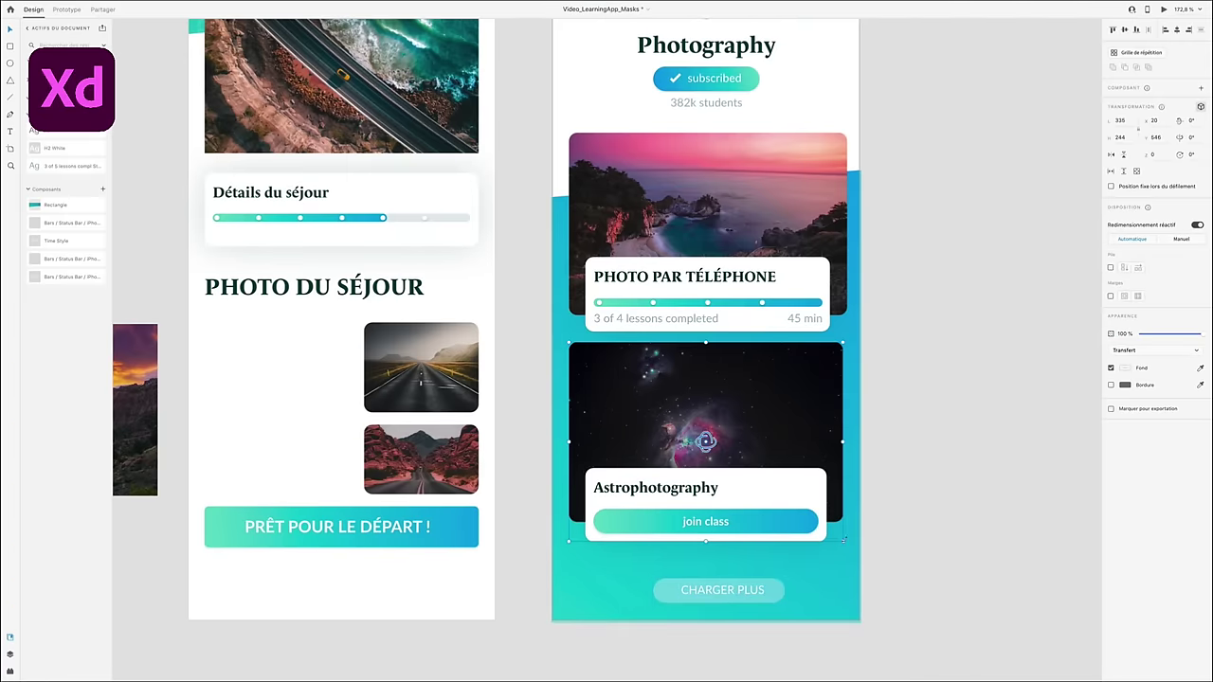
pyautogui.click(1080, 294)
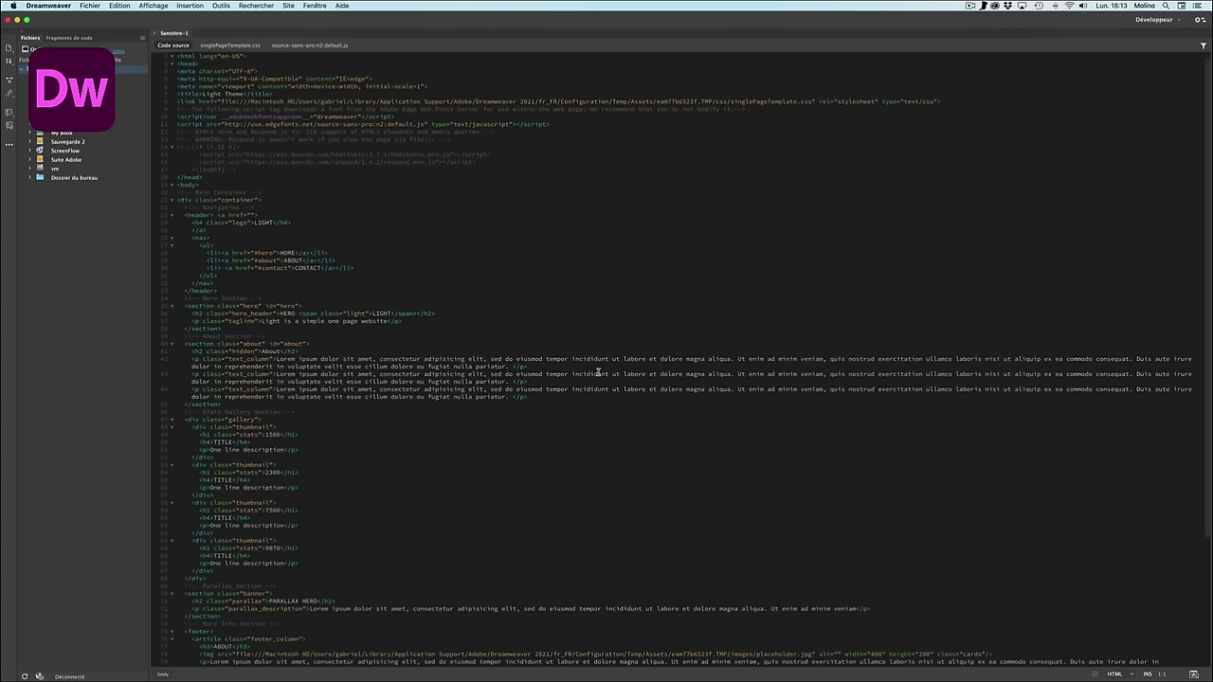
# Step: Switch to Dreamweaver and create a new page from a grid starter template in the Mises en page standard folder
pyautogui.click(90, 6)
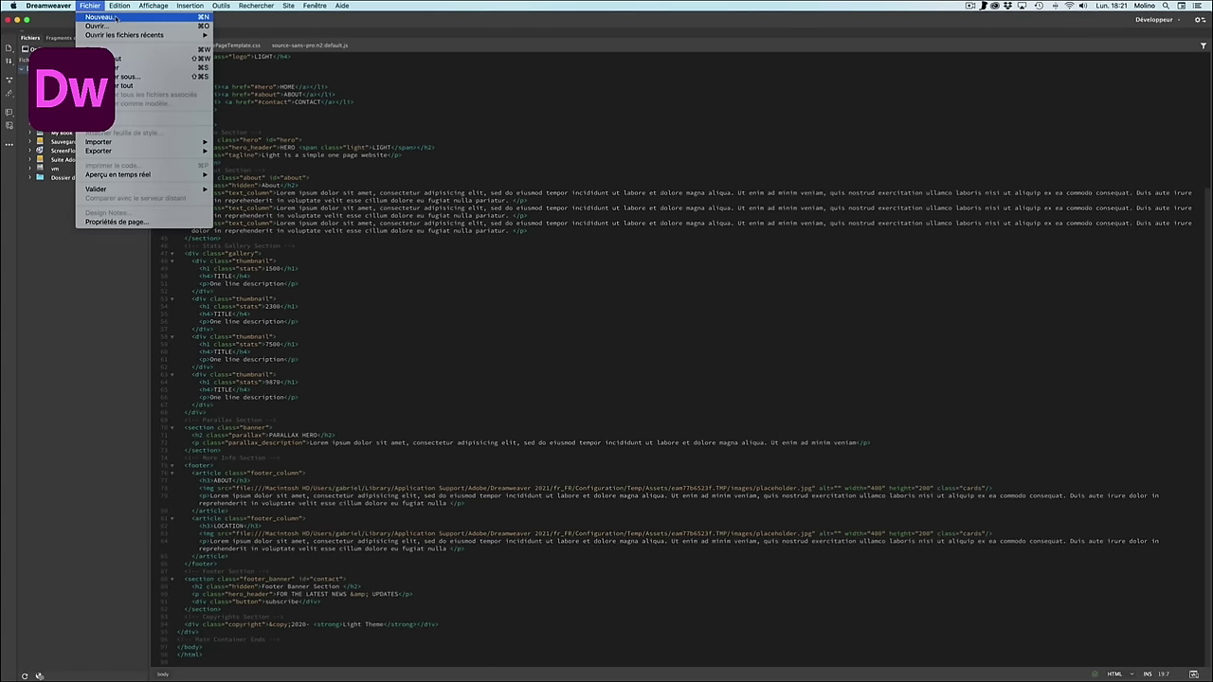
pyautogui.click(99, 18)
pyautogui.click(440, 259)
pyautogui.click(285, 144)
pyautogui.click(265, 184)
pyautogui.click(441, 171)
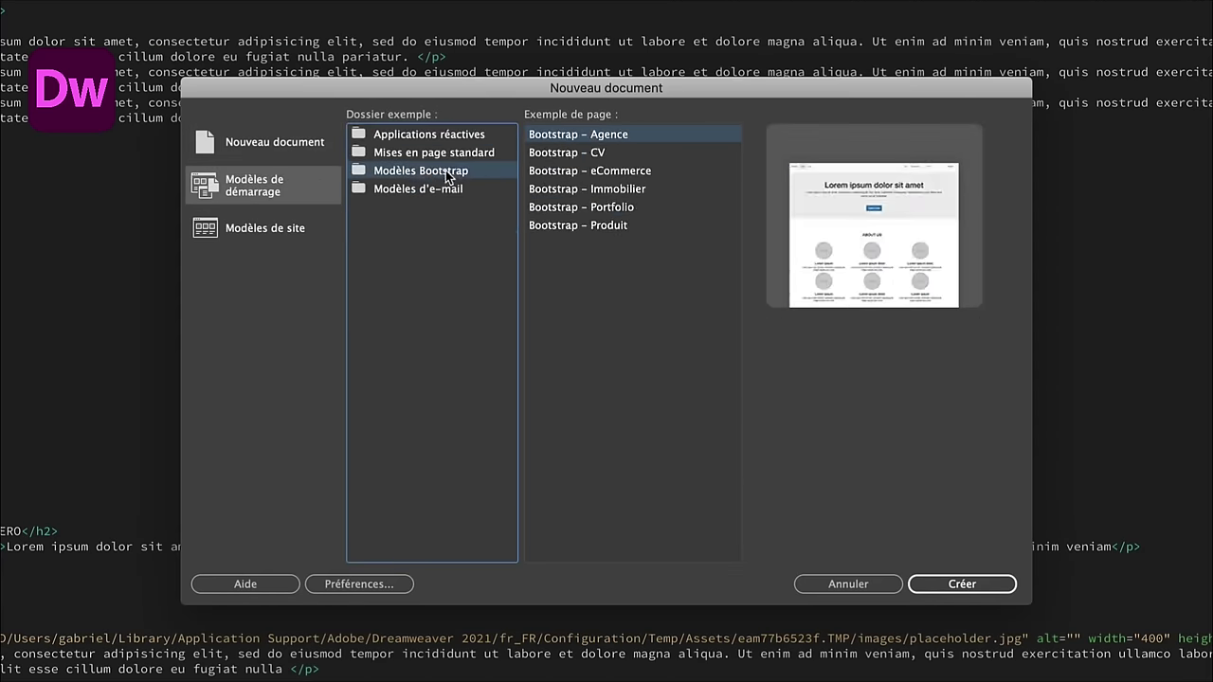
pyautogui.click(422, 152)
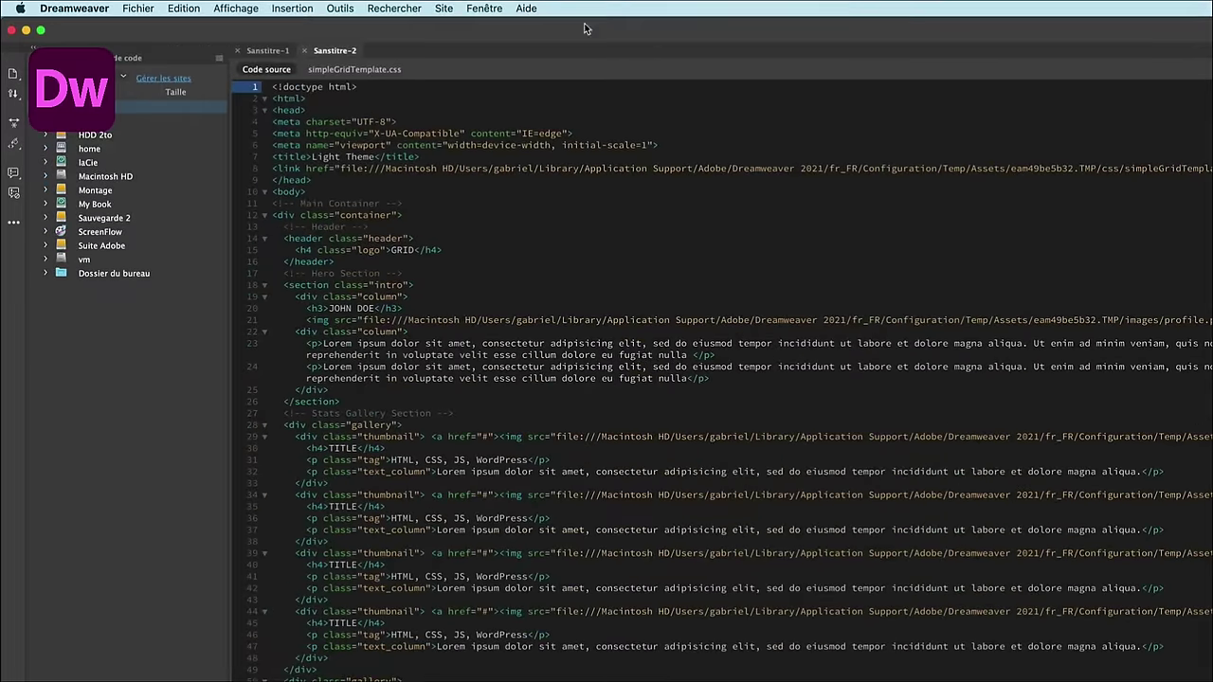
# Step: Split the view so the page design is displayed above its source code
pyautogui.click(236, 7)
pyautogui.moveTo(284, 46)
pyautogui.click(464, 46)
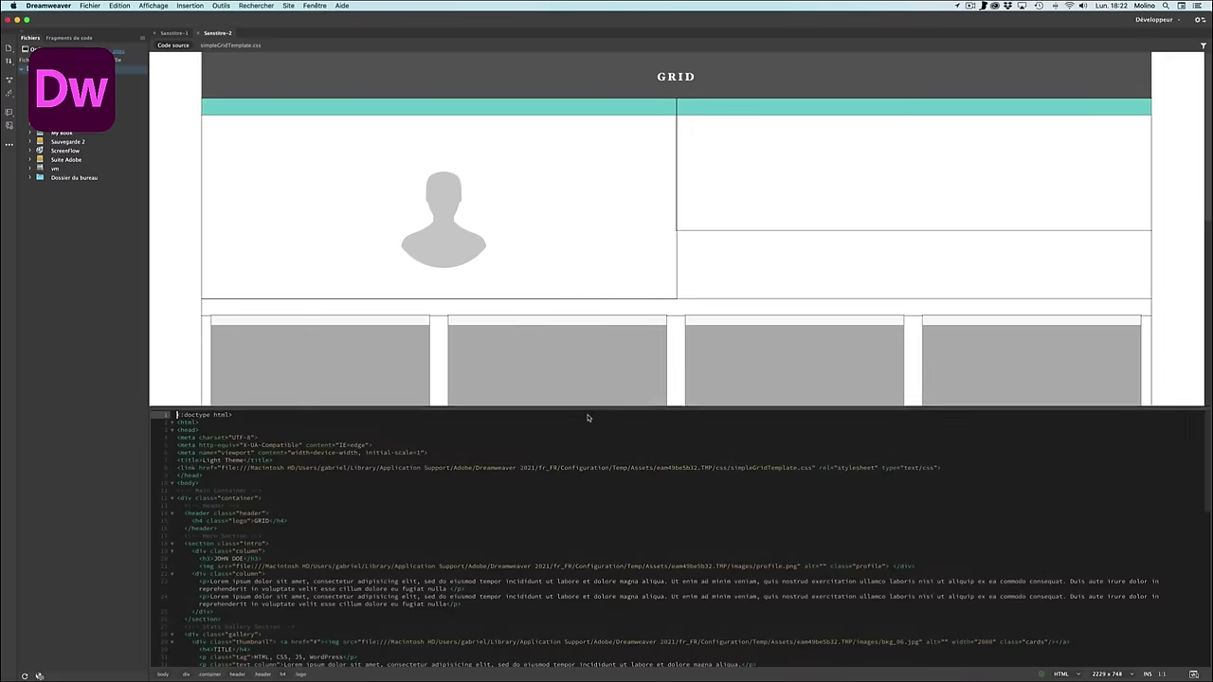
# Step: Title the first two gallery thumbnails "CMS pour votre site" and "CODE", and set the first one's tag to "Boostrap, WordPress"
pyautogui.rightClick(245, 628)
pyautogui.click(232, 650)
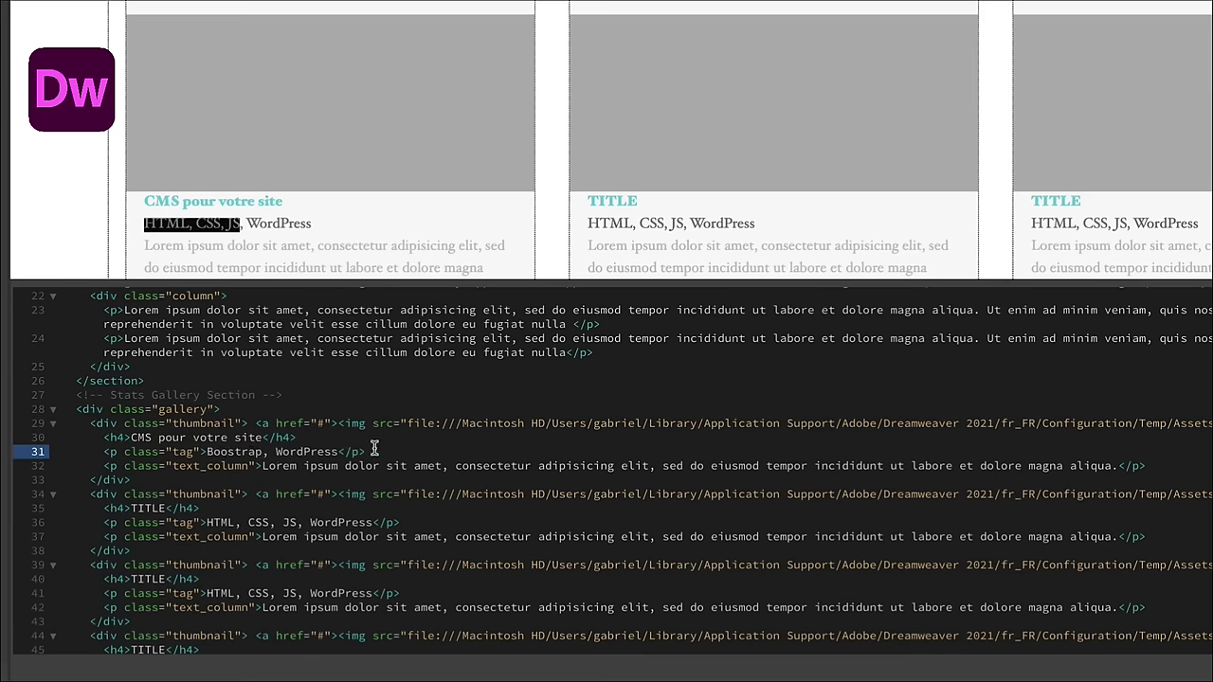
pyautogui.scroll(-2, 285, 455)
pyautogui.doubleClick(148, 436)
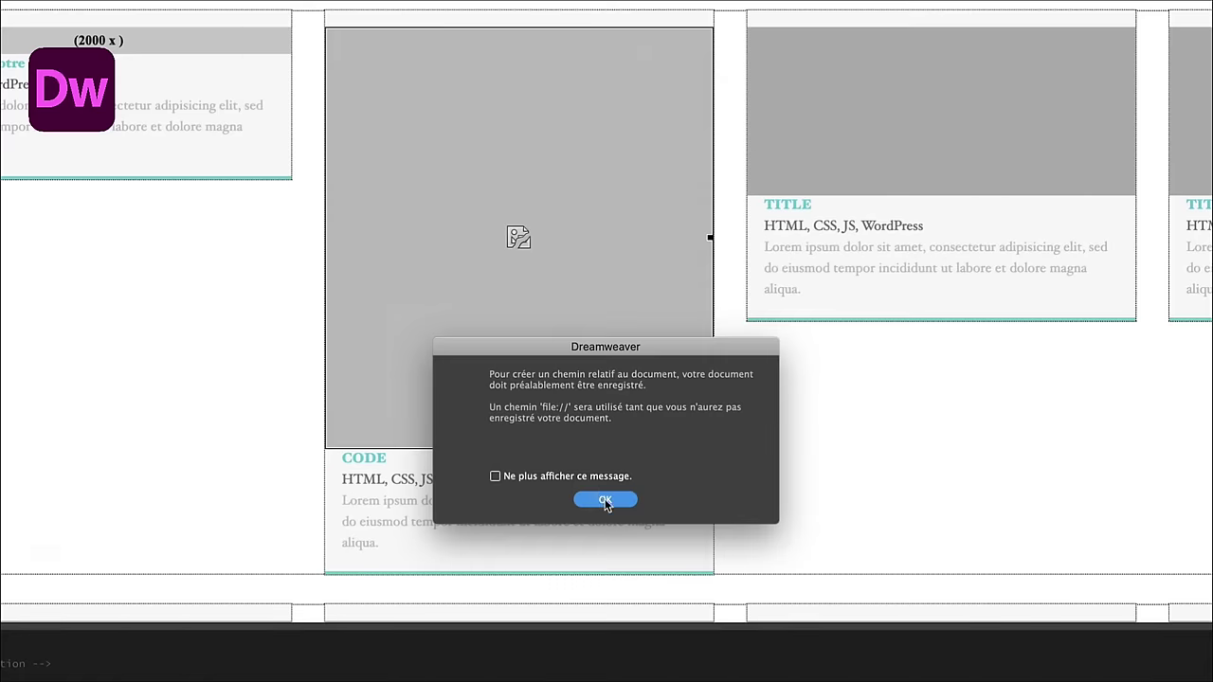
pyautogui.click(606, 401)
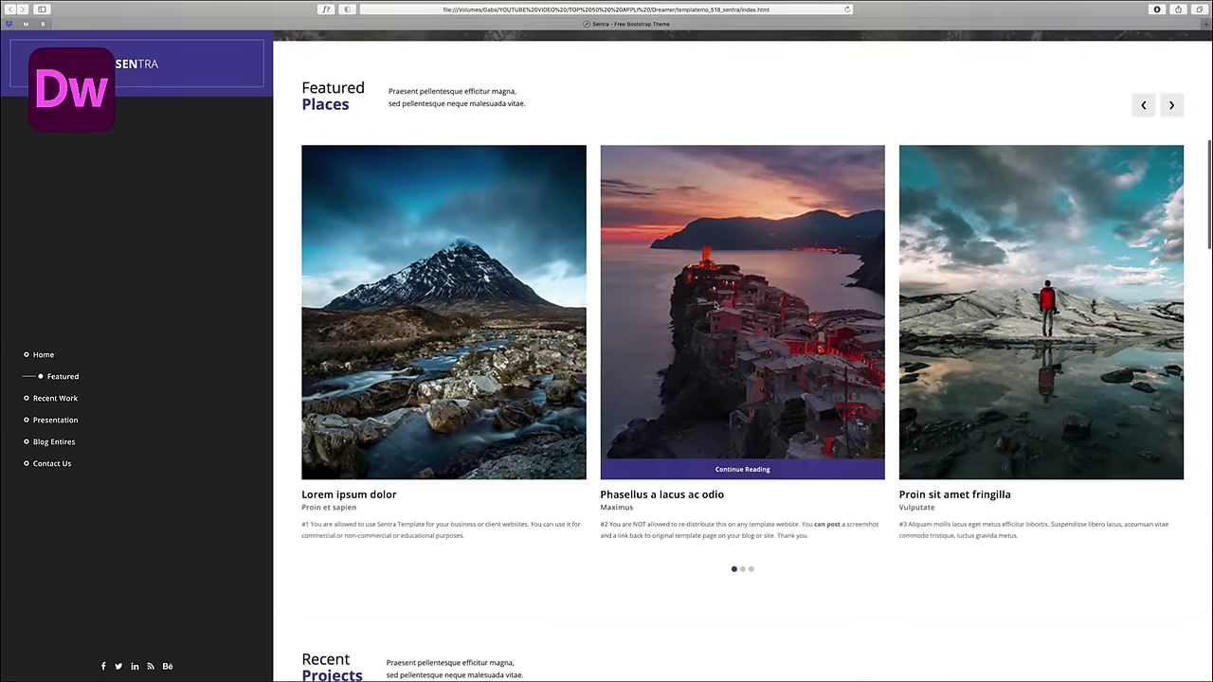
# Step: Switch to the browser and look through the Sentra Bootstrap theme page from Featured Places downward
pyautogui.scroll(-15, 743, 379)
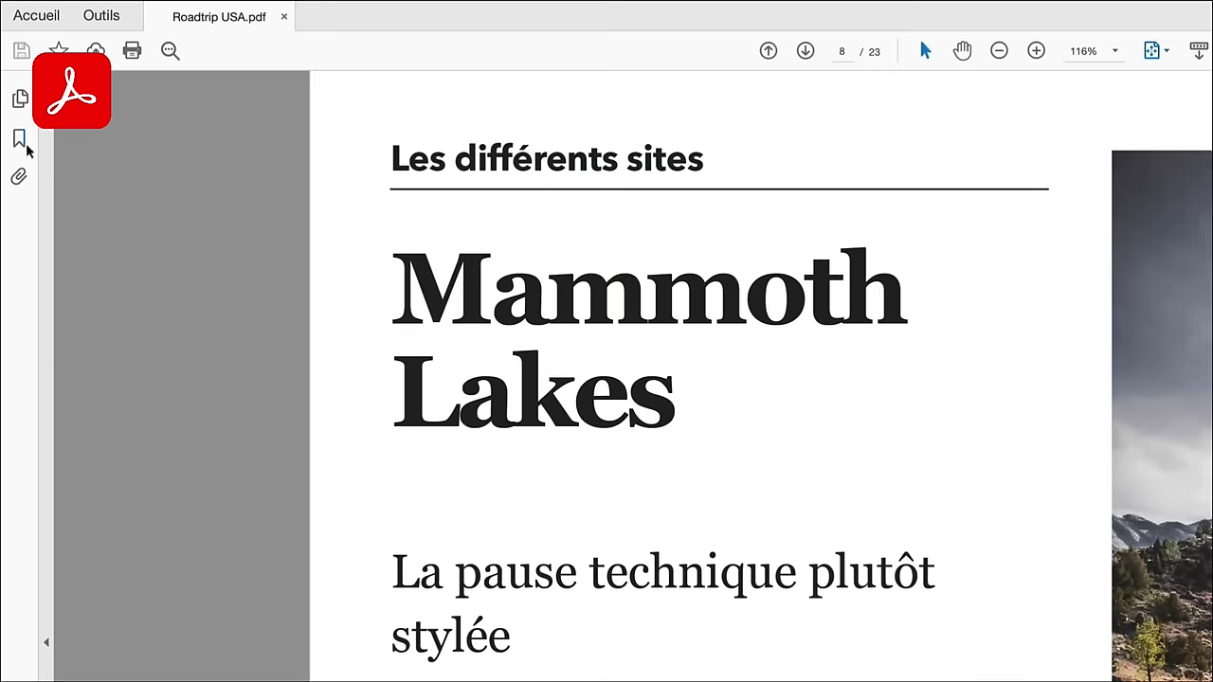
# Step: Switch to Acrobat, show the page thumbnails of Roadtrip USA.pdf and browse from Mammoth Lakes to the Las Vegas page
pyautogui.click(21, 102)
pyautogui.scroll(-5, 142, 379)
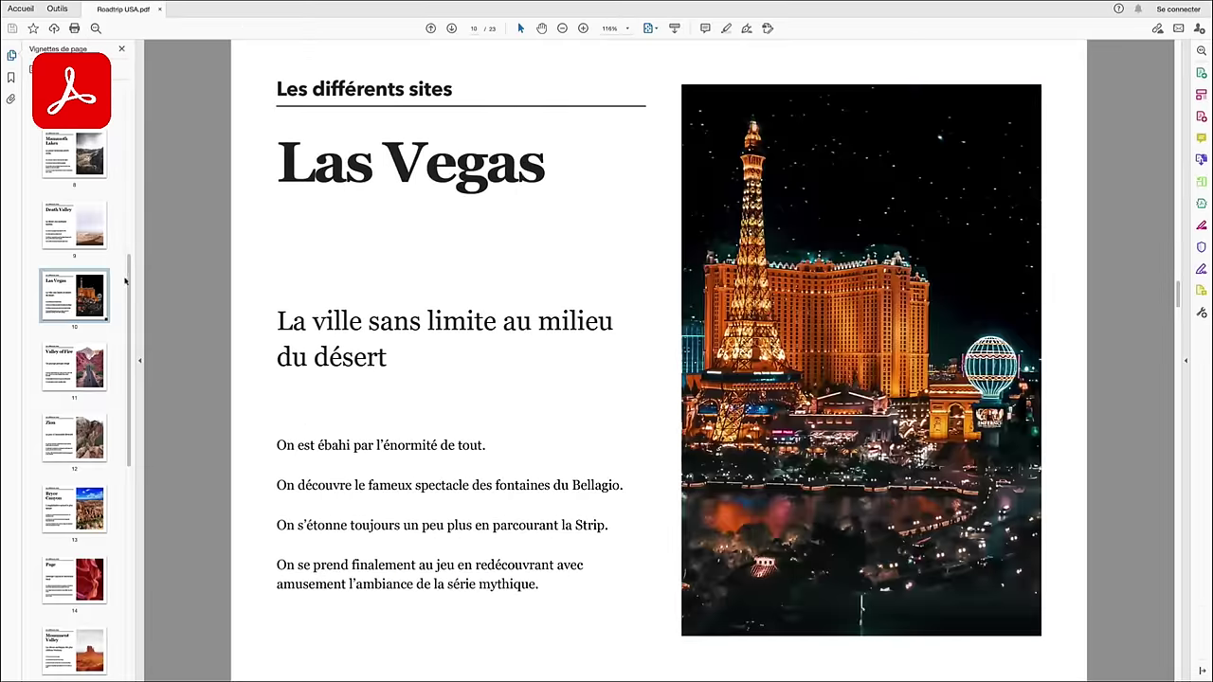
# Step: Make Philippines.pdf editable and replace "Trois" with "Quatre" in the subtitle below "Voyage aux Philippines"
pyautogui.click(95, 346)
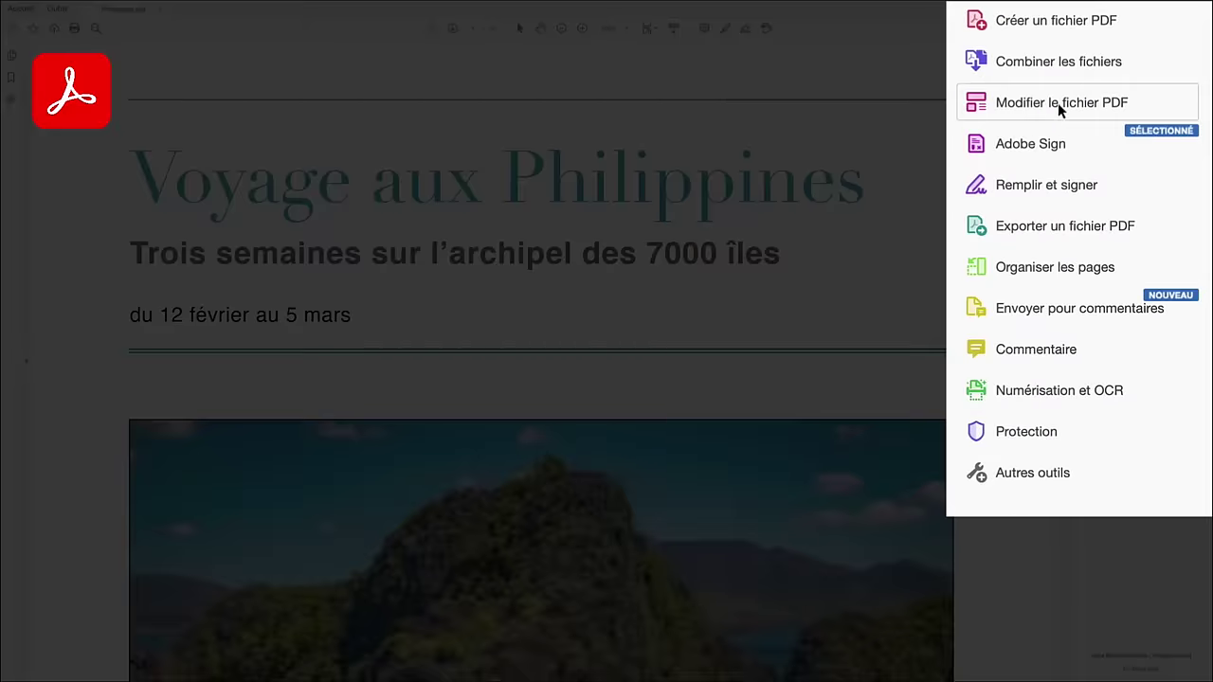
pyautogui.click(1118, 123)
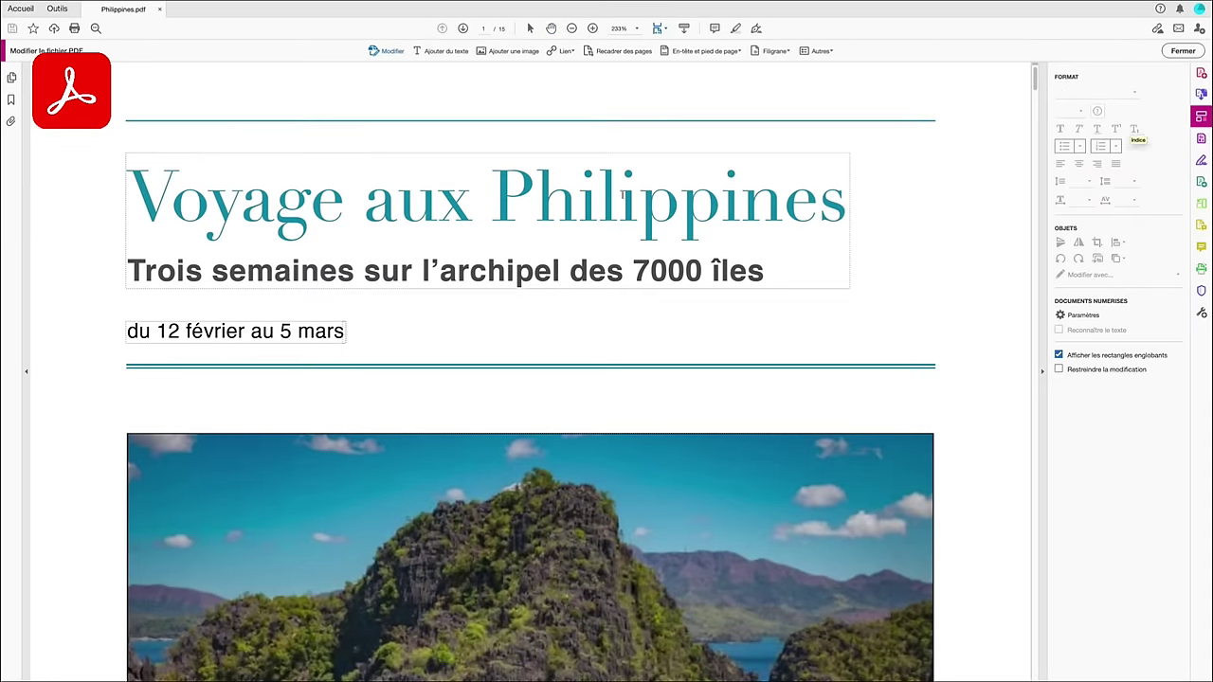
pyautogui.write('Quatre')
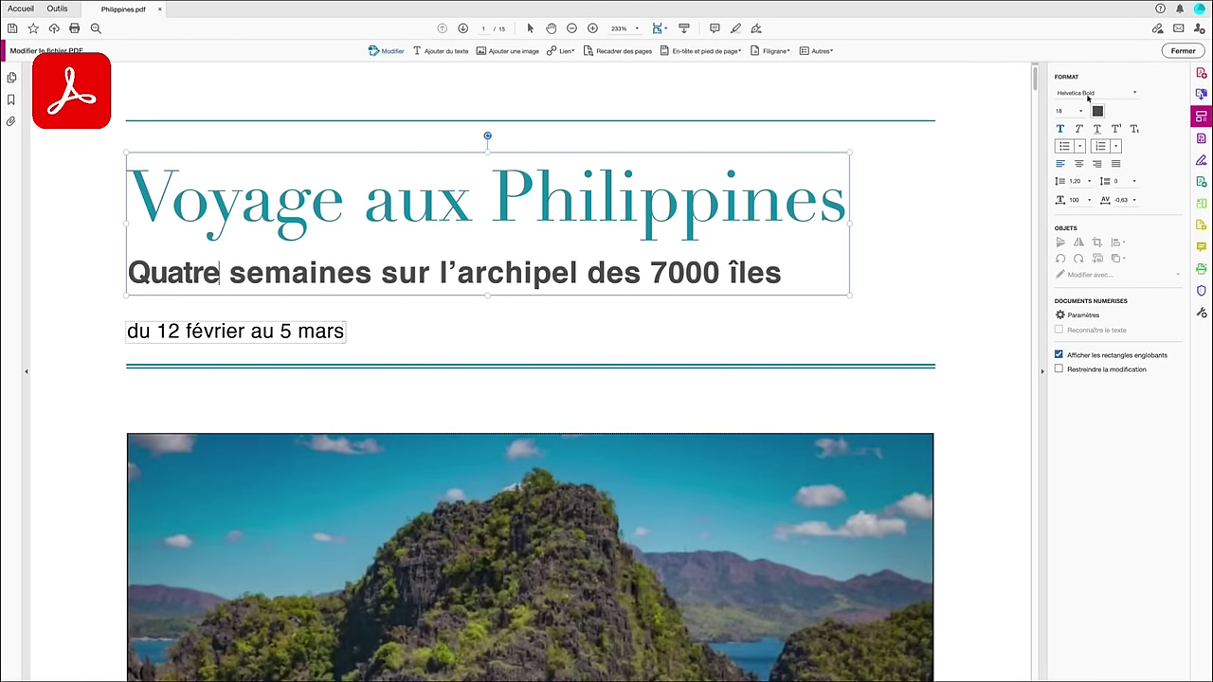
# Step: Change the font of the whole subtitle "Quatre semaines sur l'archipel des 7000 îles" and recolour it dark red
pyautogui.hotkey('ctrl', 'a')
pyautogui.click(1087, 96)
pyautogui.scroll(-2, 1083, 457)
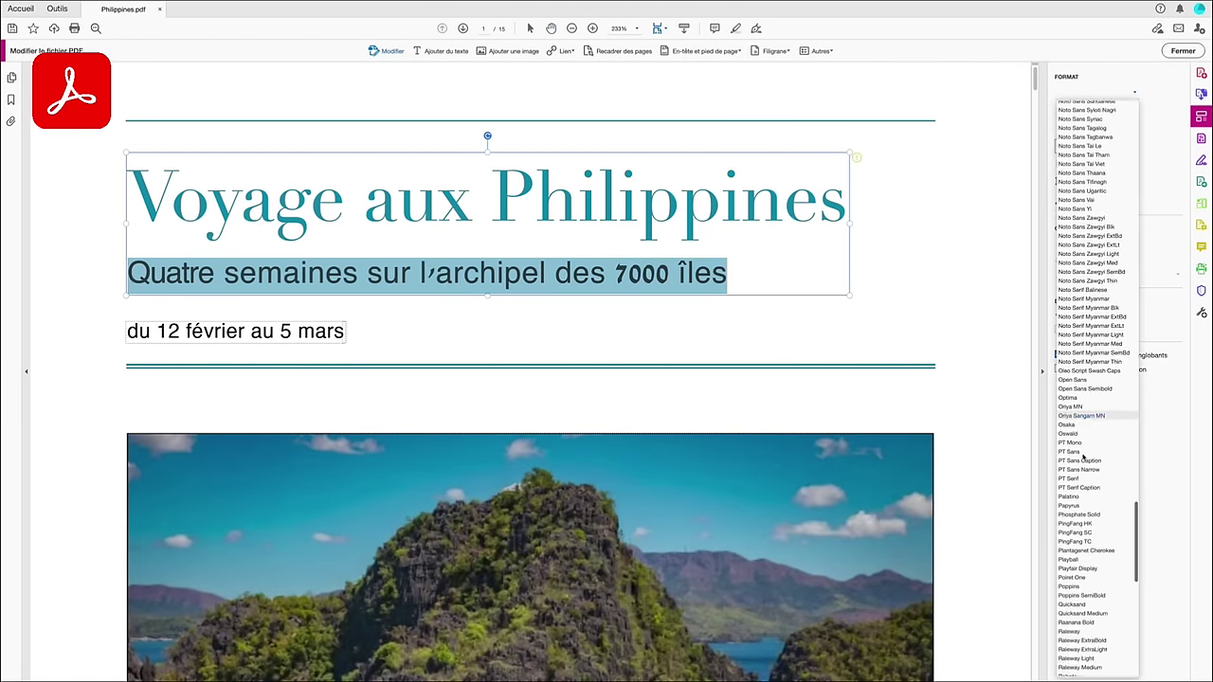
pyautogui.scroll(-3, 1083, 457)
pyautogui.click(1080, 509)
pyautogui.click(1097, 111)
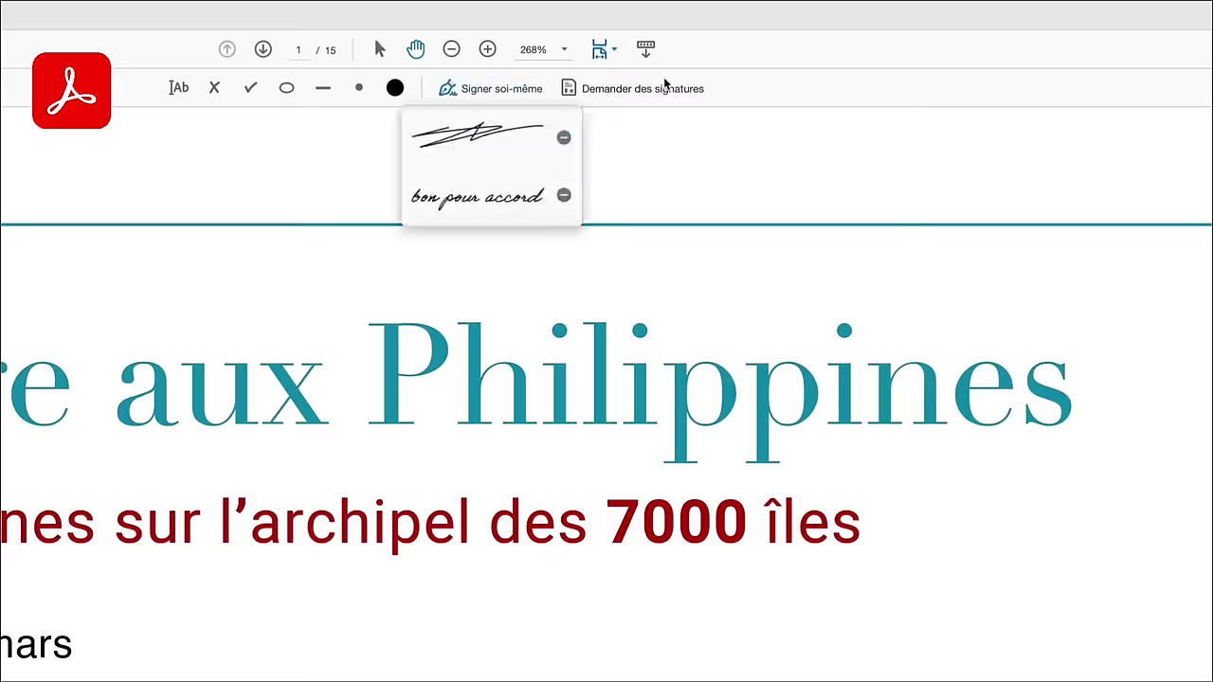
# Step: Place the saved handwritten signature beside the travel dates on the first page and adjust its size
pyautogui.click(477, 135)
pyautogui.click(332, 644)
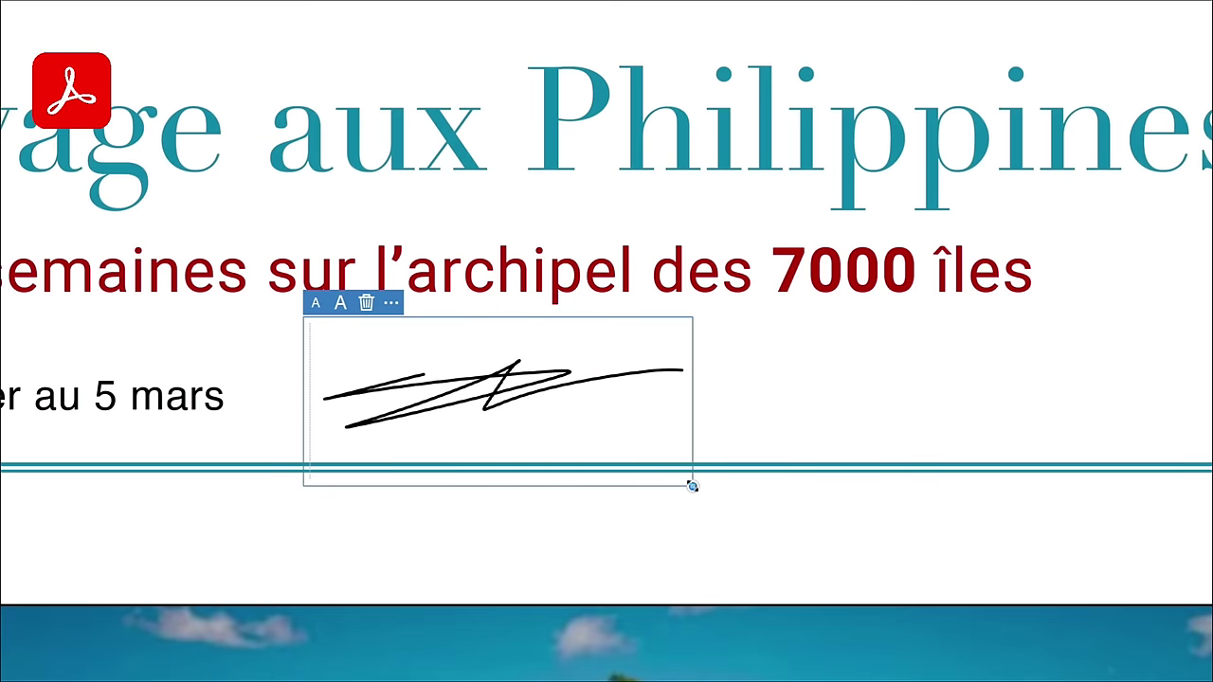
pyautogui.click(854, 427)
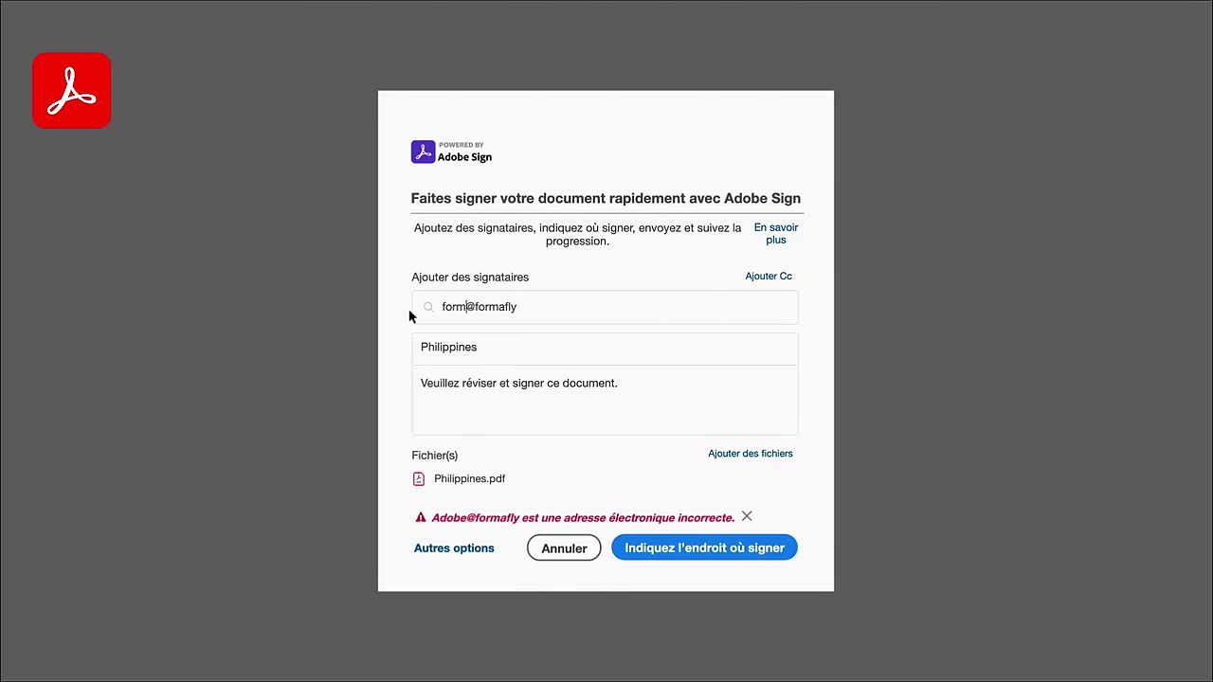
# Step: Fill in the signatory's e-mail and a message in the Adobe Sign request, and continue to indicating where to sign
pyautogui.write('co')
pyautogui.press('Return')
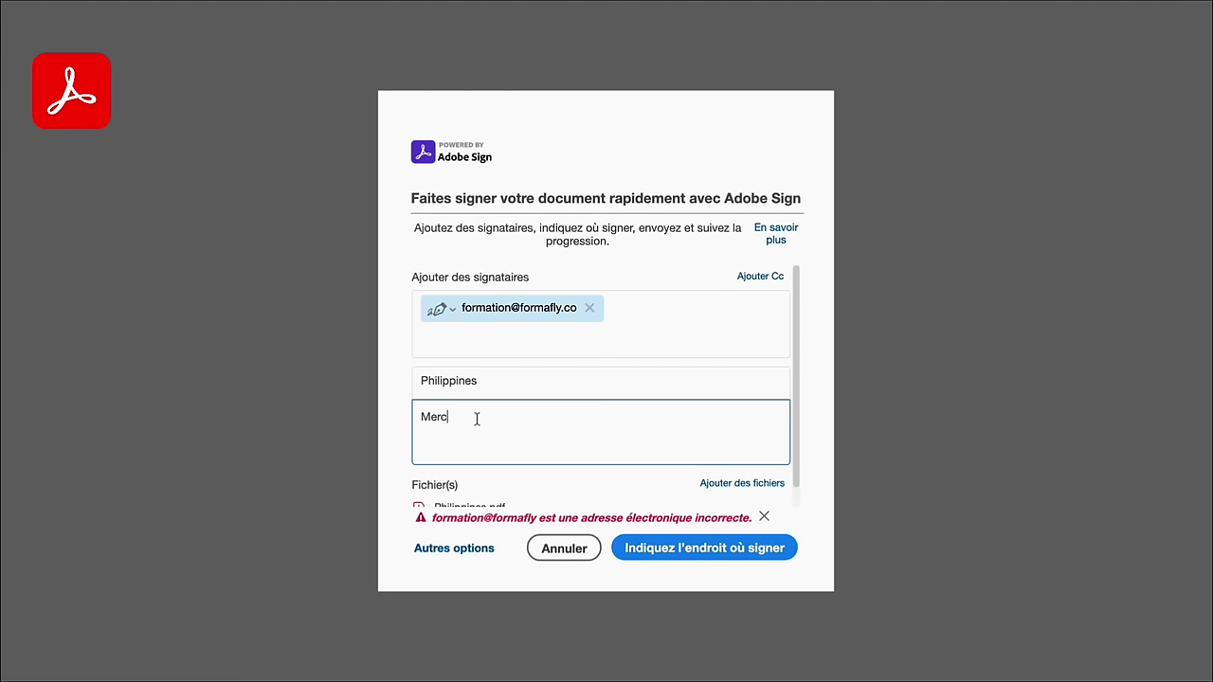
pyautogui.click(749, 557)
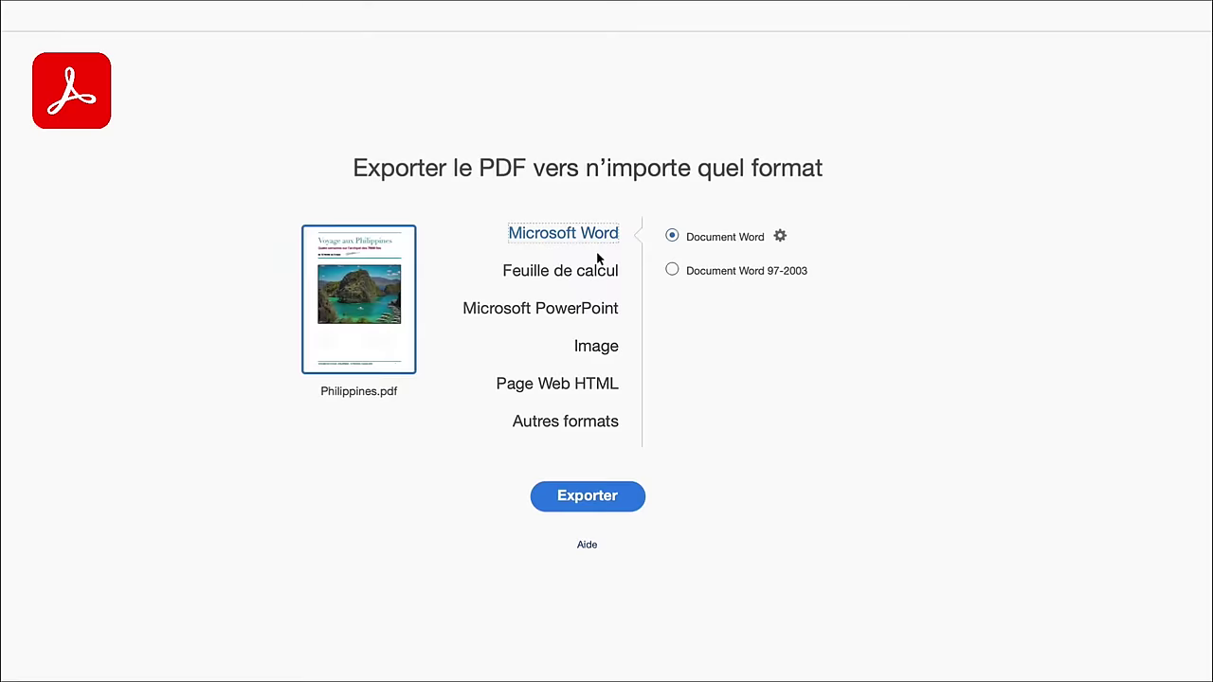
# Step: Go through the formats available for exporting Philippines.pdf, such as Microsoft Word and HTML web page
pyautogui.click(607, 381)
pyautogui.click(557, 250)
pyautogui.click(585, 550)
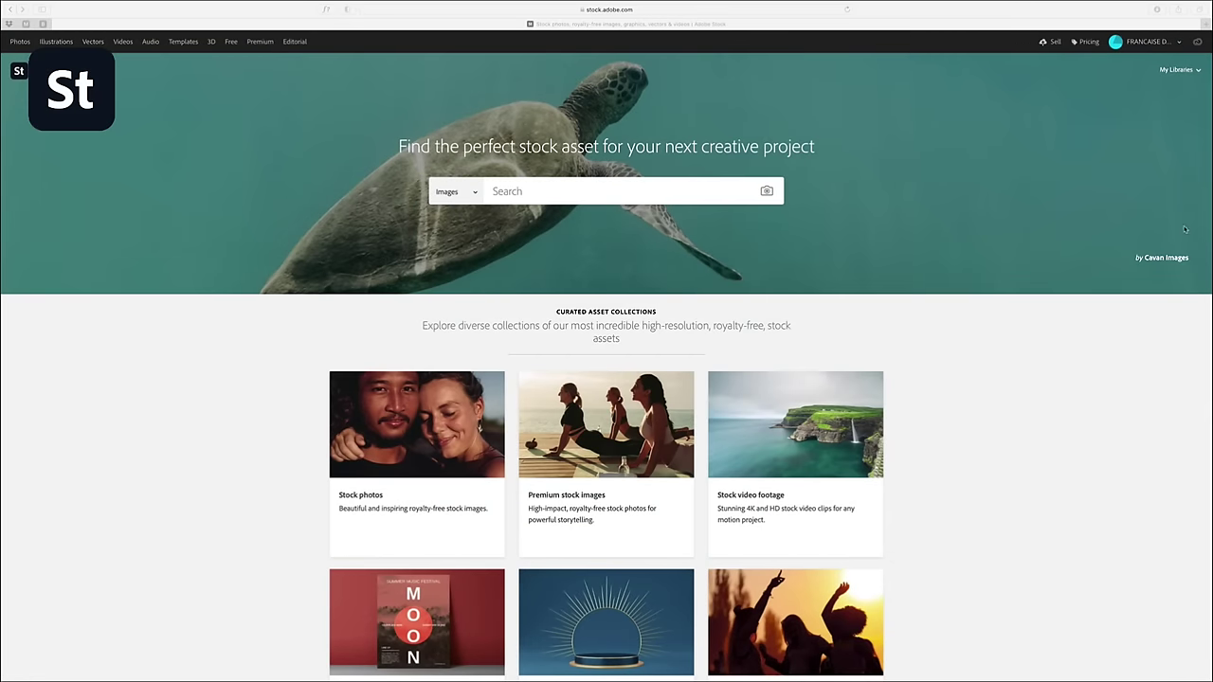
# Step: Switch to Adobe Stock in the browser and search the images for "paysage"
pyautogui.click(532, 190)
pyautogui.write('Pays')
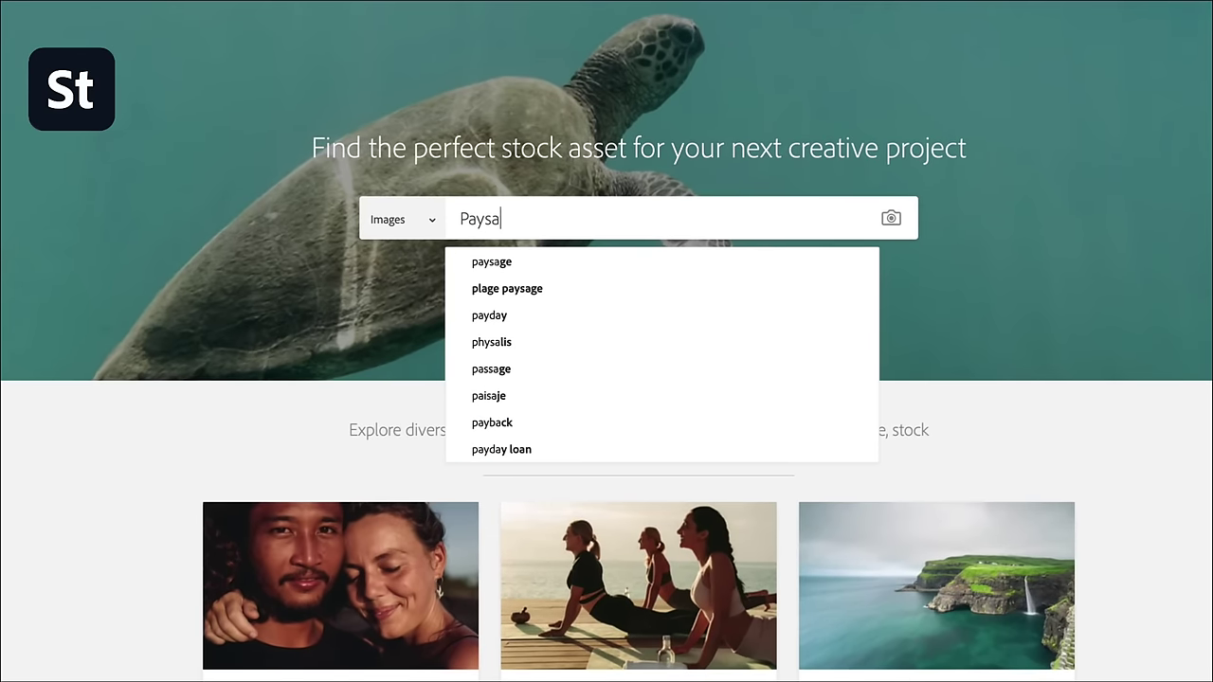
pyautogui.write('a')
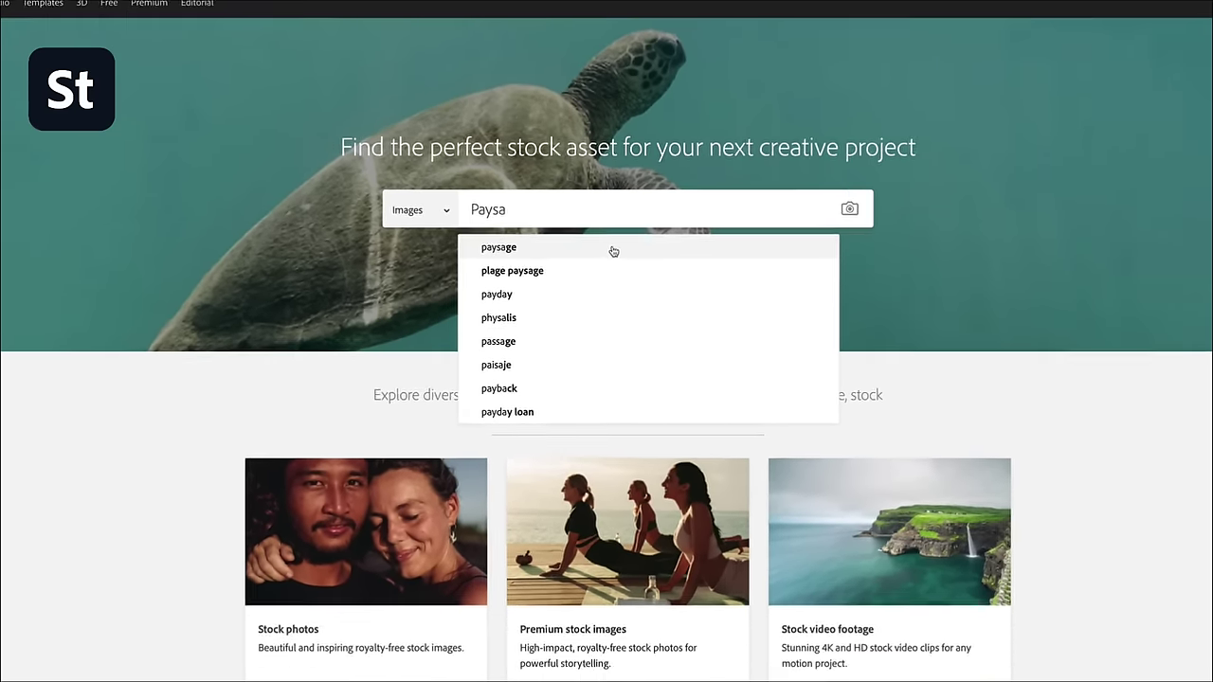
pyautogui.click(606, 265)
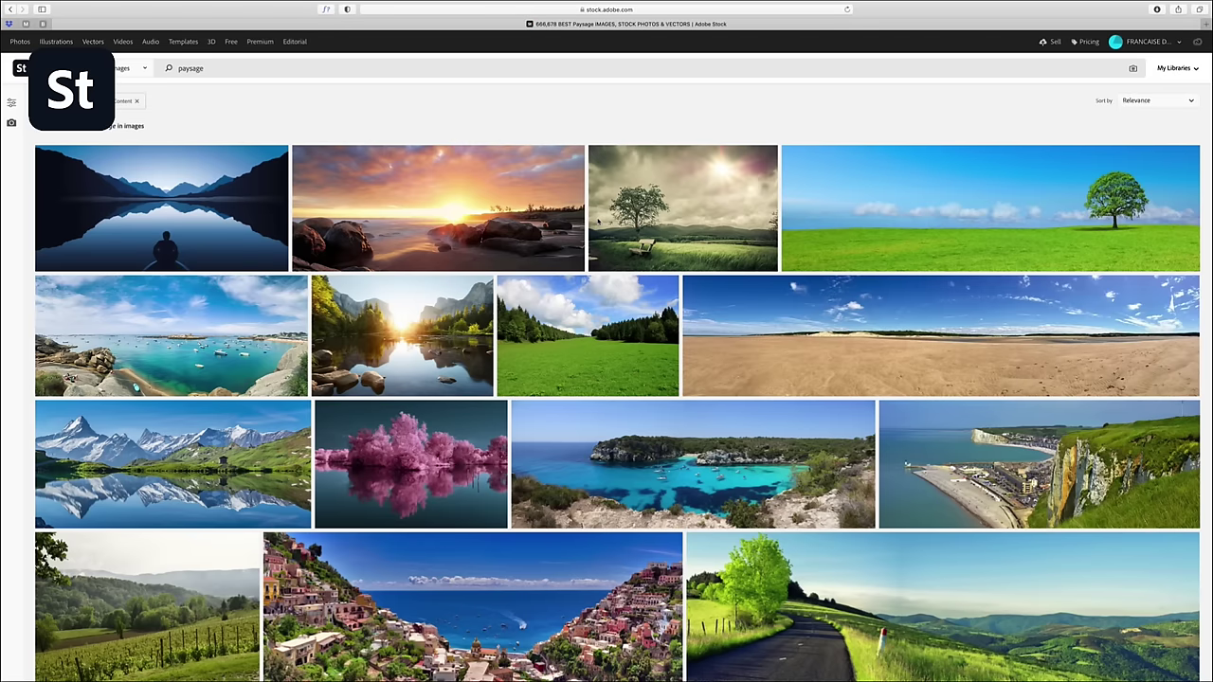
# Step: Browse the landscape images and open the photo of the colourful coastal village around a blue bay
pyautogui.scroll(-3, 850, 245)
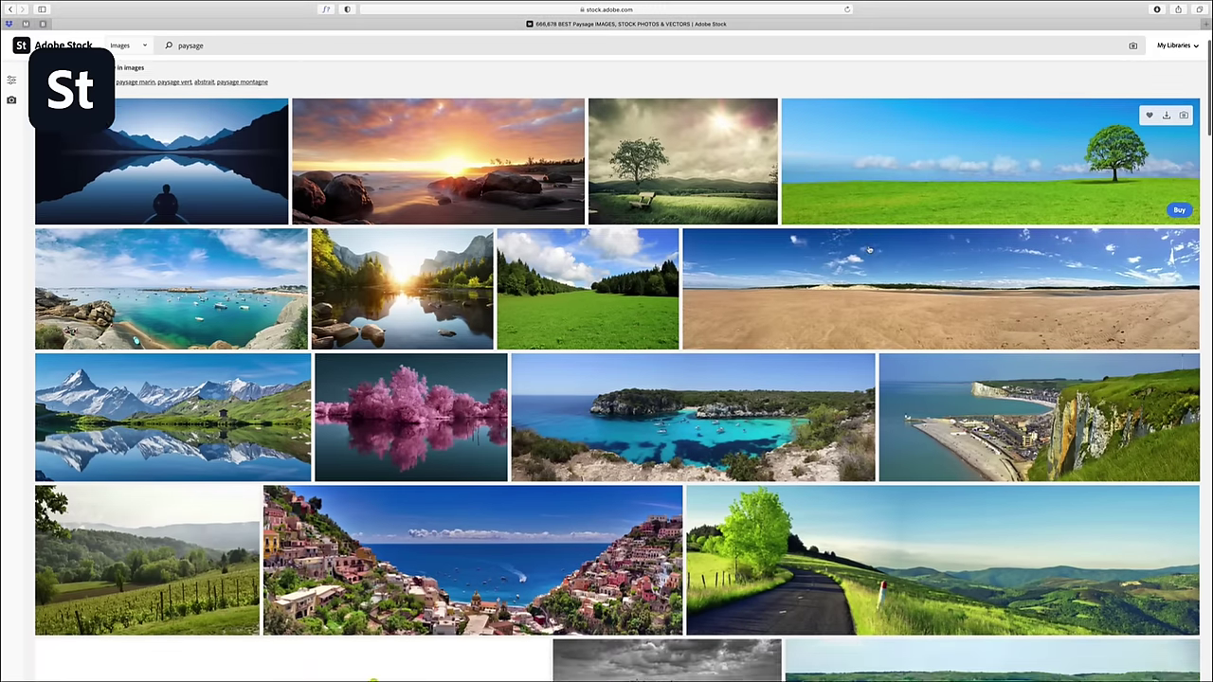
pyautogui.scroll(-3, 869, 250)
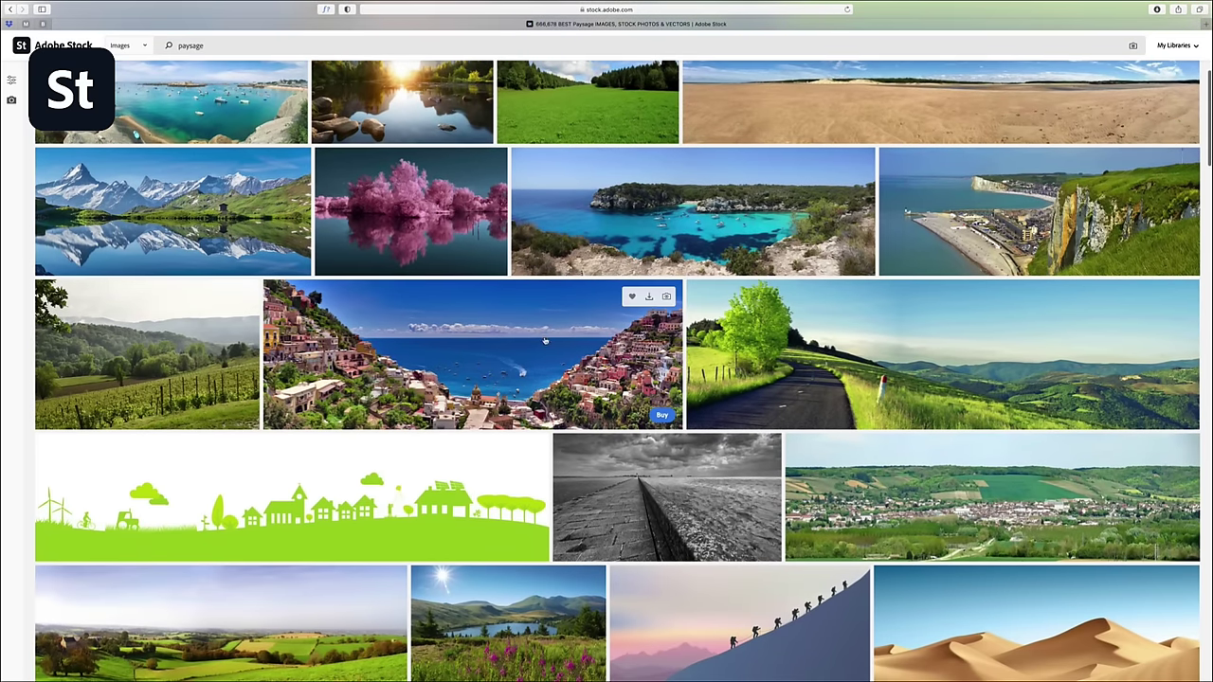
pyautogui.click(545, 340)
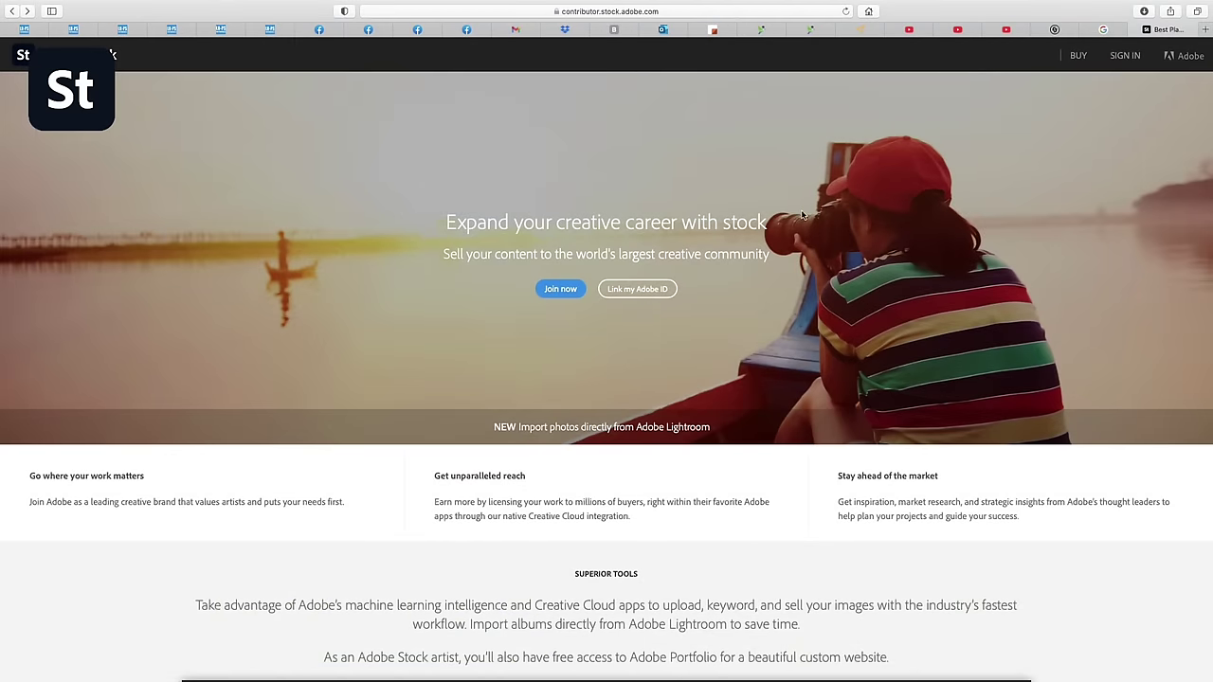
# Step: Look through the Adobe Stock contributor page, from the introduction past Superior Tools to the FAQ
pyautogui.scroll(-5, 823, 228)
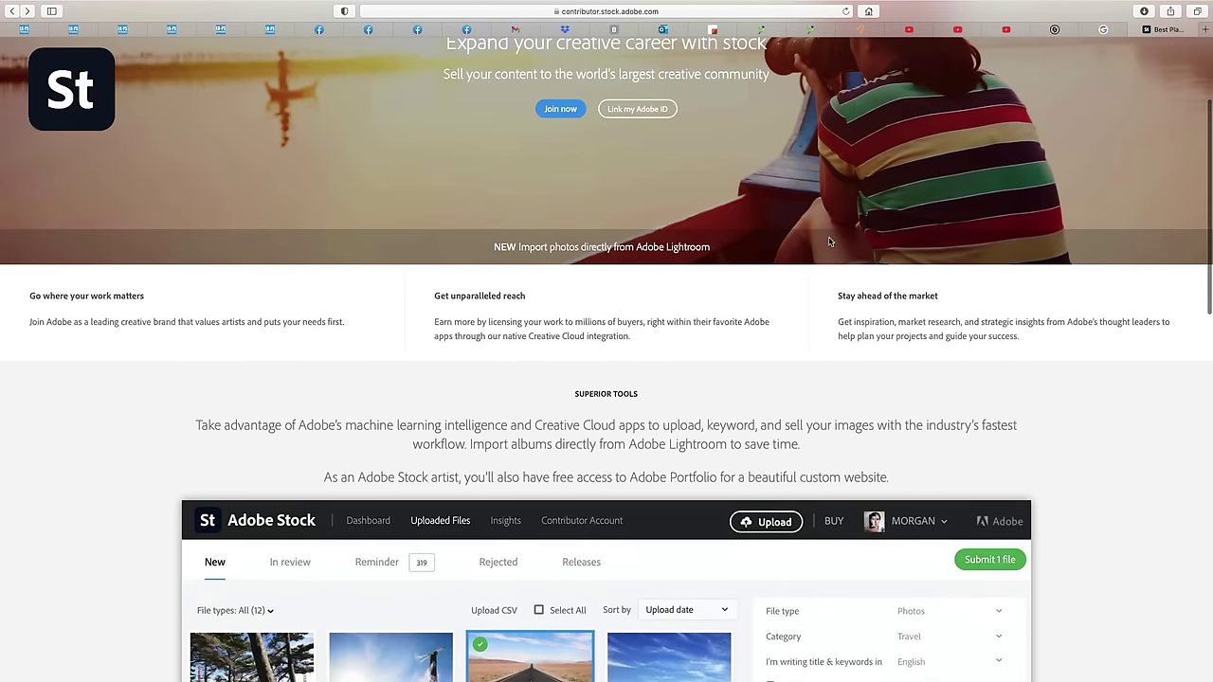
pyautogui.scroll(-5, 828, 241)
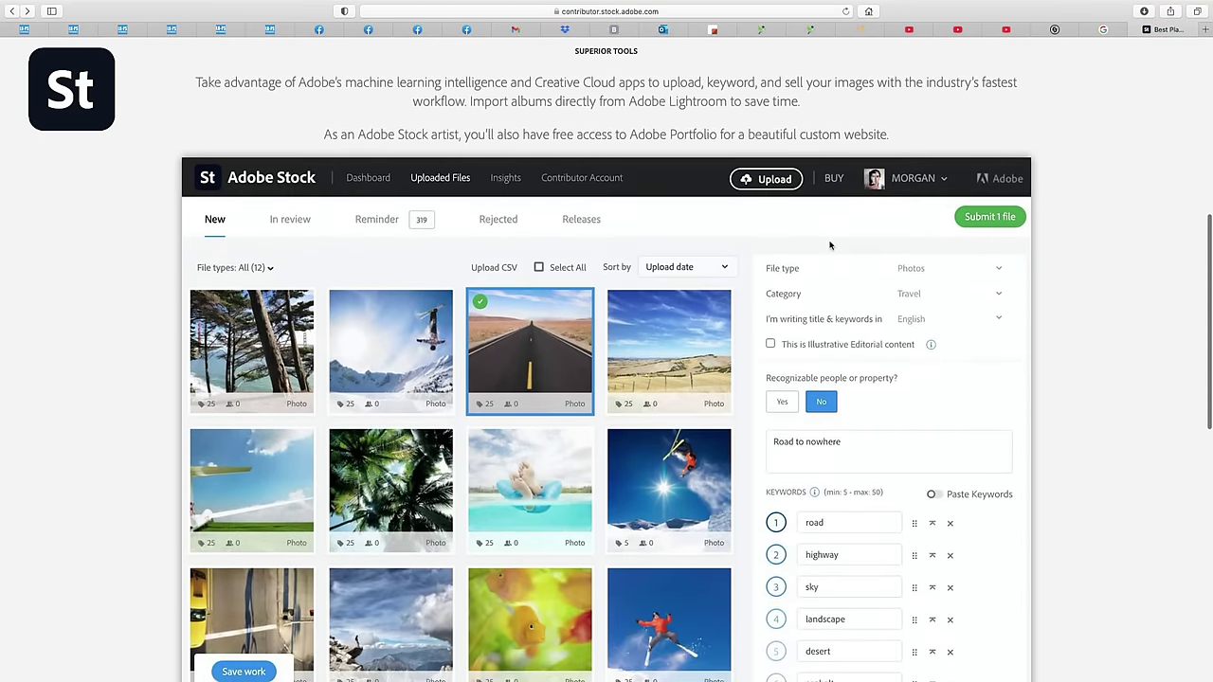
pyautogui.scroll(-1, 830, 245)
pyautogui.scroll(-6, 804, 375)
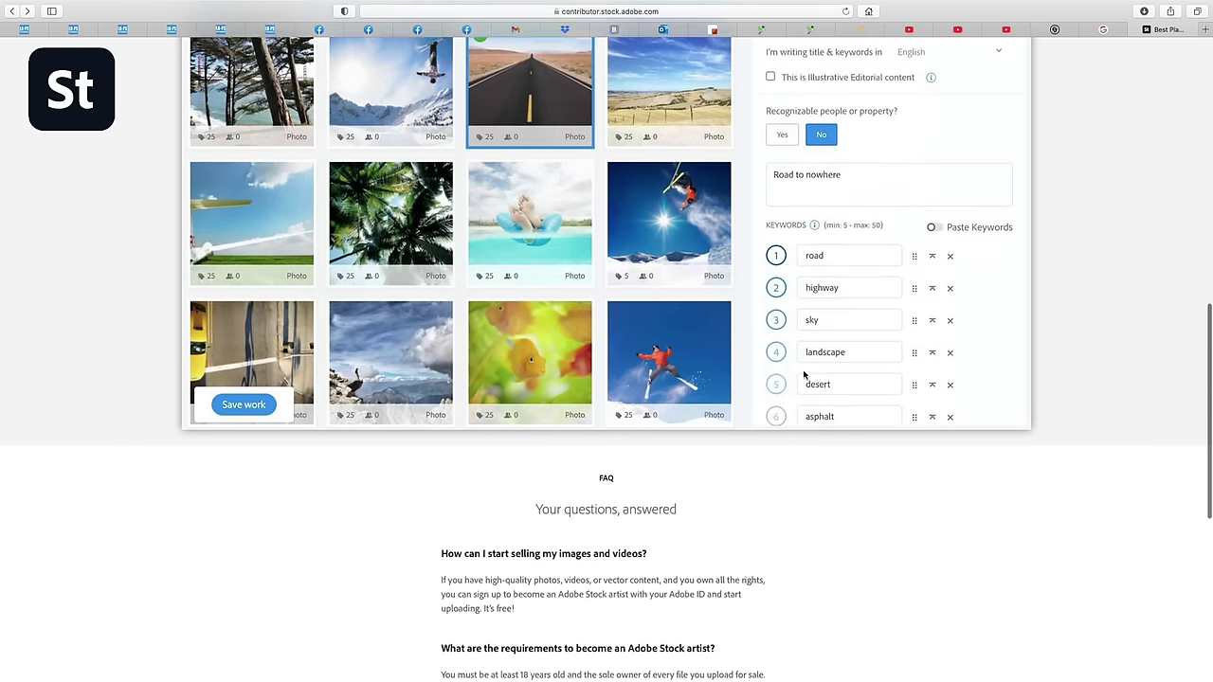
pyautogui.scroll(-3, 804, 374)
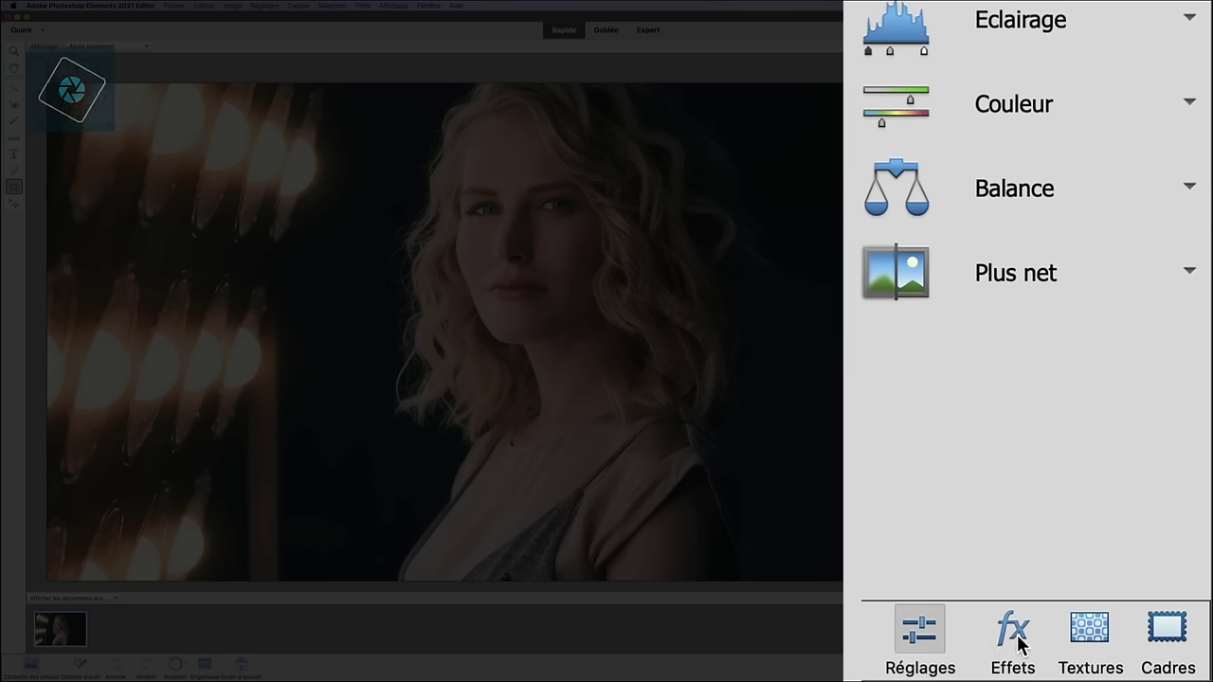
# Step: Switch to Photoshop Elements and try variants of the Looks intelligents and Saisons effects on the woman's portrait
pyautogui.click(1142, 665)
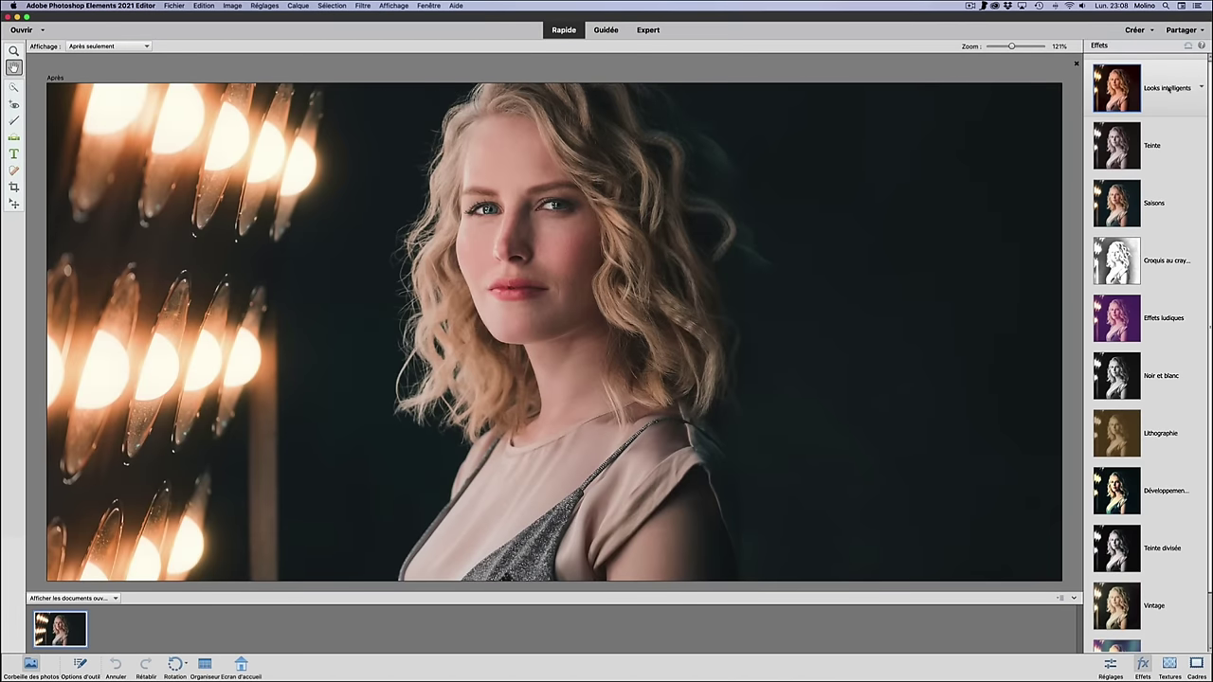
pyautogui.click(1169, 89)
pyautogui.click(1173, 196)
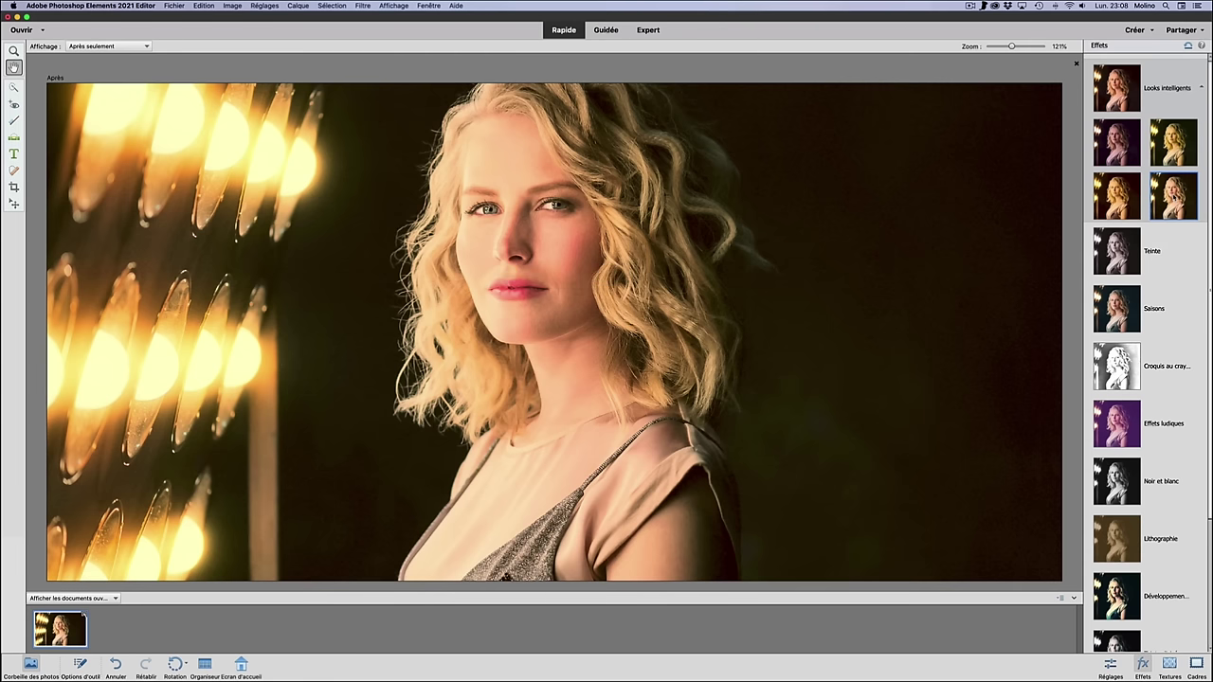
pyautogui.click(1154, 309)
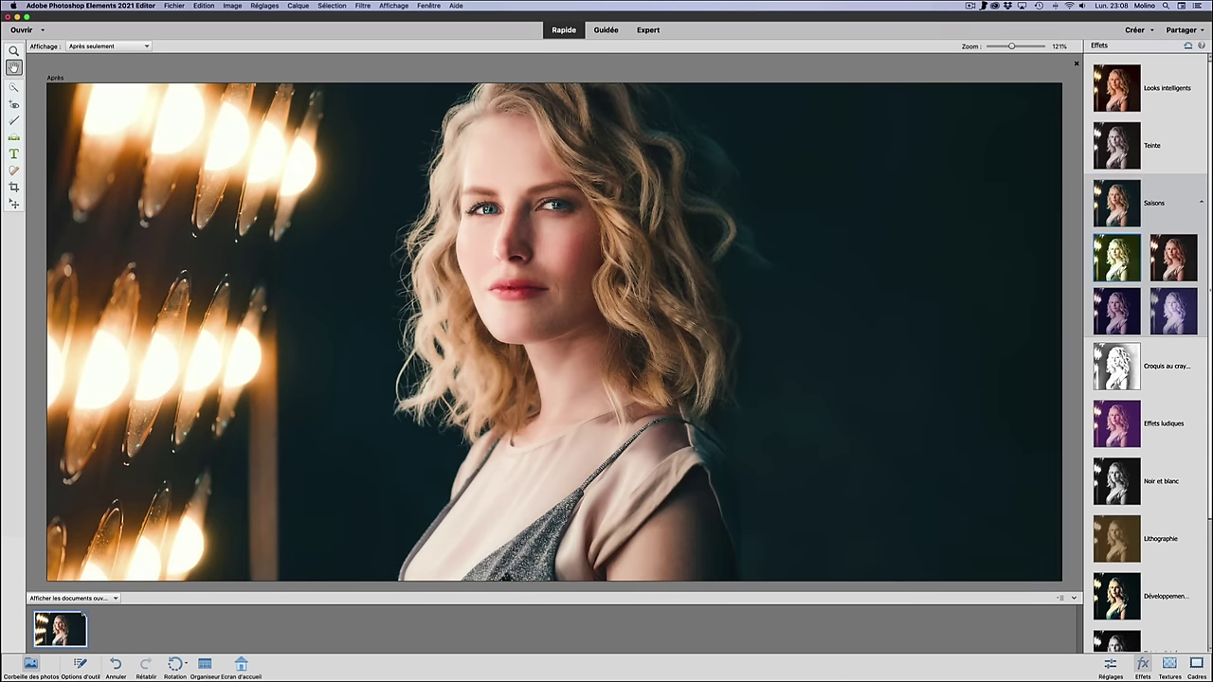
pyautogui.click(1122, 262)
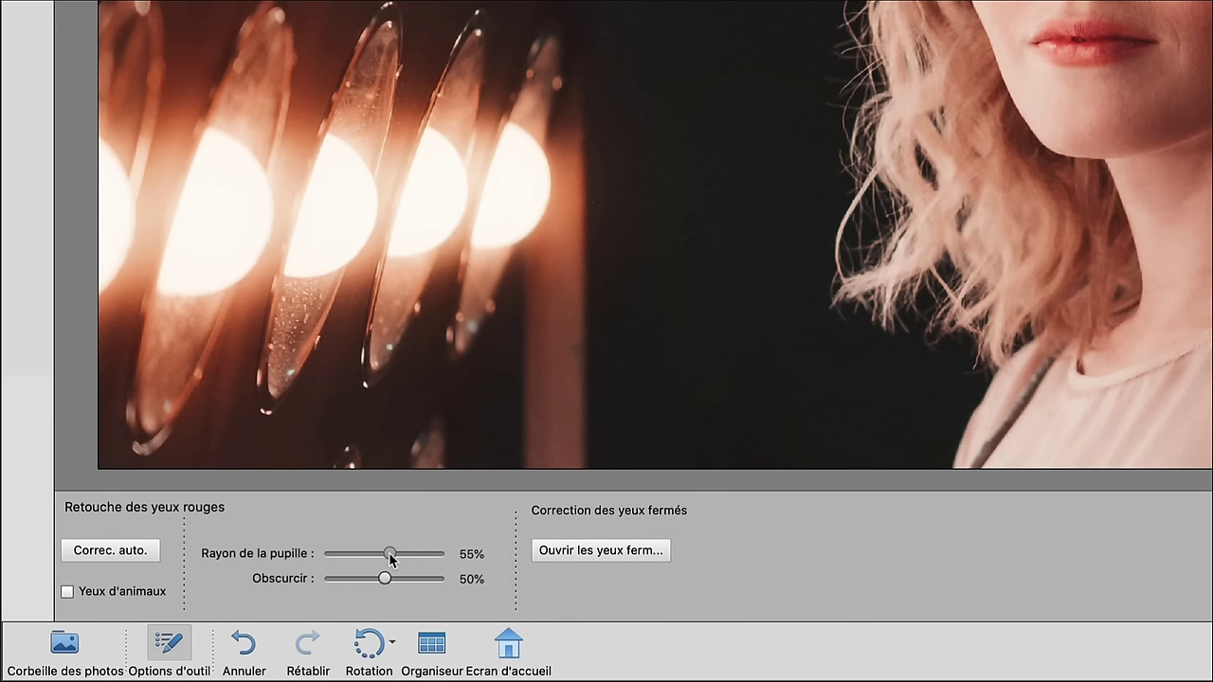
# Step: Set the red-eye retouch to a 58% pupil radius and 17% darkening, and show the Plus net adjustment
pyautogui.moveTo(376, 585); pyautogui.dragTo(344, 586)
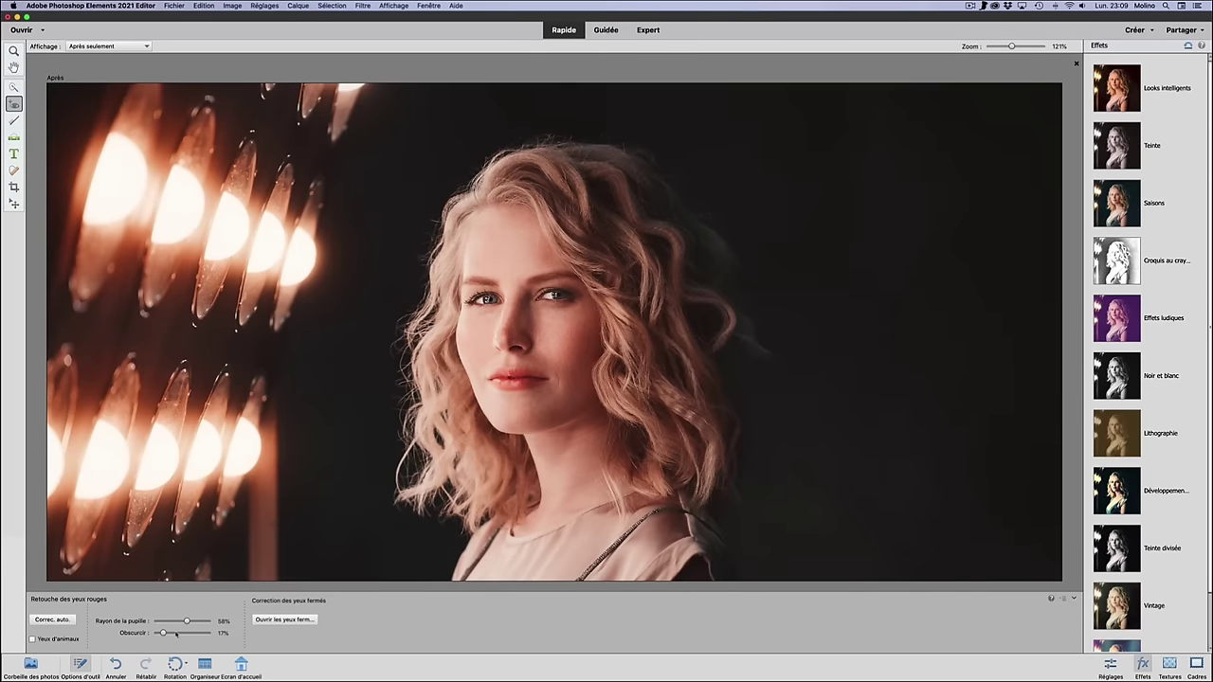
pyautogui.click(1111, 667)
pyautogui.click(1148, 225)
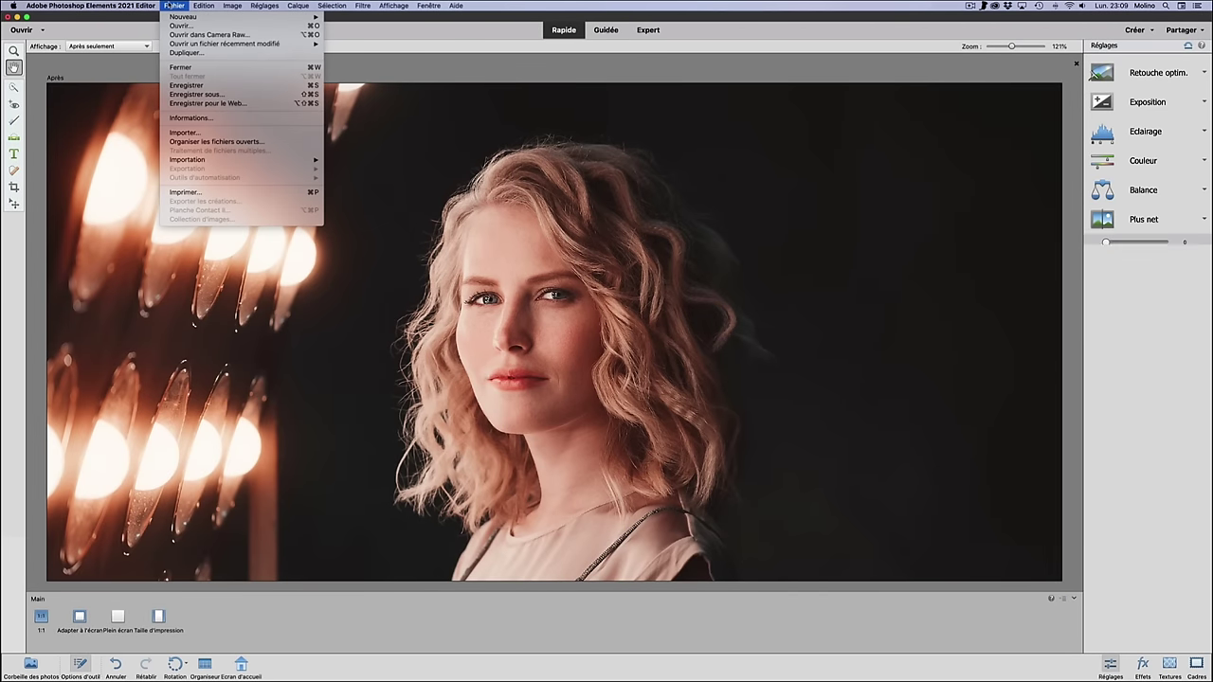
pyautogui.press('Escape')
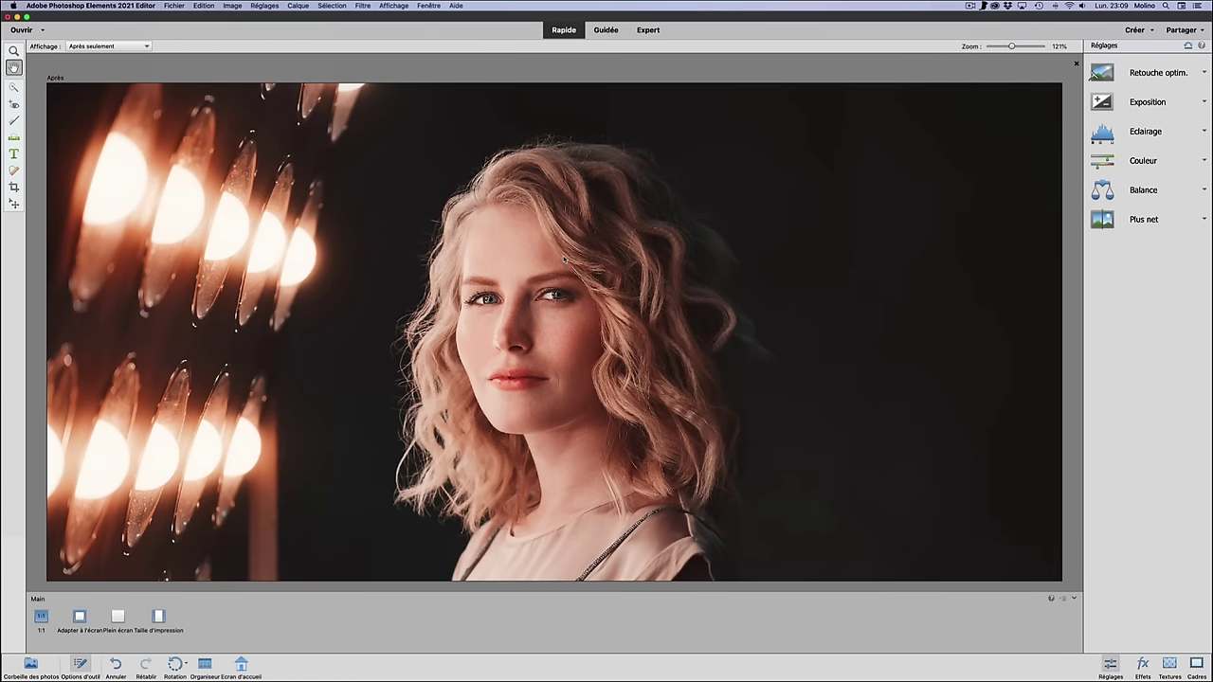
# Step: Switch to Adobe Spark and start a Facebook-size post with the misty forest photo showing a wolf
pyautogui.click(700, 310)
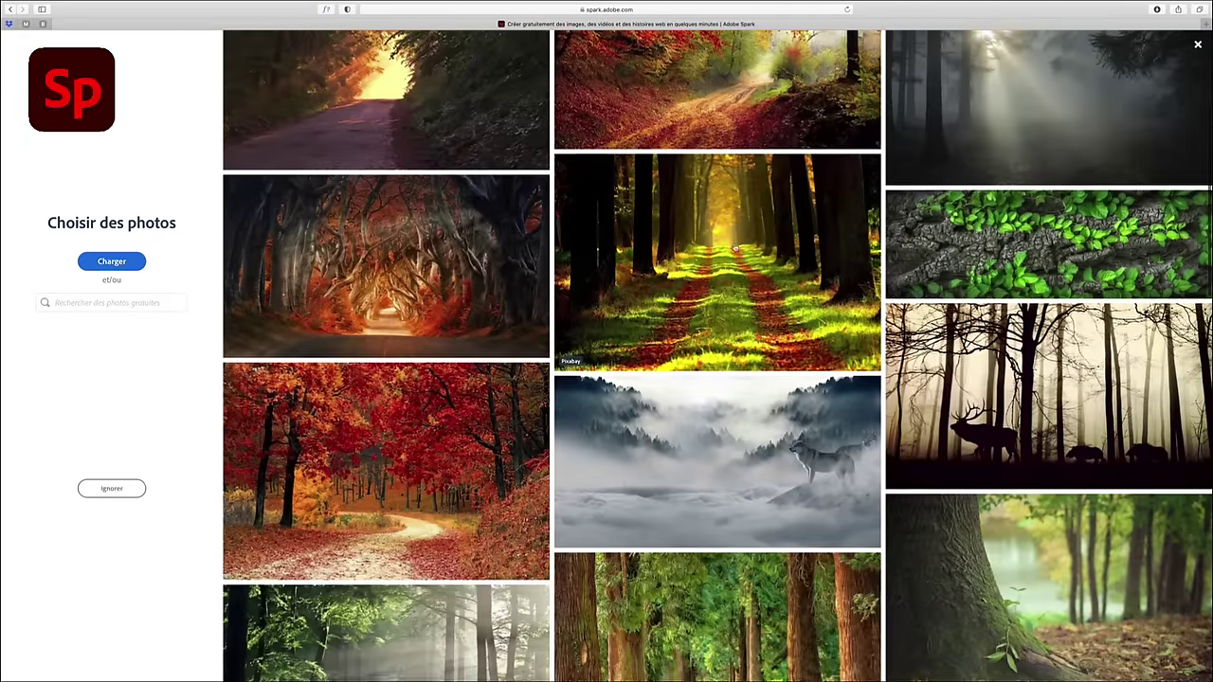
pyautogui.scroll(-3, 735, 248)
pyautogui.click(736, 248)
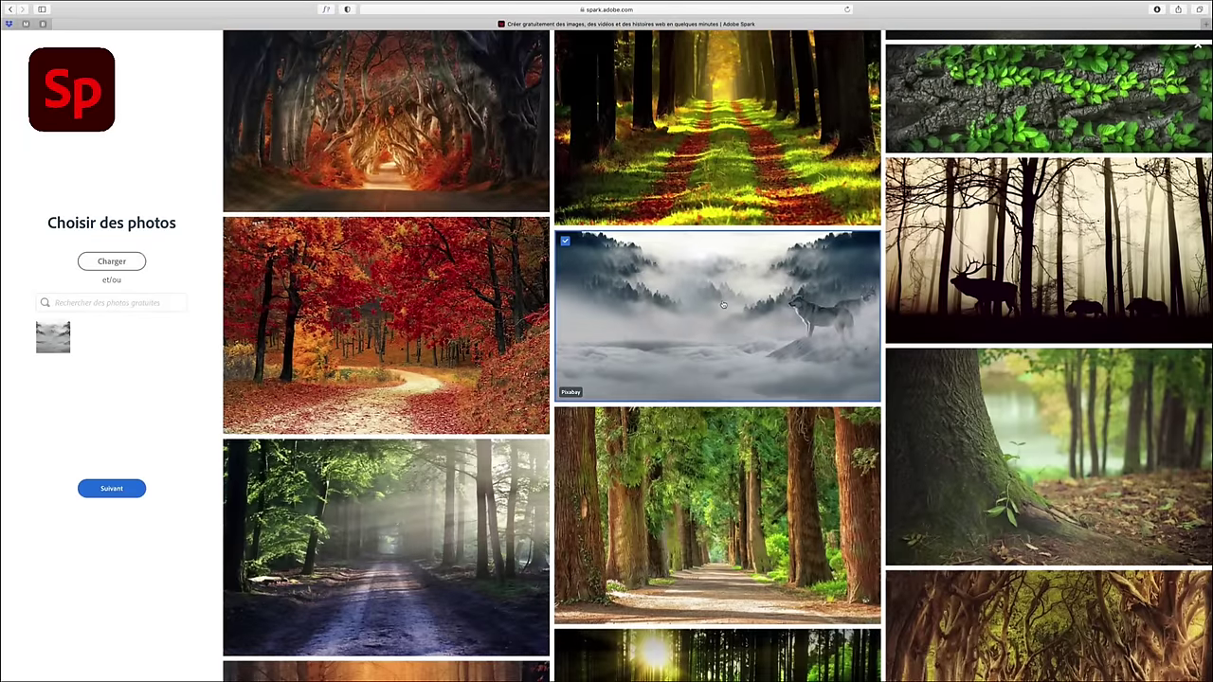
pyautogui.click(111, 489)
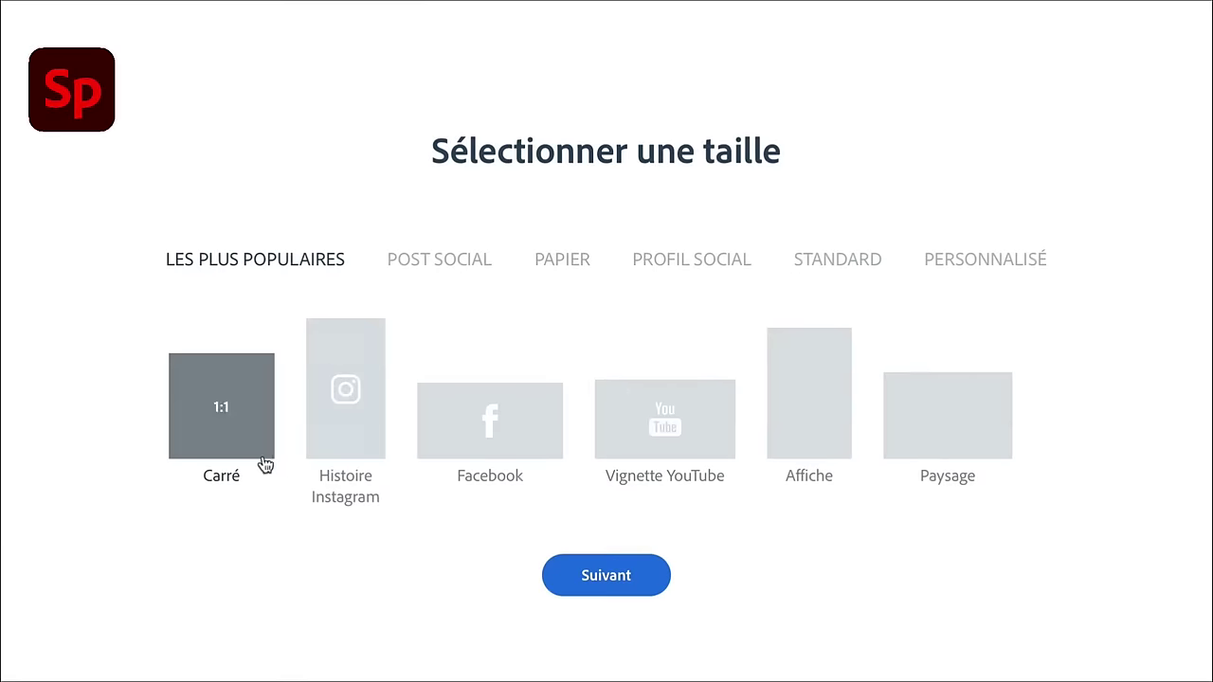
pyautogui.click(490, 418)
pyautogui.click(620, 580)
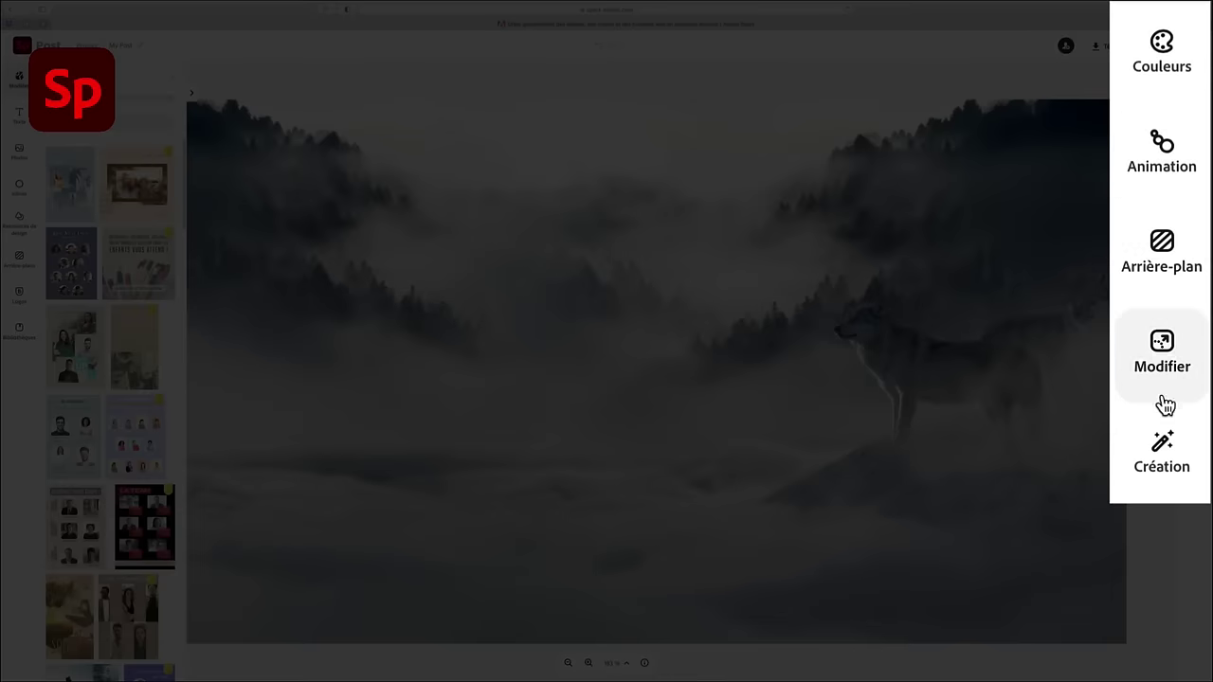
# Step: Apply the Panoramique photo animation to the post, plus the dark "Cinematic Photography" design variant
pyautogui.click(1193, 114)
pyautogui.click(1107, 209)
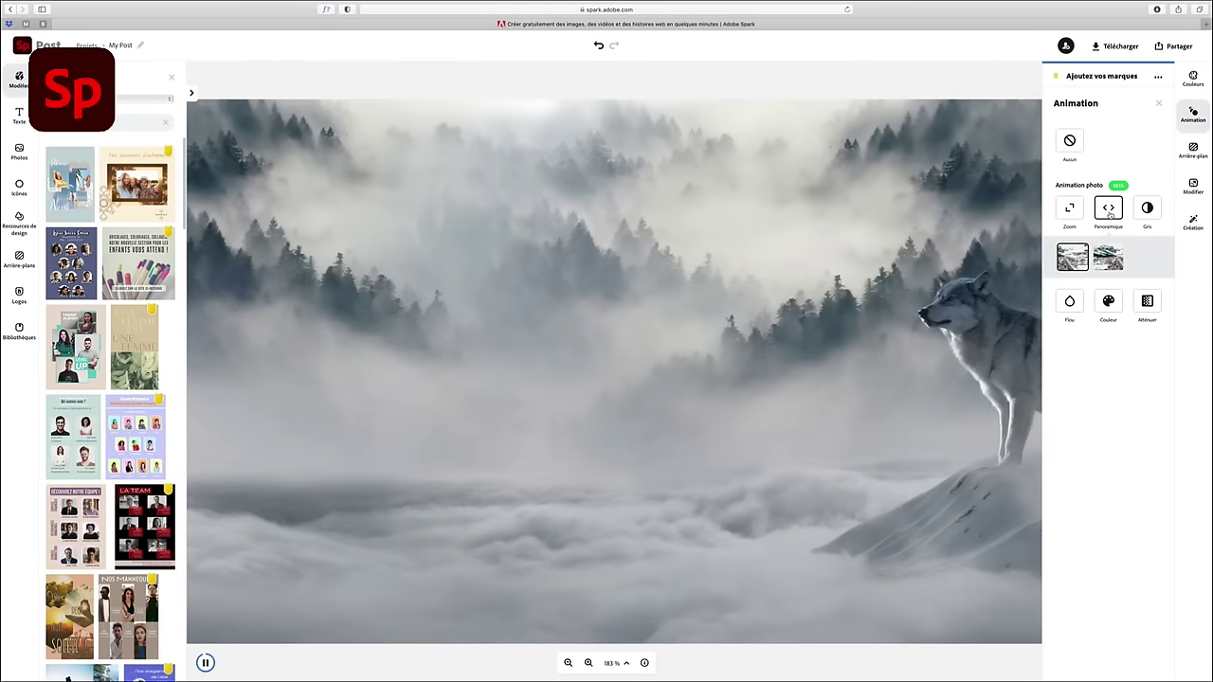
pyautogui.click(1193, 221)
pyautogui.scroll(-2, 1108, 379)
pyautogui.click(1108, 297)
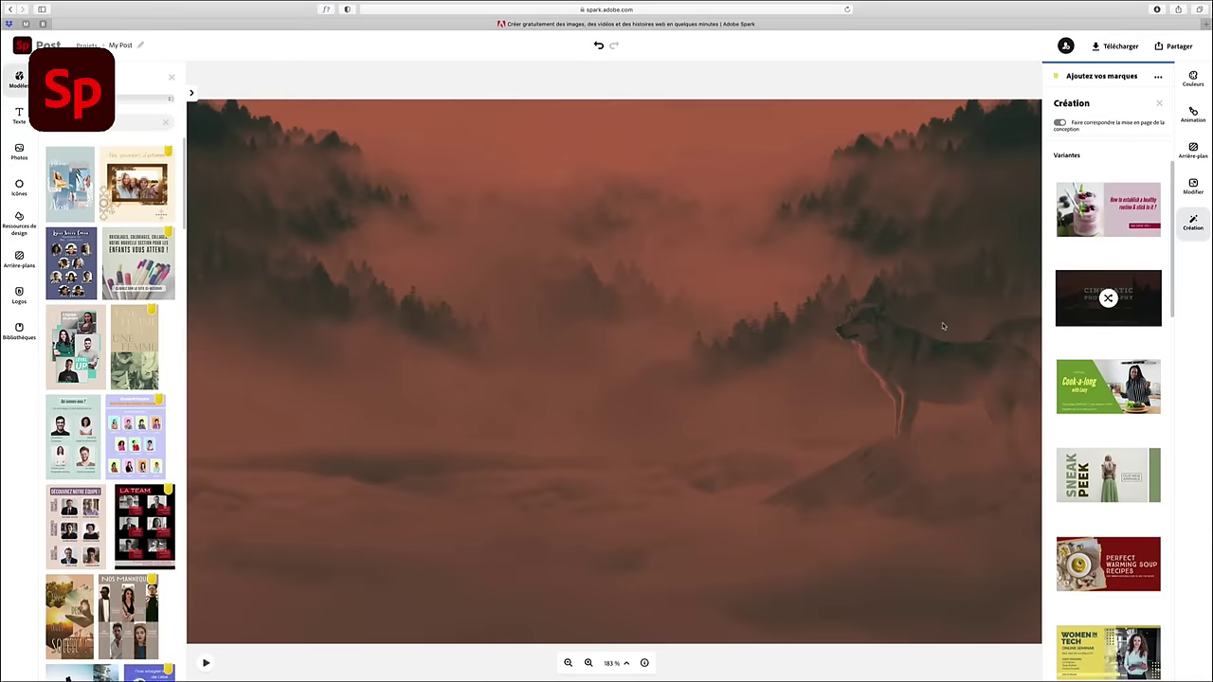
# Step: Zoom out the post and add circular template text reading "PUISSANCE DE LA NATURE" over the forest photo, enlarging it slightly
pyautogui.click(568, 663)
pyautogui.click(19, 115)
pyautogui.scroll(-5, 111, 398)
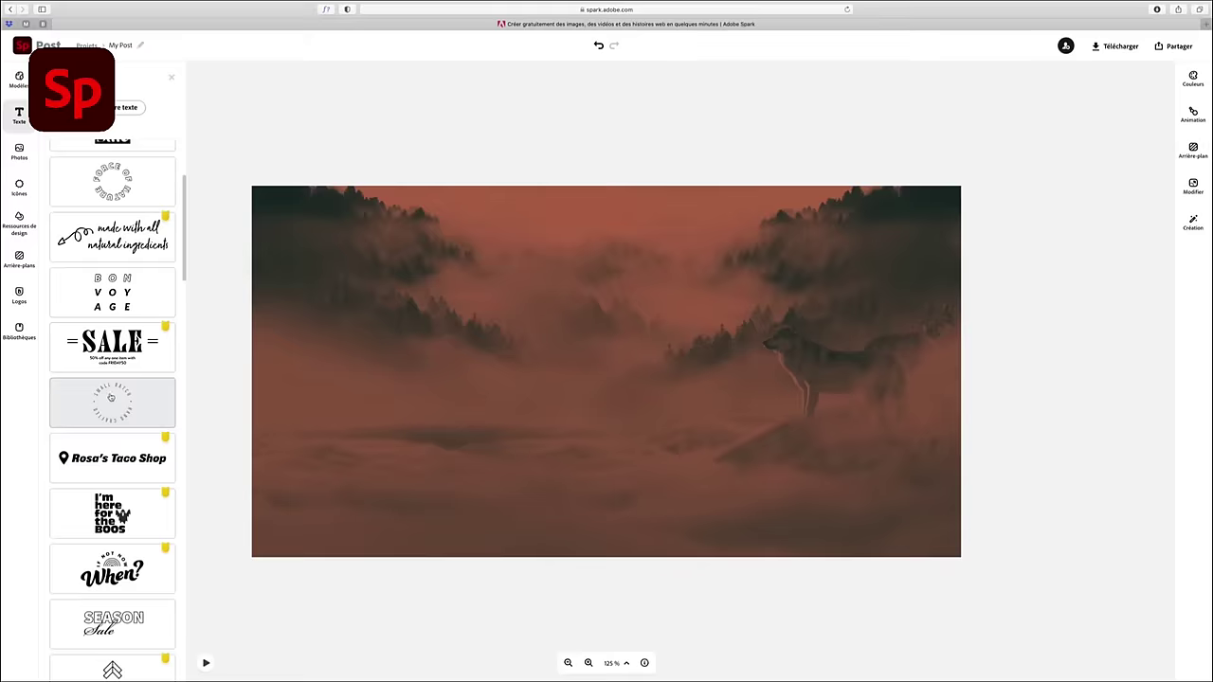
pyautogui.click(111, 398)
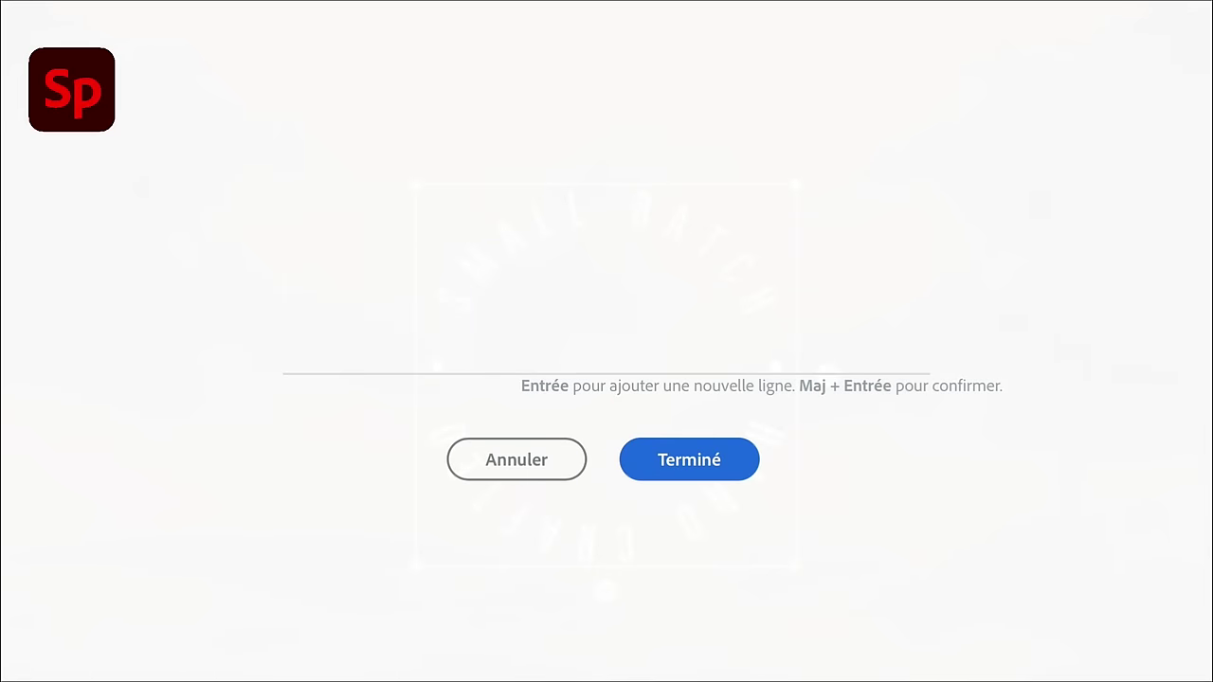
pyautogui.write('PUISSANCE DE LA NATURE')
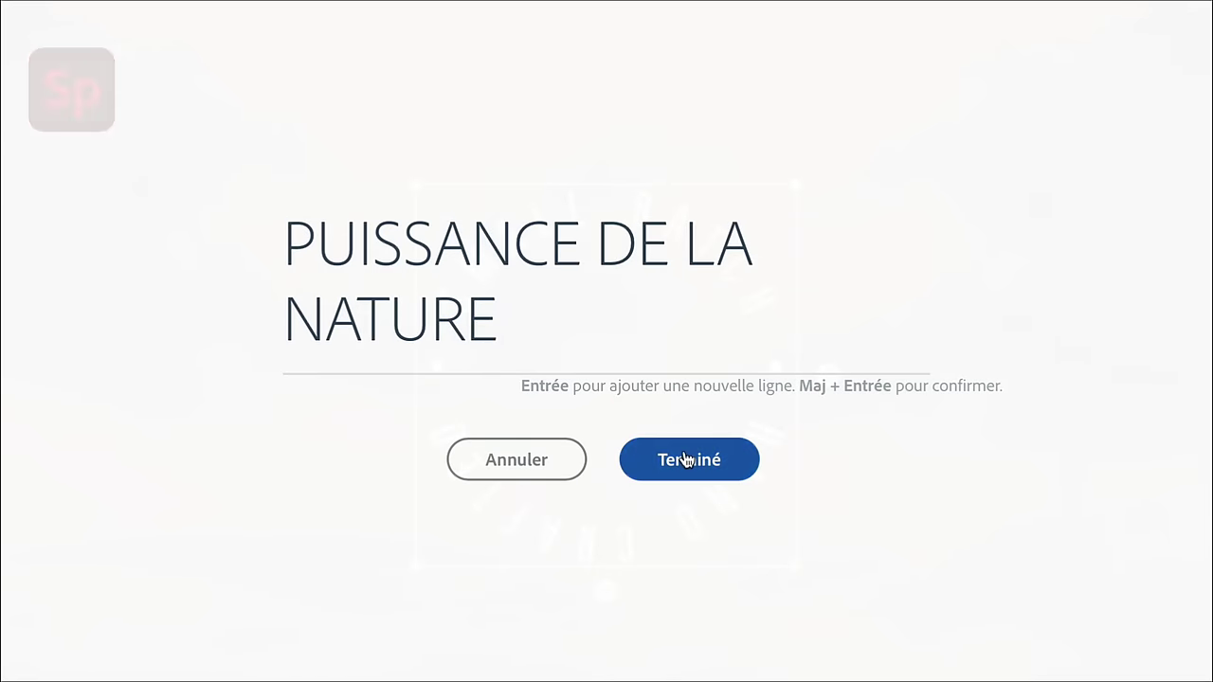
pyautogui.click(686, 459)
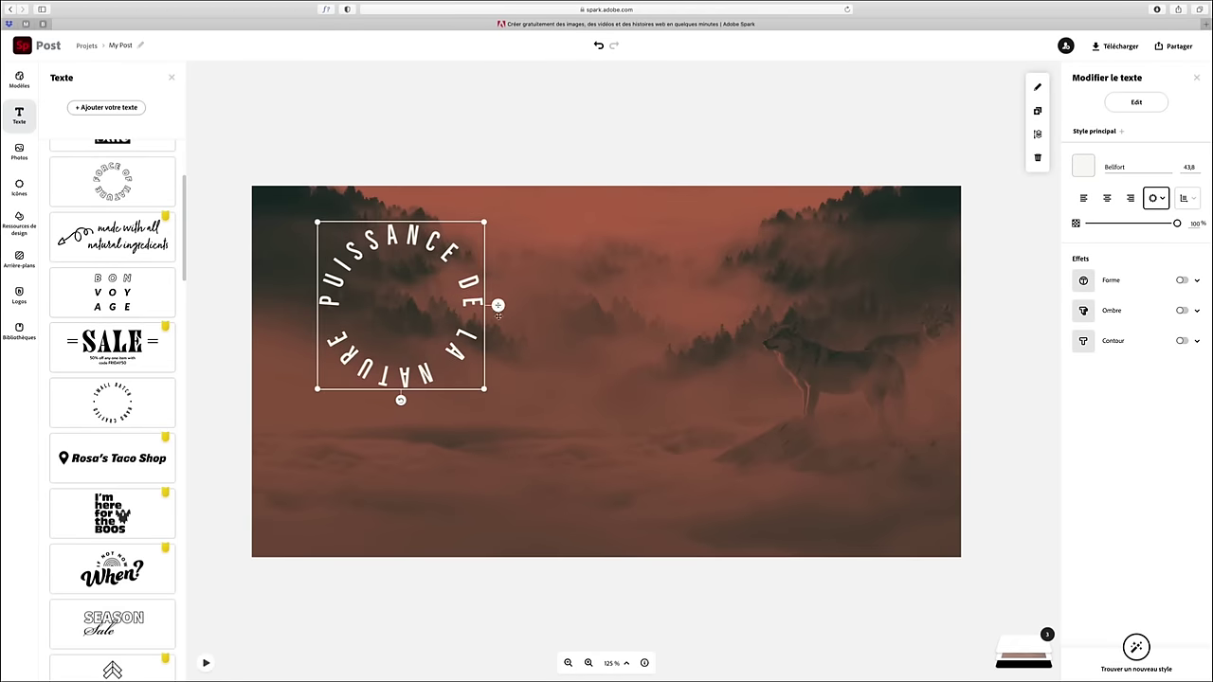
pyautogui.moveTo(484, 388); pyautogui.dragTo(520, 424)
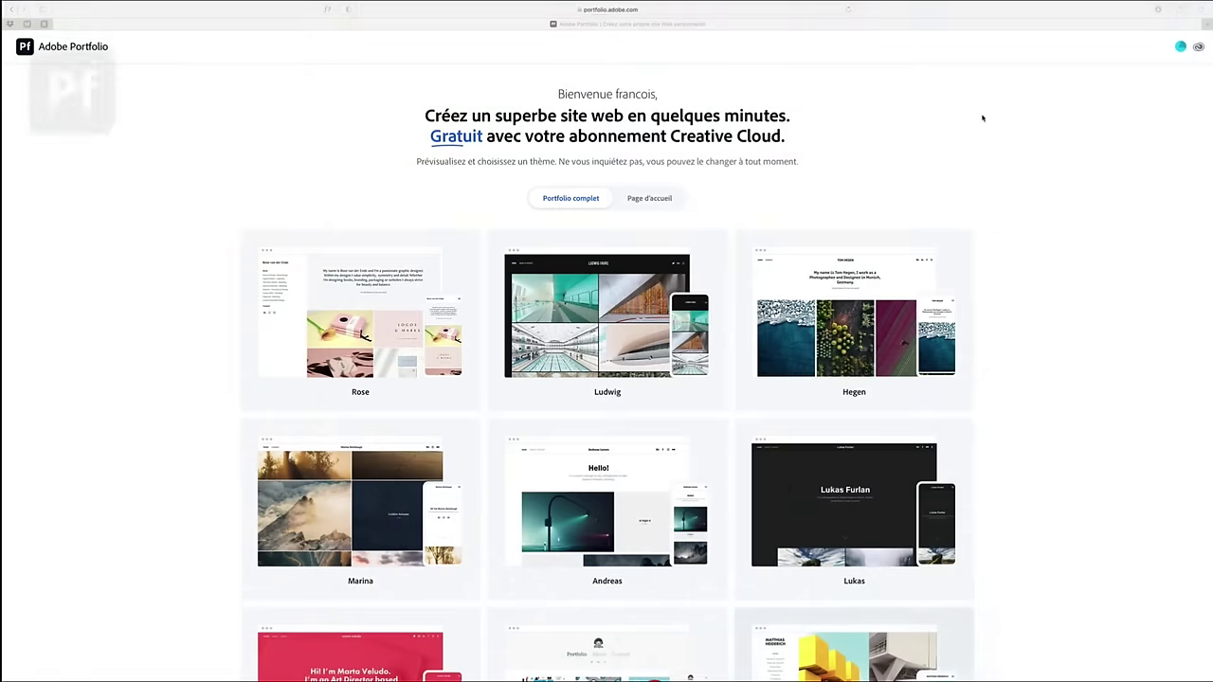
# Step: Switch to Adobe Portfolio and choose the "Couverture À Gauche - Clair" theme from the Page d'accueil themes
pyautogui.scroll(5, 476, 215)
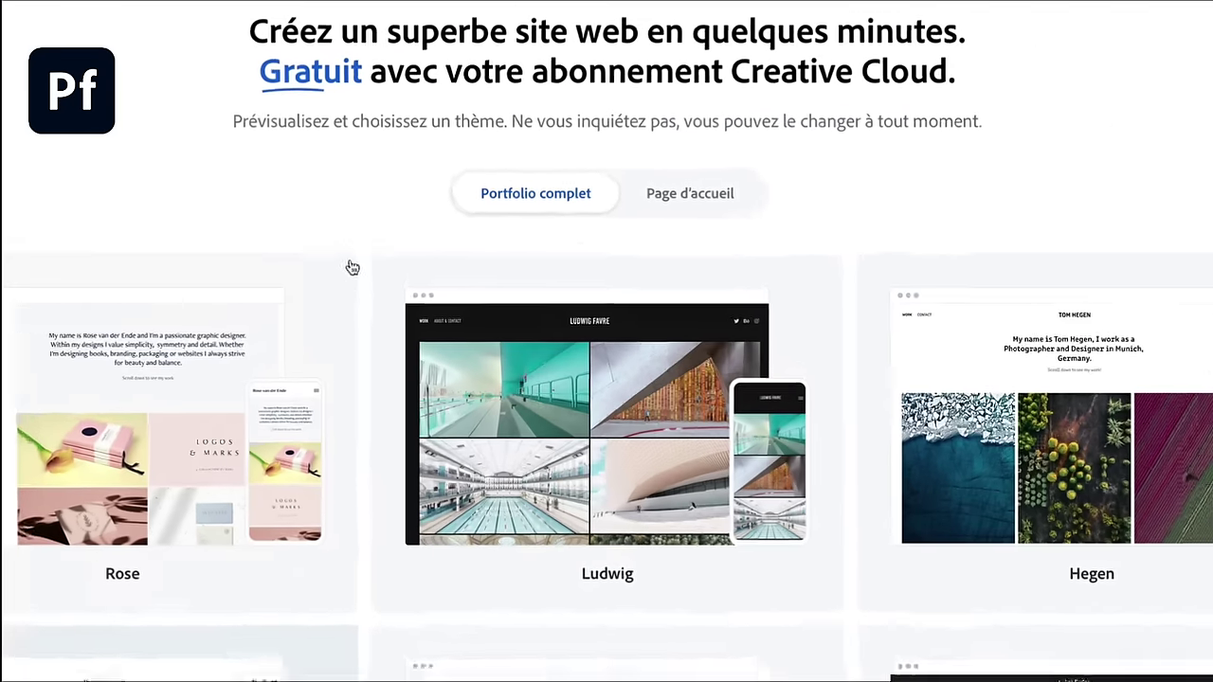
pyautogui.click(660, 142)
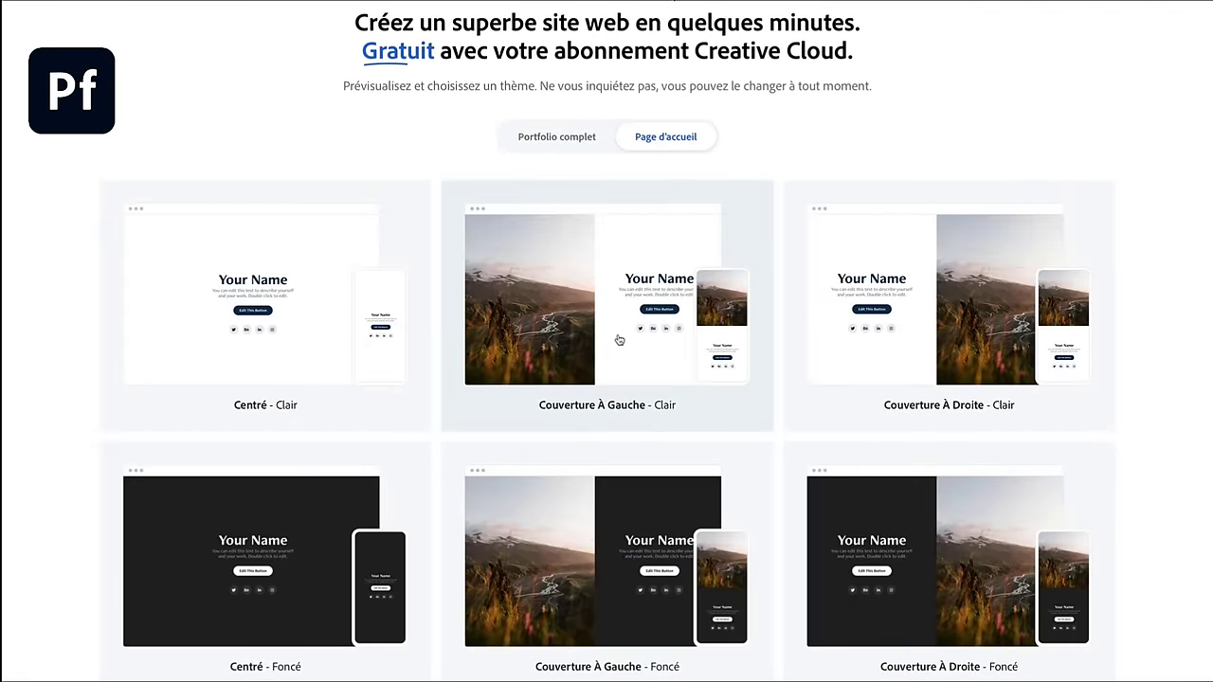
pyautogui.click(619, 339)
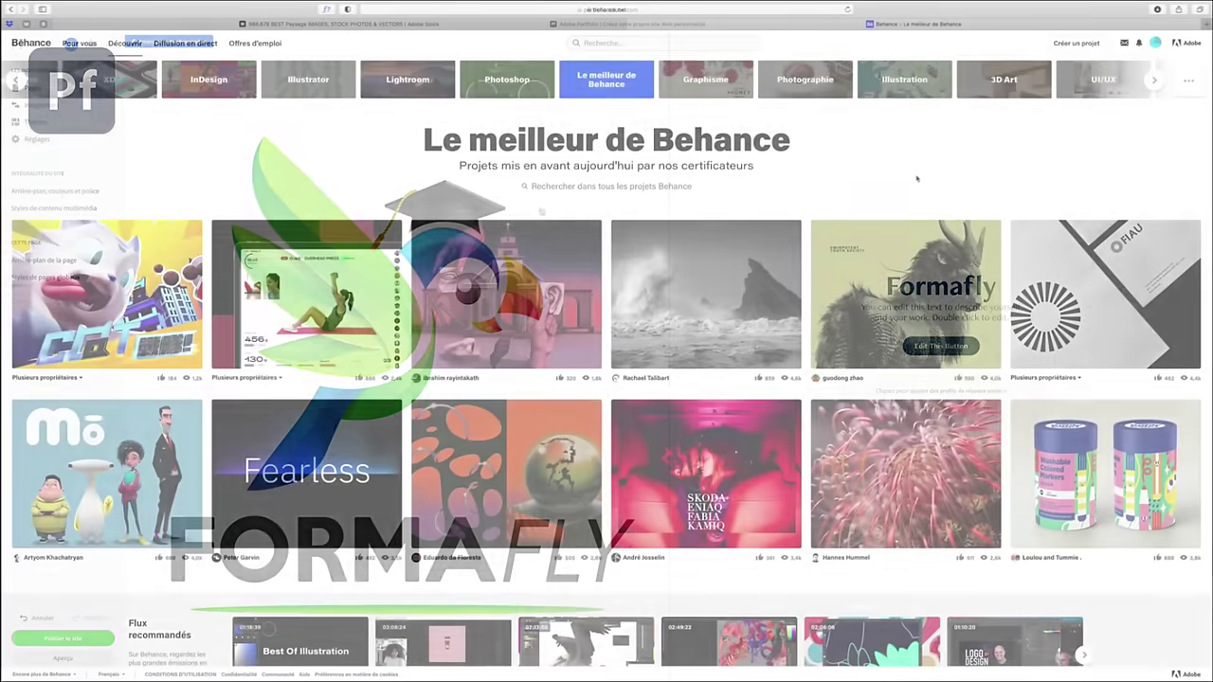
# Step: Switch to Behance and browse Le meilleur de Behance, examining the Biofuel "Fuel Beyond" project's video and images
pyautogui.scroll(-10, 917, 180)
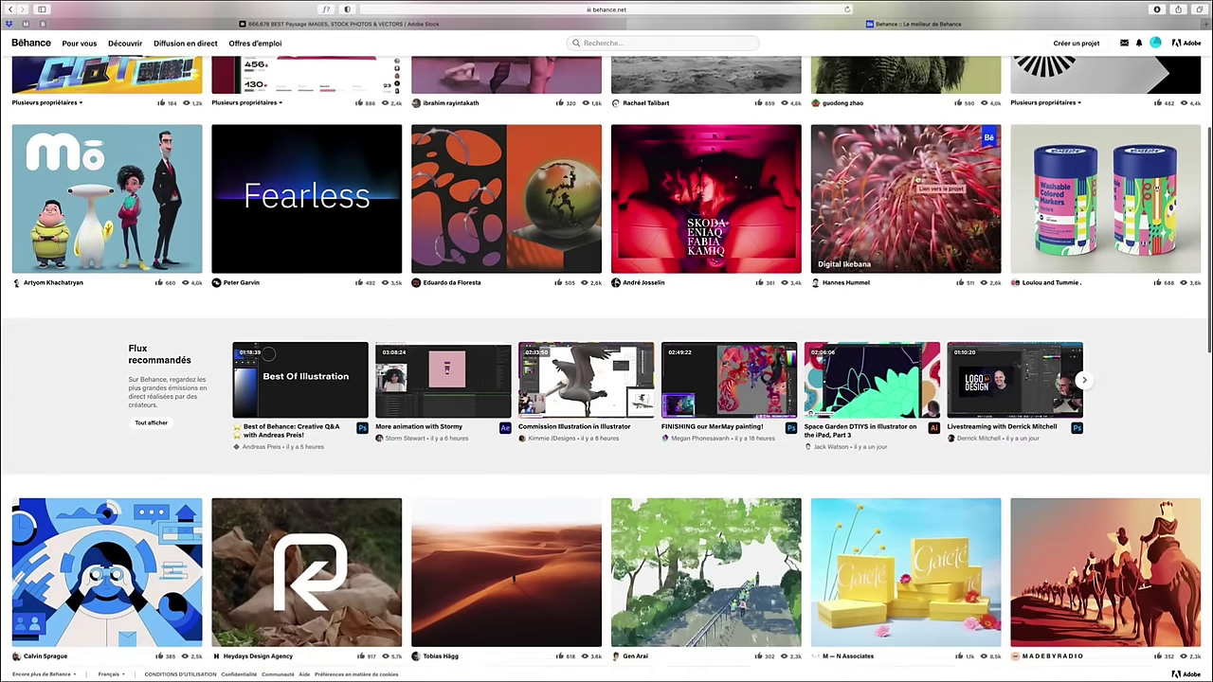
pyautogui.scroll(-5, 917, 185)
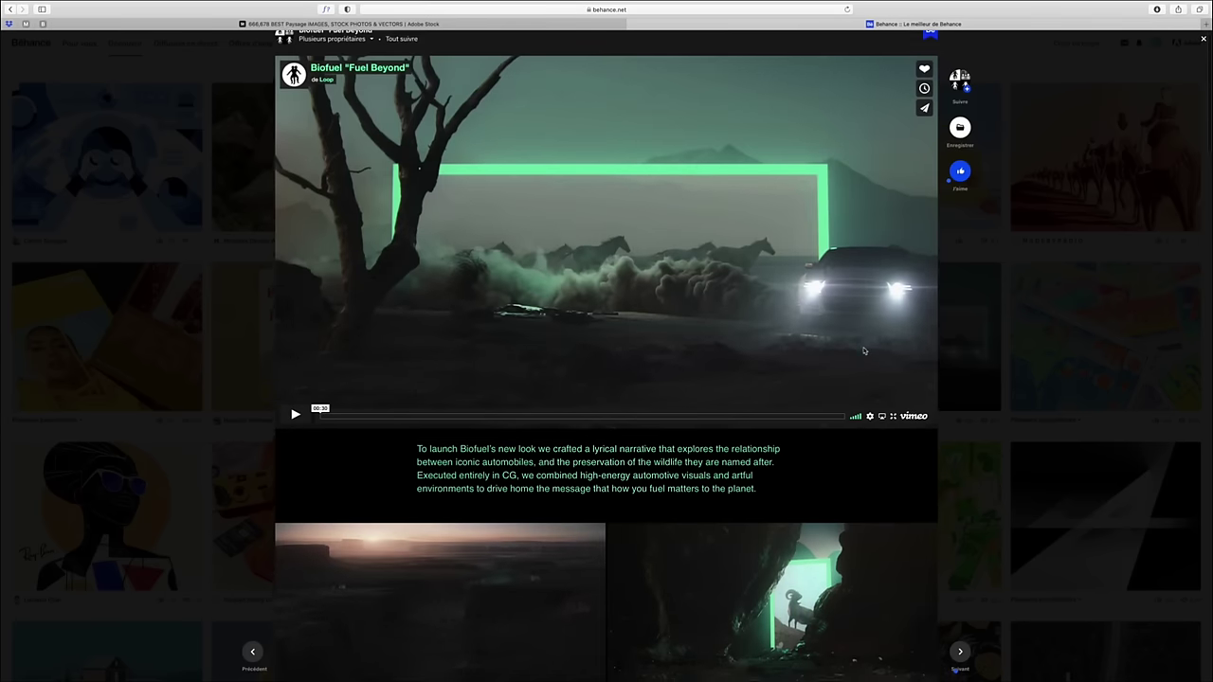
pyautogui.scroll(-5, 871, 351)
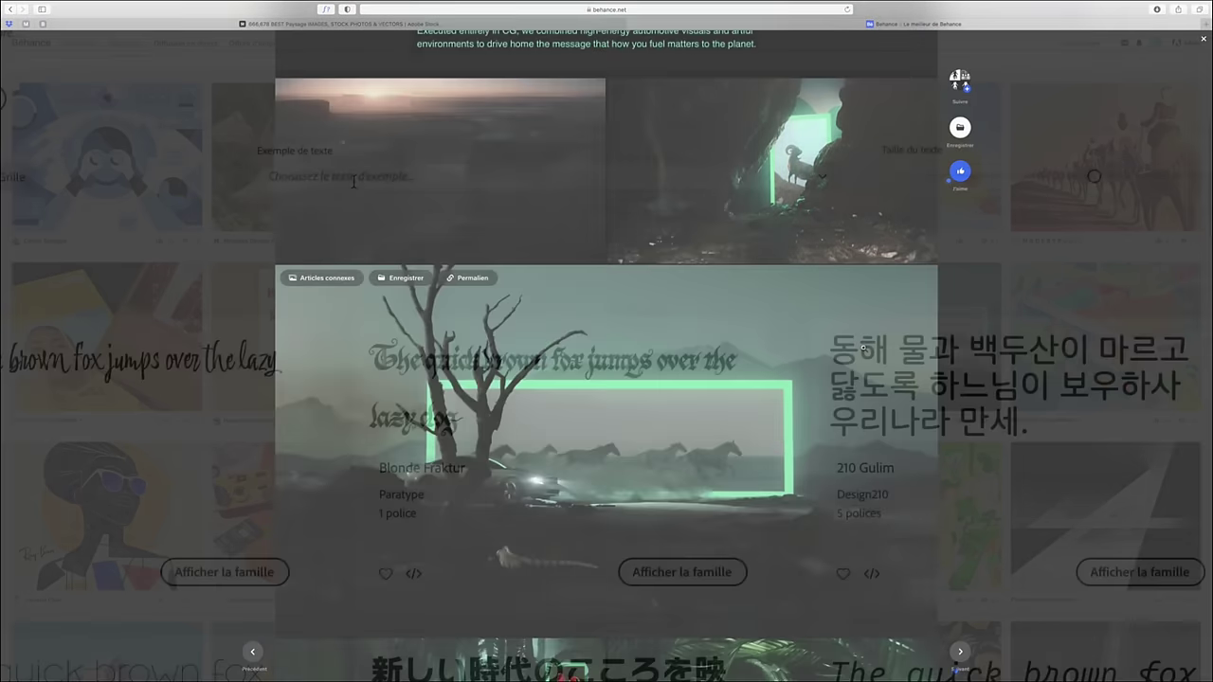
# Step: Switch to Adobe Fonts, set the sample text to "Formafly - Formation en ligne" and filter the families by the Géométrique keyword
pyautogui.click(353, 180)
pyautogui.write('Formafly - Formation en ligne')
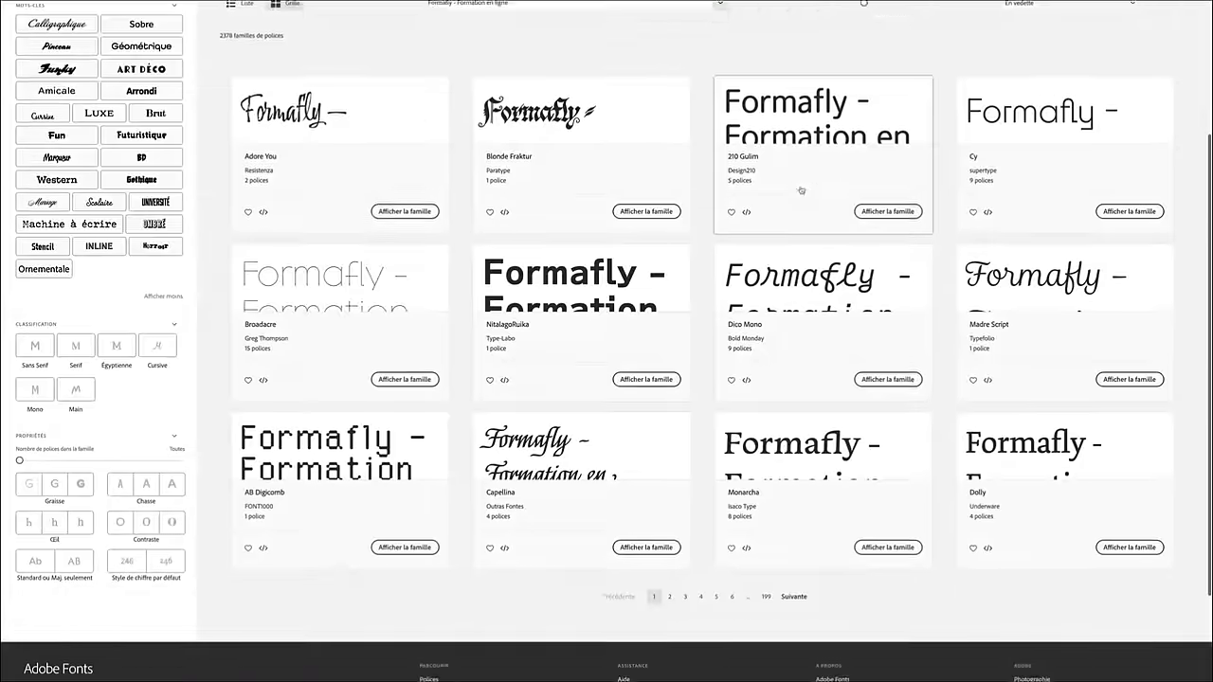
pyautogui.scroll(3, 801, 191)
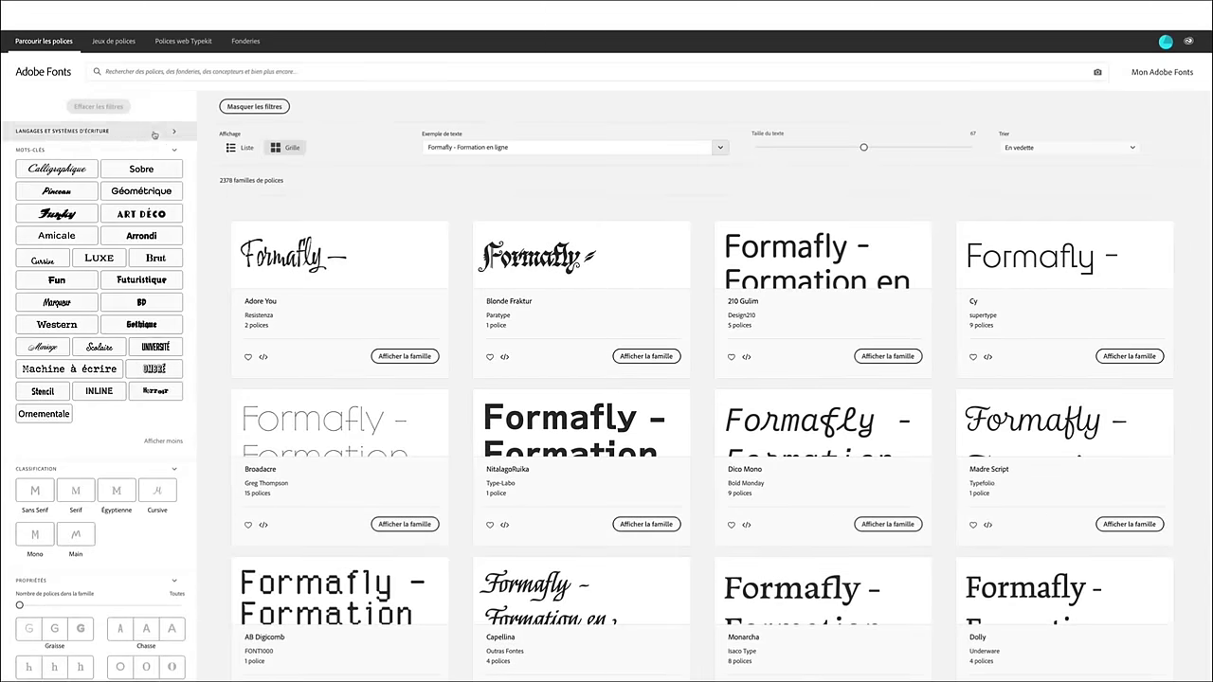
pyautogui.click(141, 188)
pyautogui.click(676, 404)
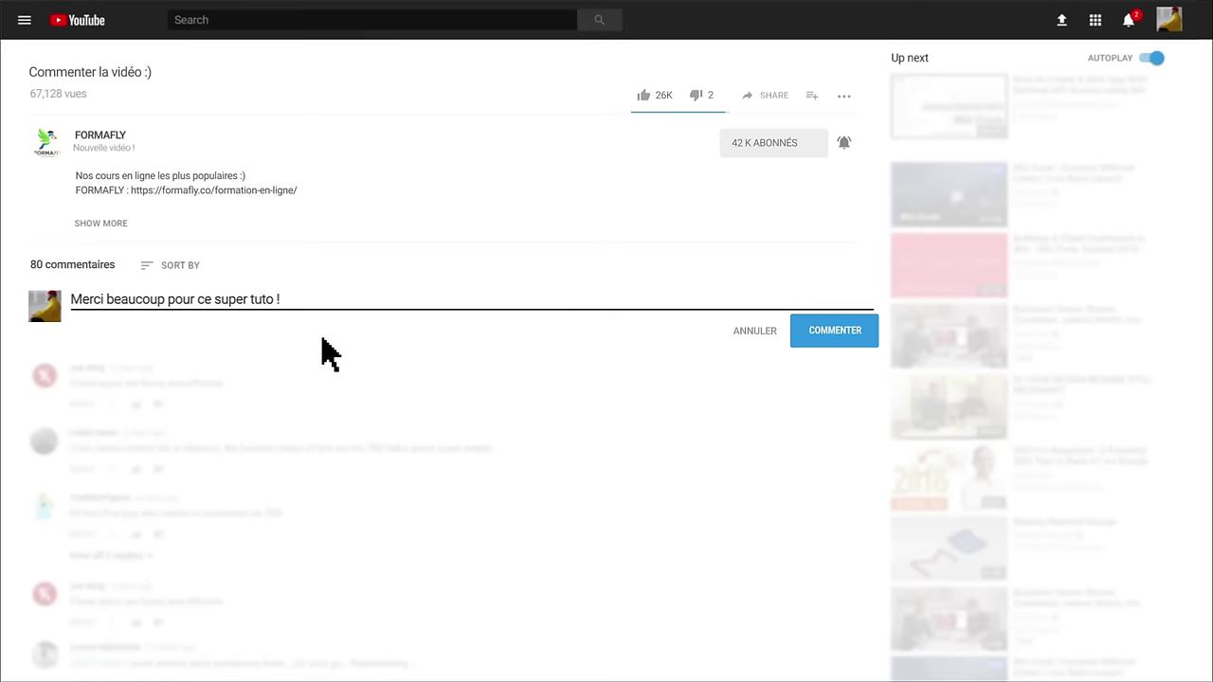
pyautogui.click(852, 338)
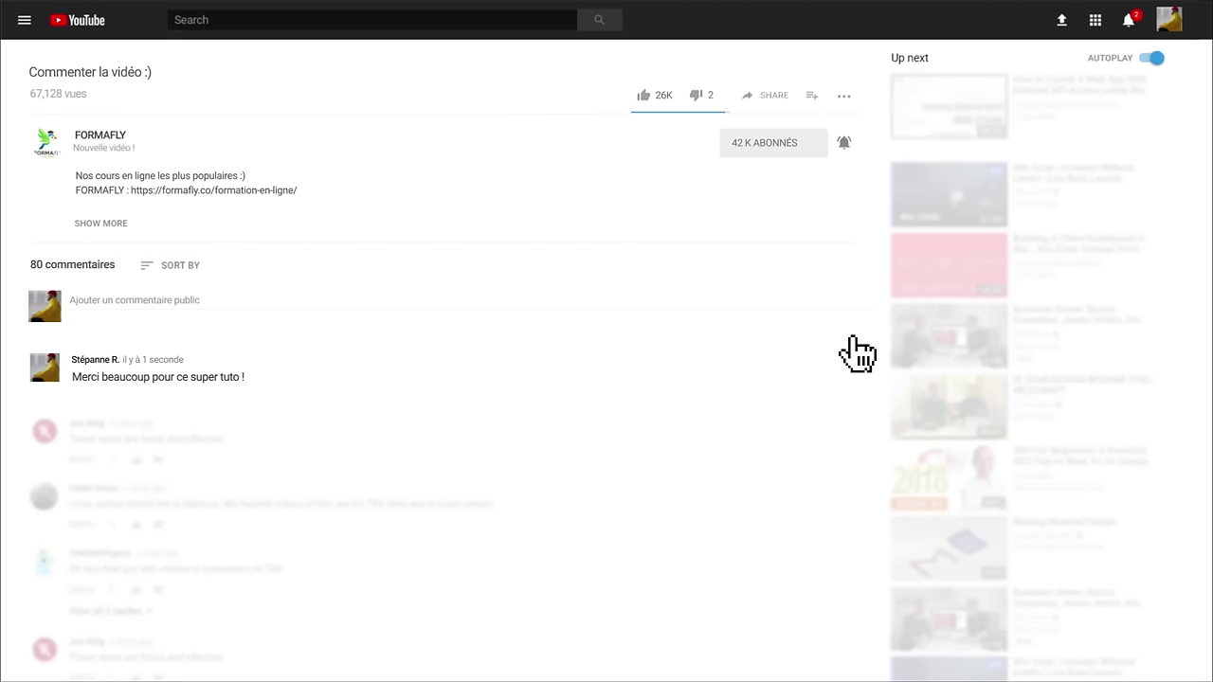